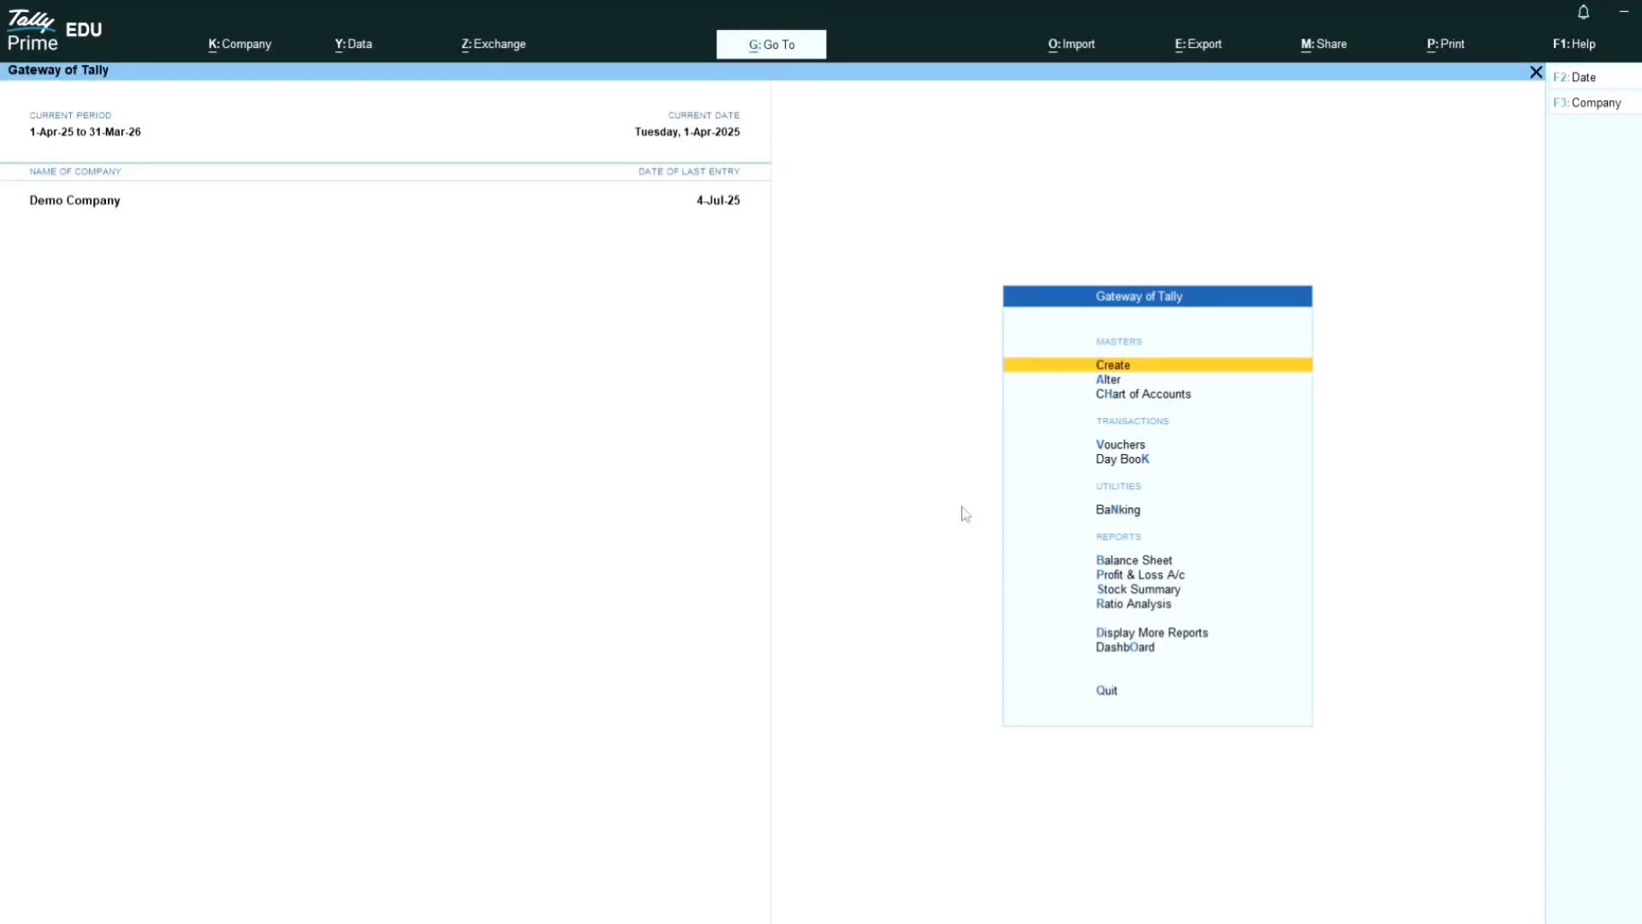
Step: Open voucher entry for Demo Company from the Gateway of Tally
key("Down")
key("Down")
key("Down")
key("Down")
key("Up")
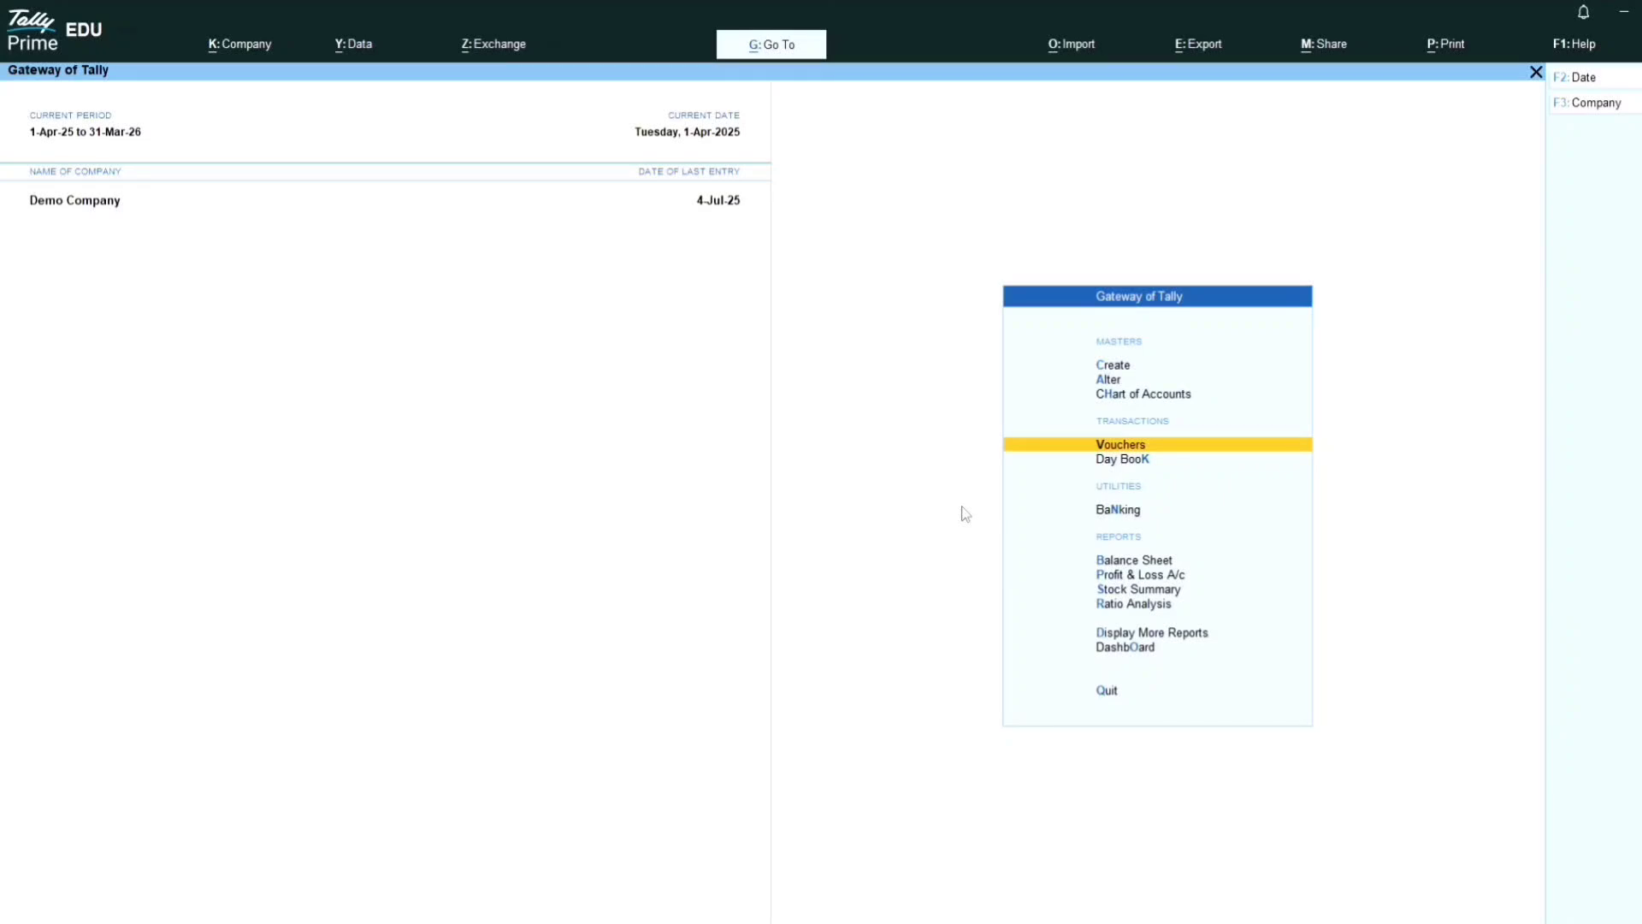
key("Return")
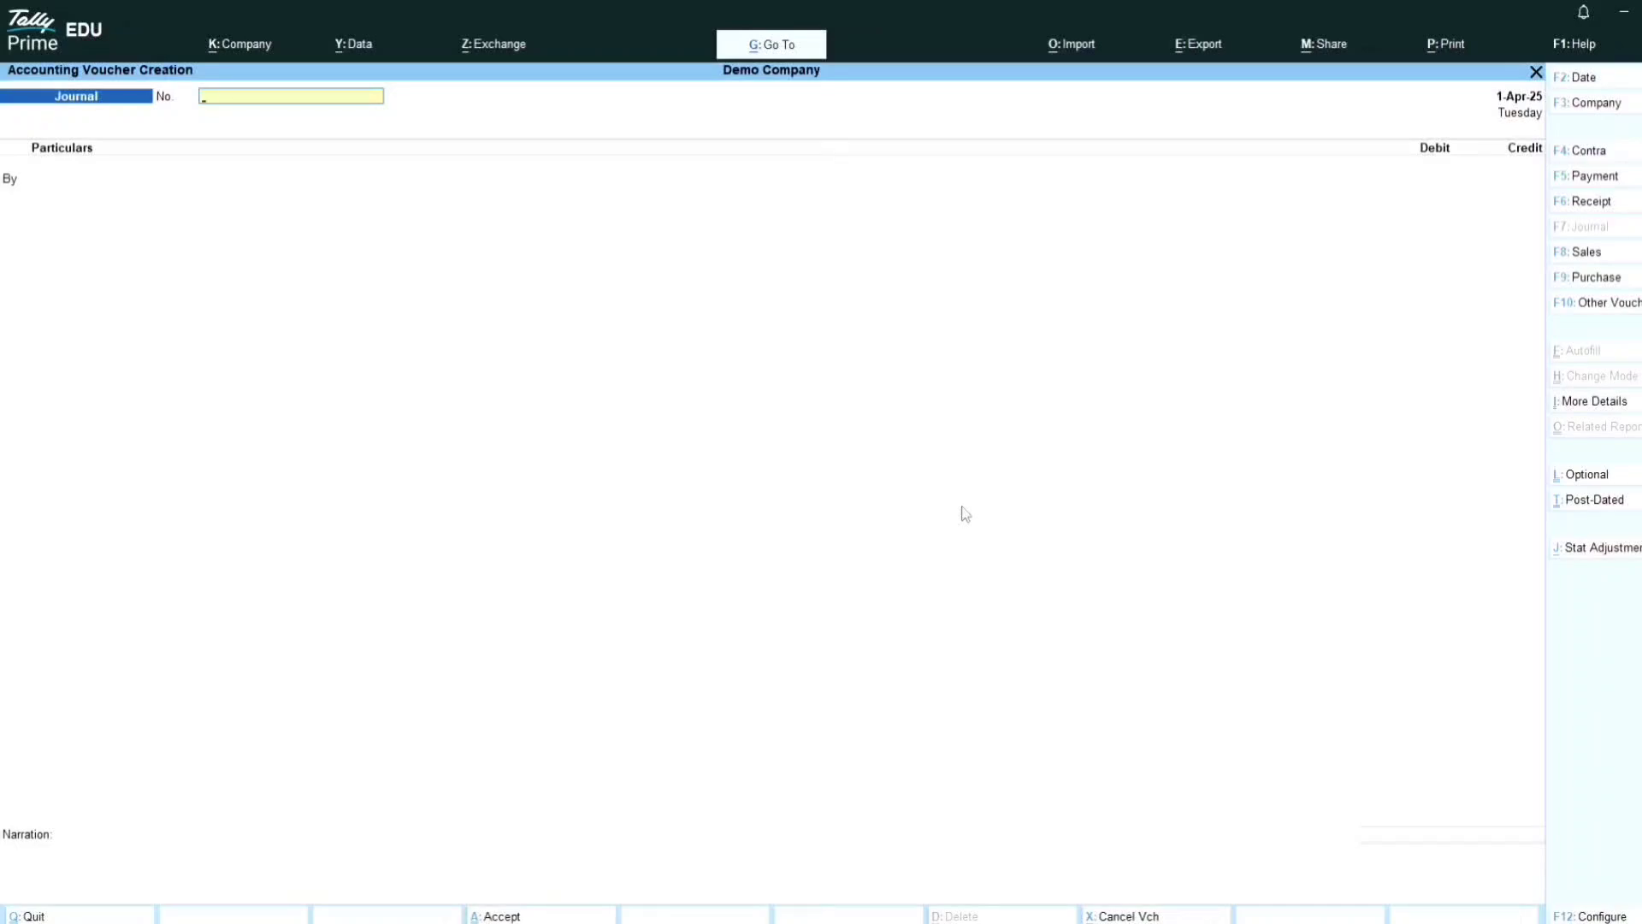
Step: Switch the voucher entry screen through the Contra, Payment, Receipt, Journal and Sales types in turn
key("F4")
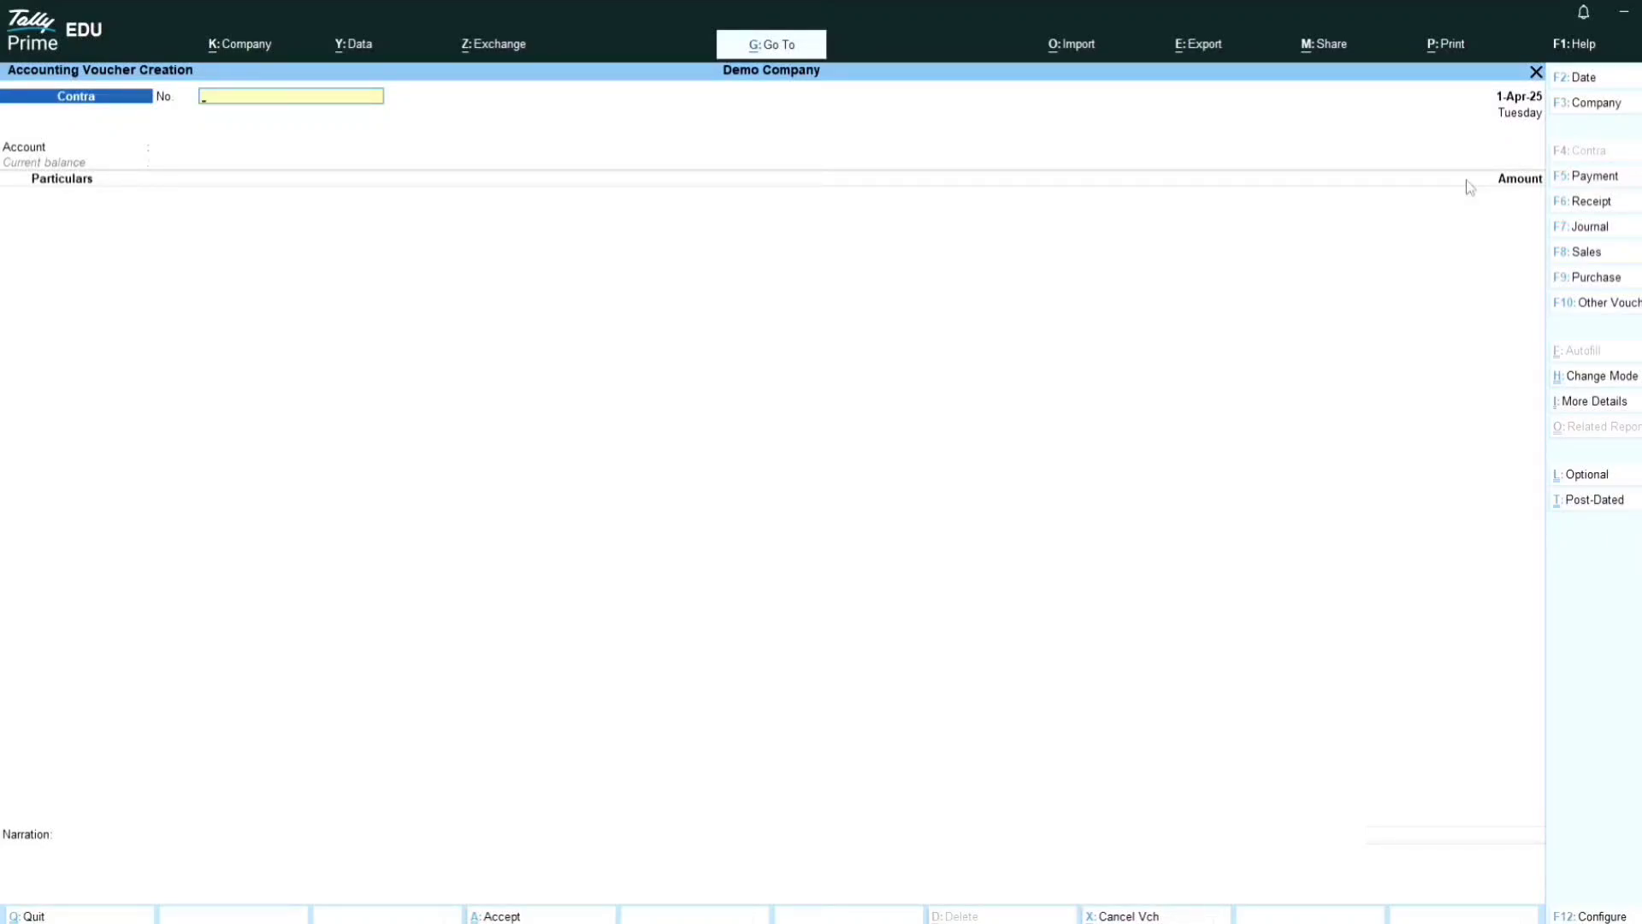
key("F5")
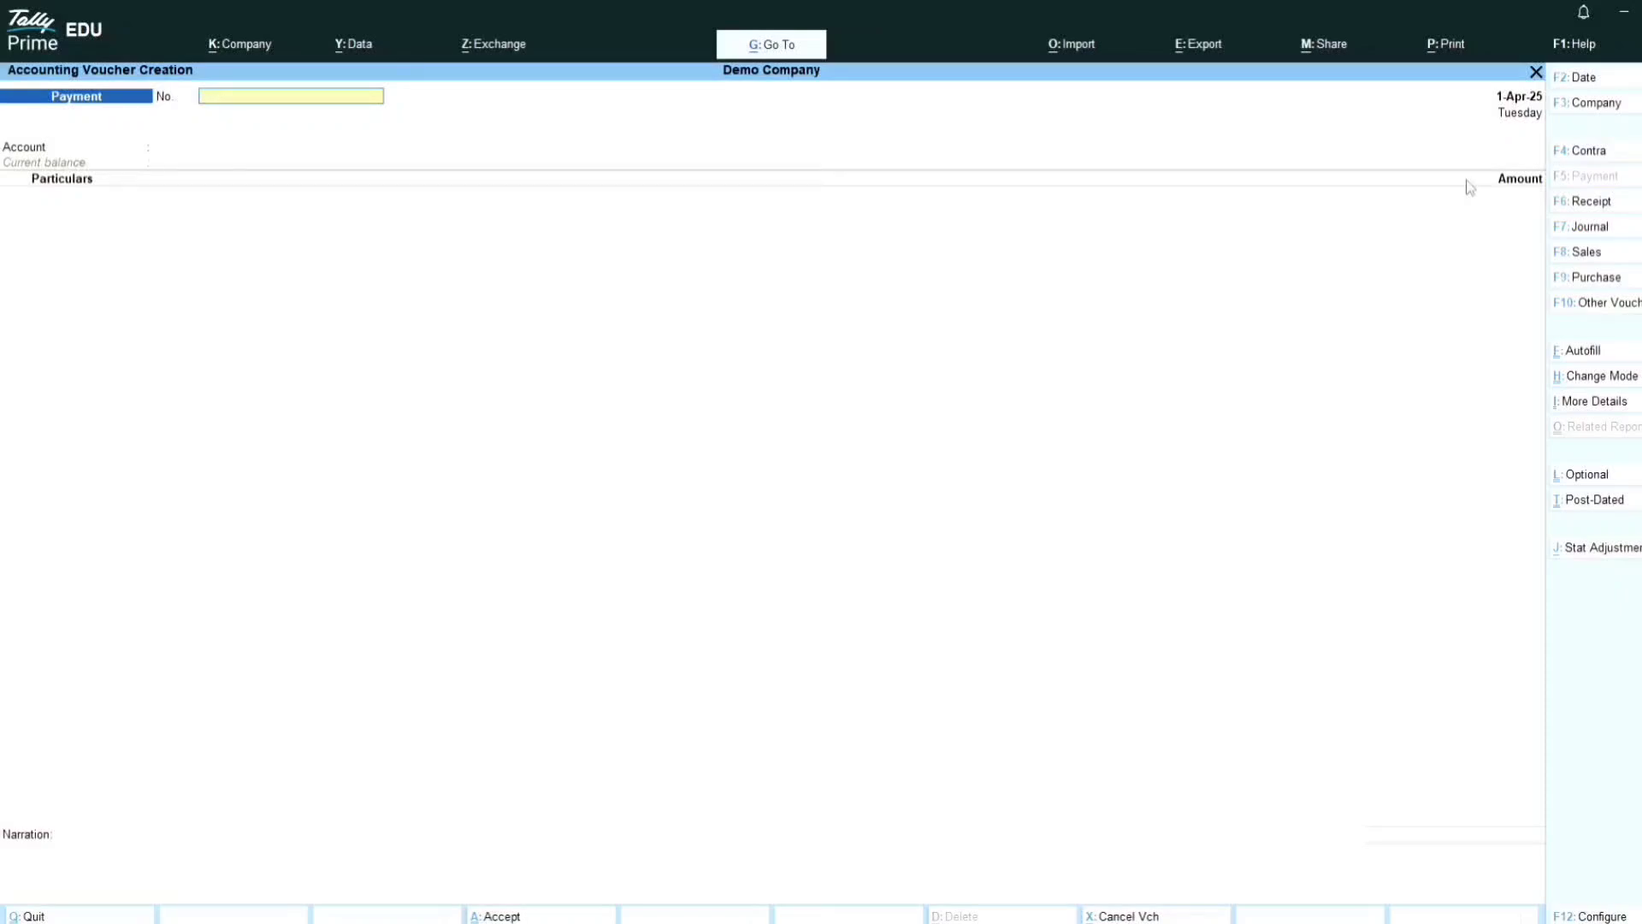
key("F6")
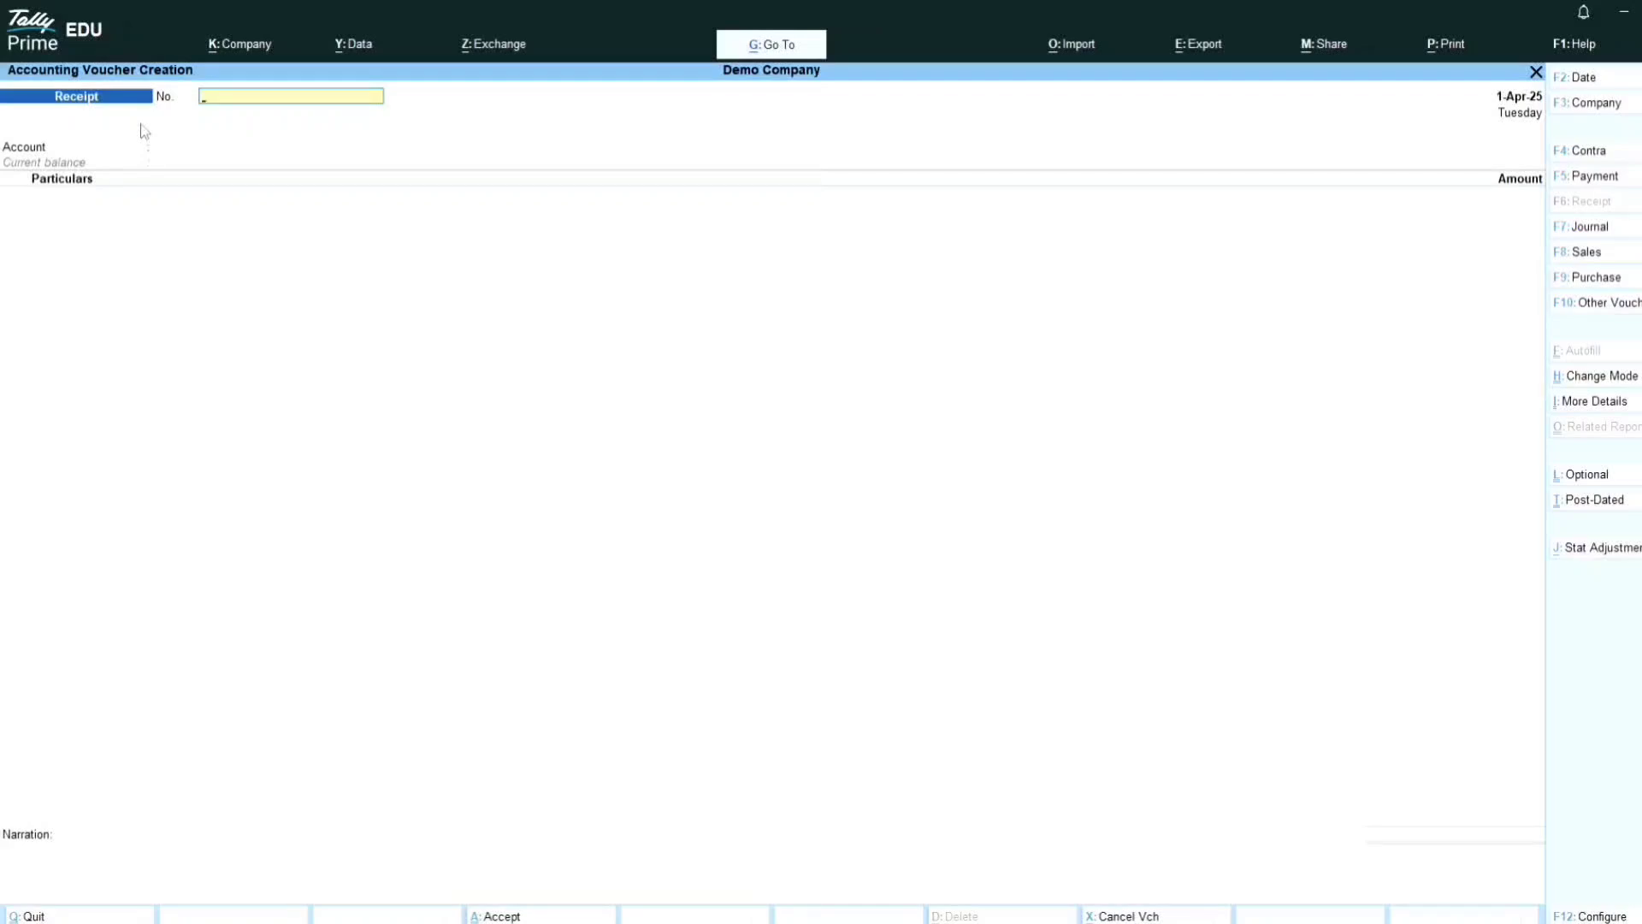
key("F7")
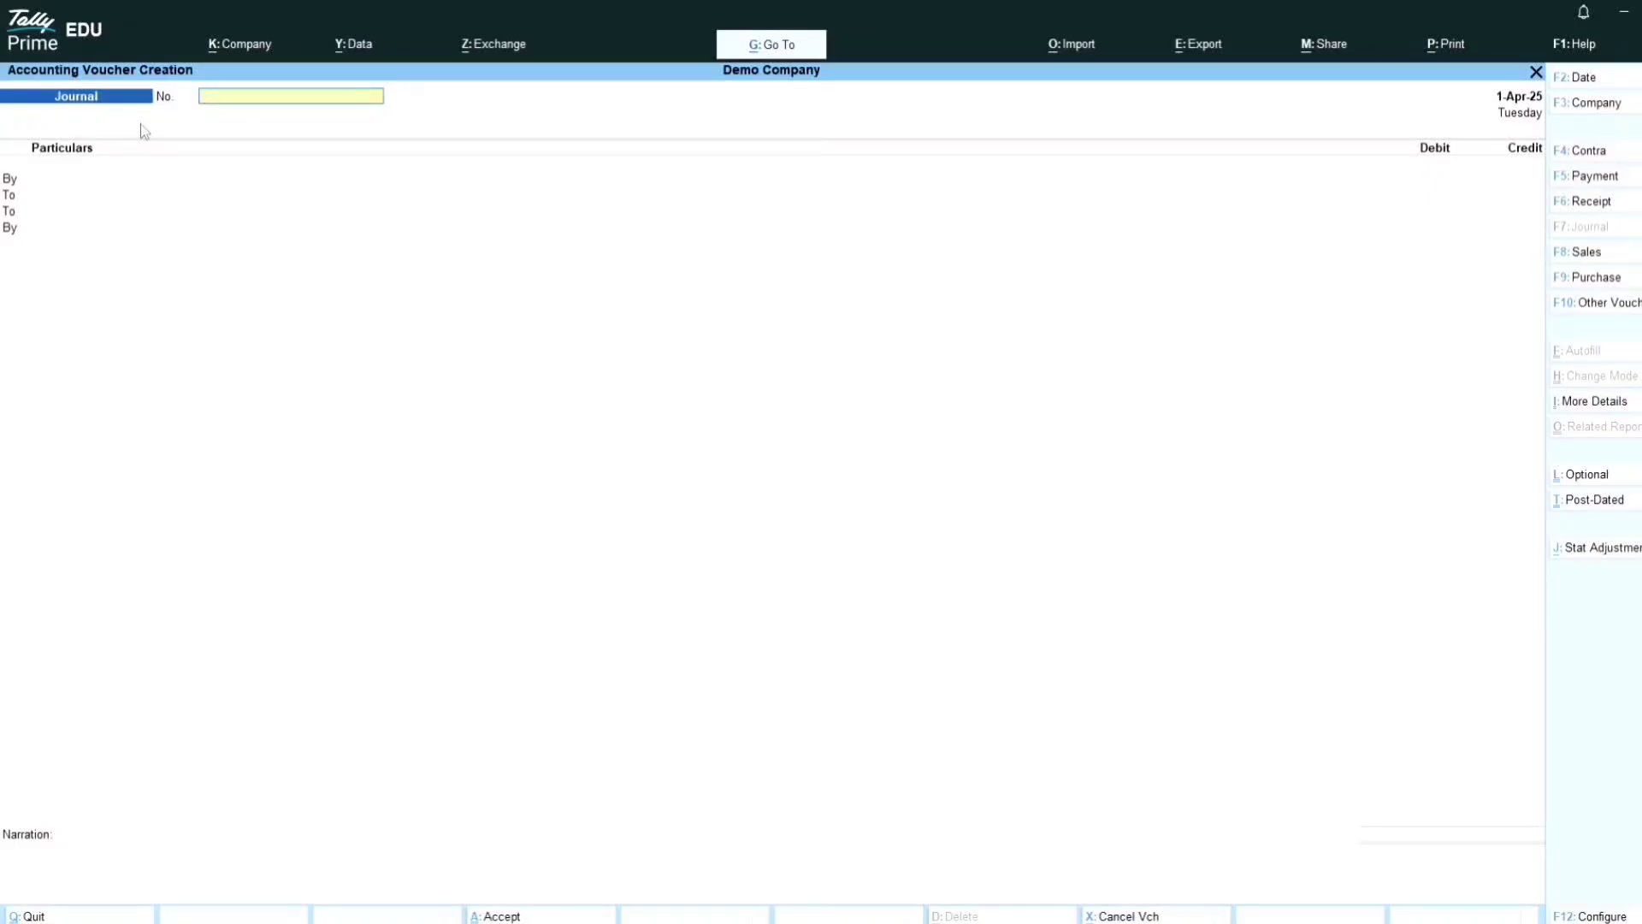
key("F8")
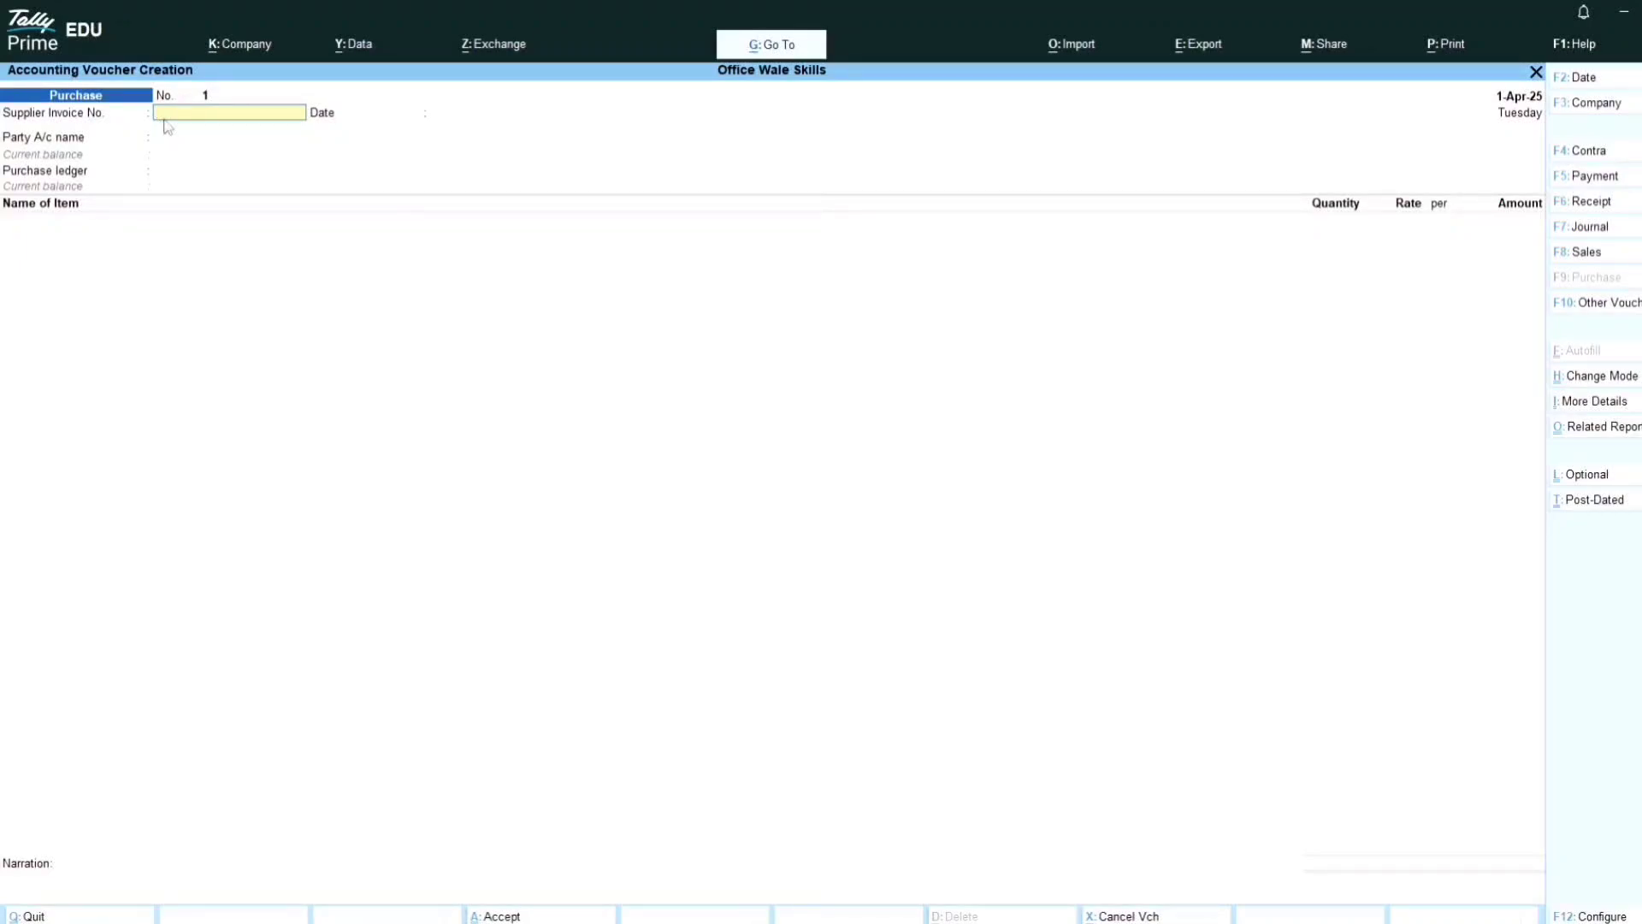
Step: Switch the voucher entry to Credit Note, followed by Debit Note
key("ctrl")
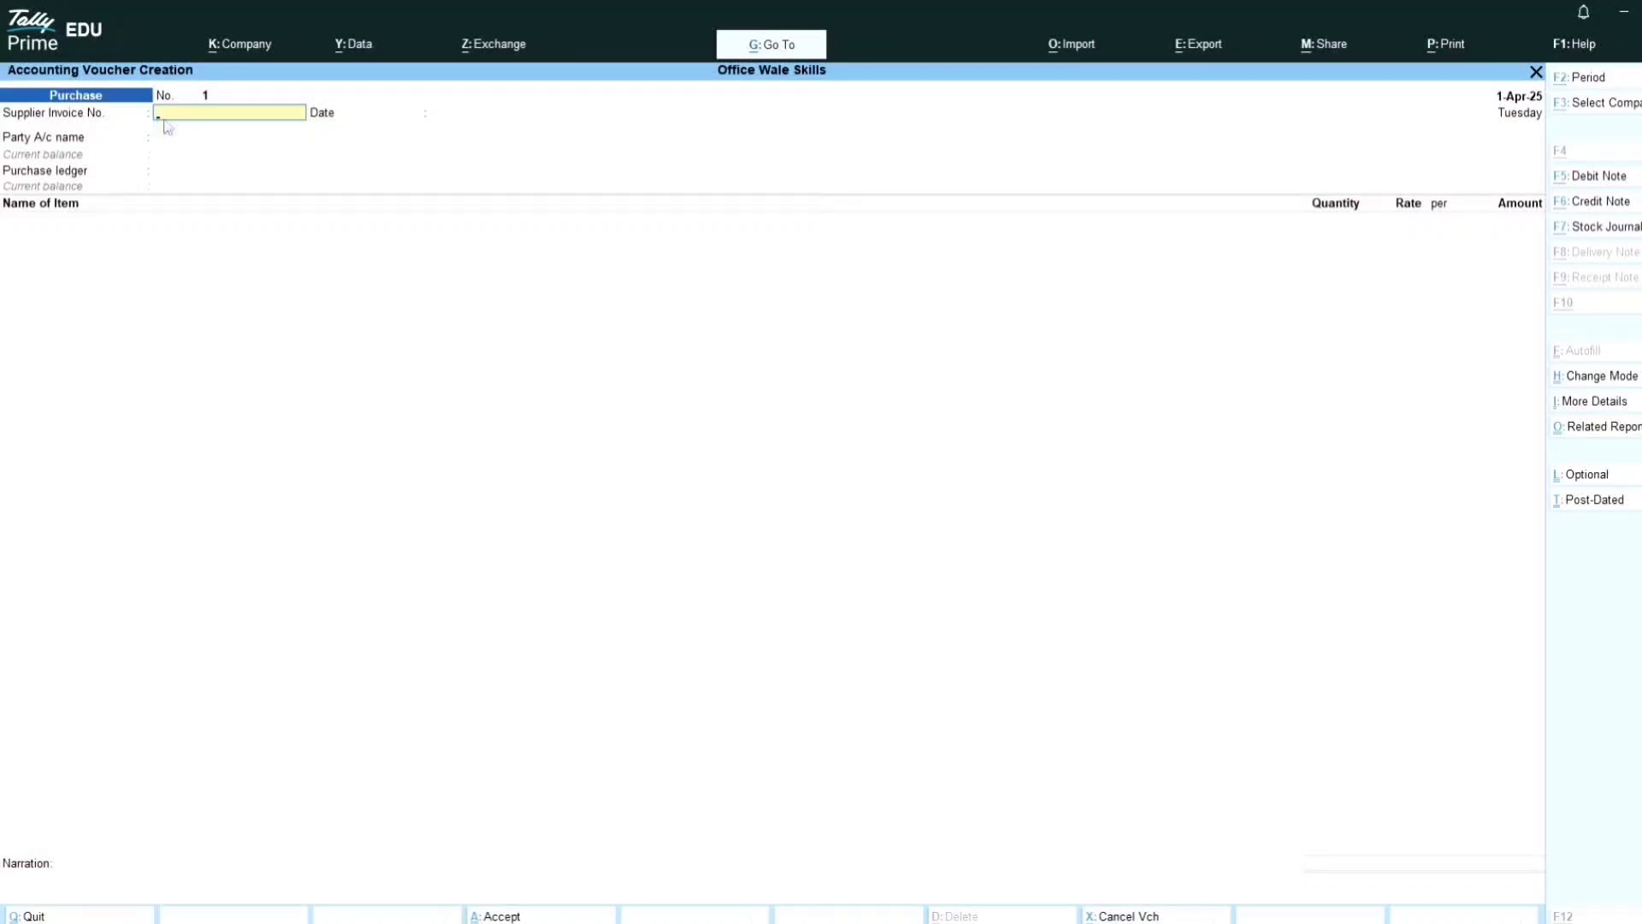
key("ctrl+F6")
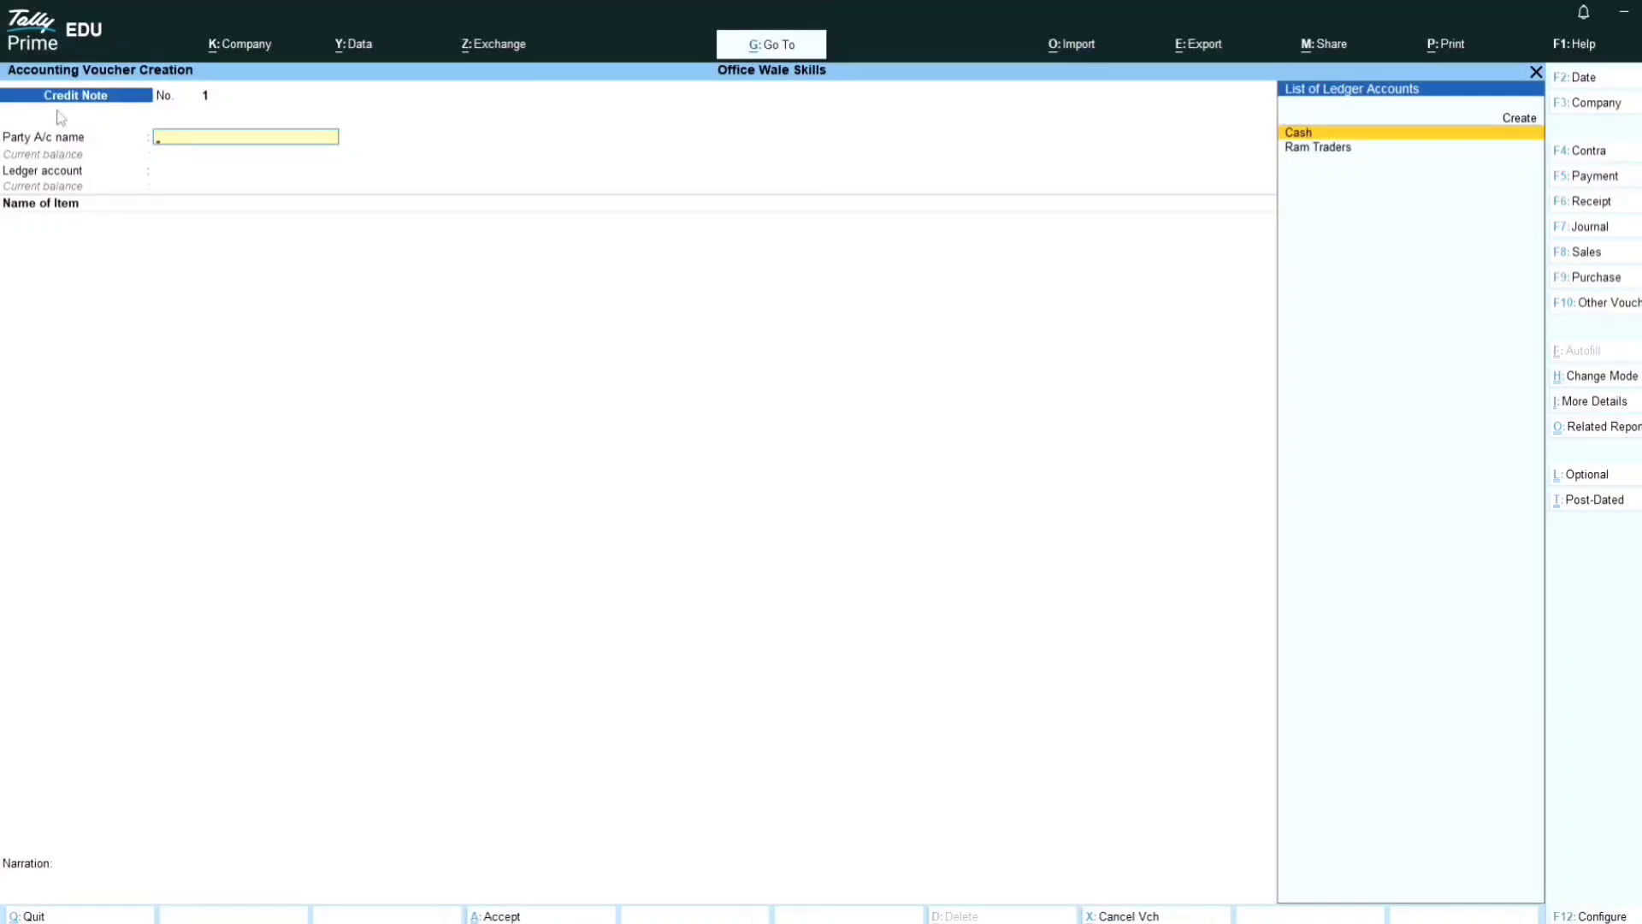
key("ctrl")
key("ctrl+F5")
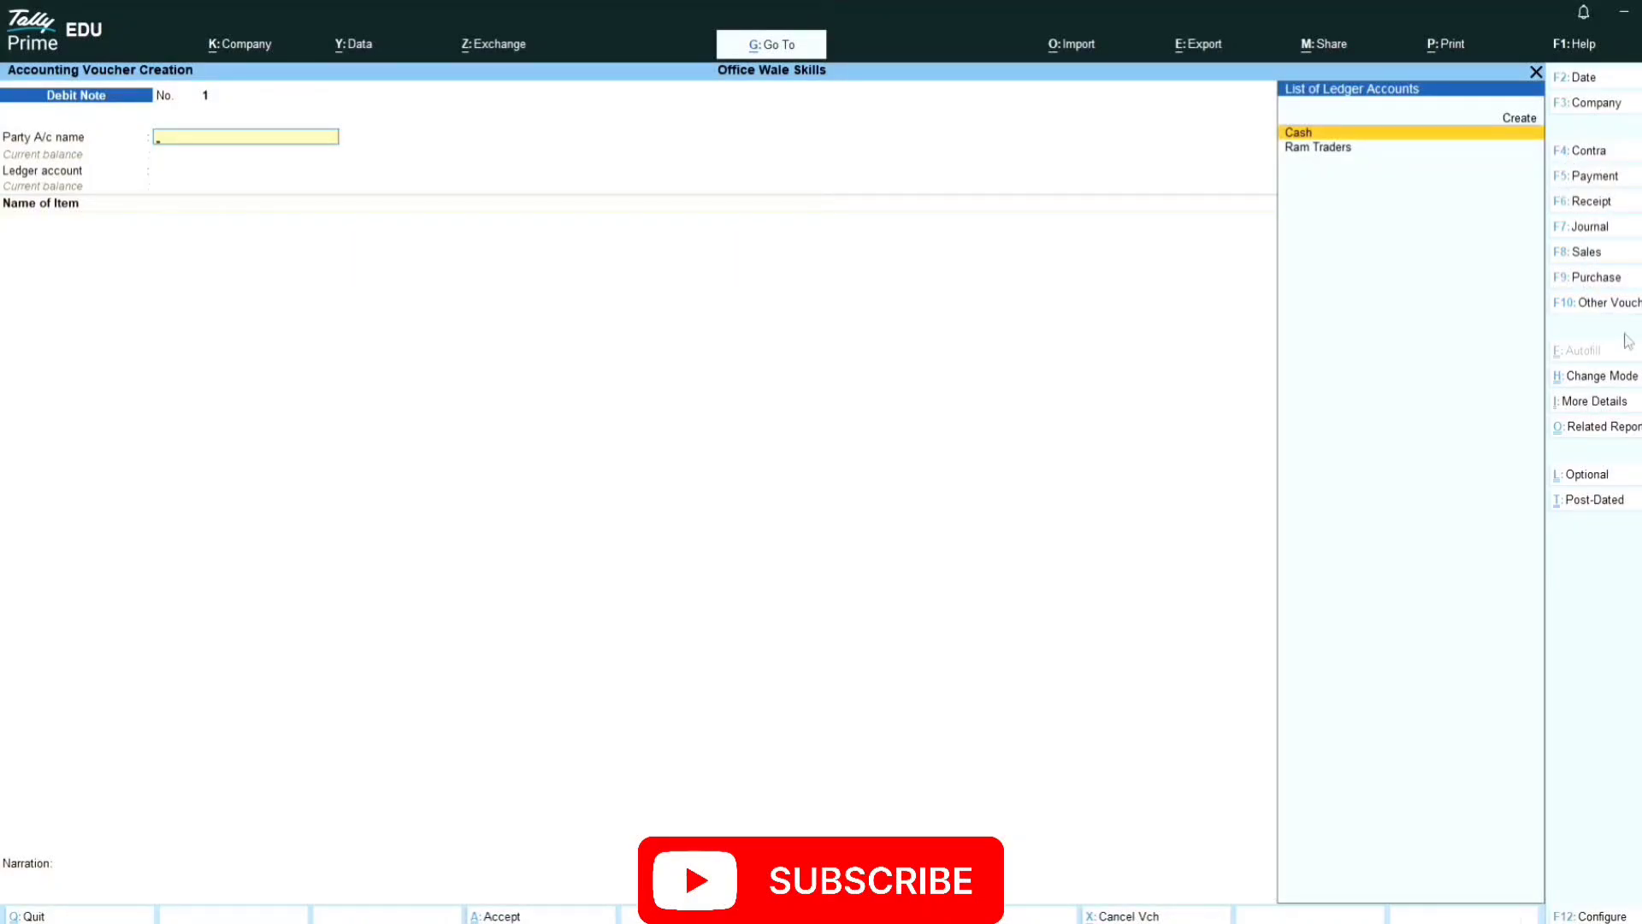
Step: Examine the list of accounting and inventory voucher types with their shortcuts, and leave it without changing the voucher type
key("F10")
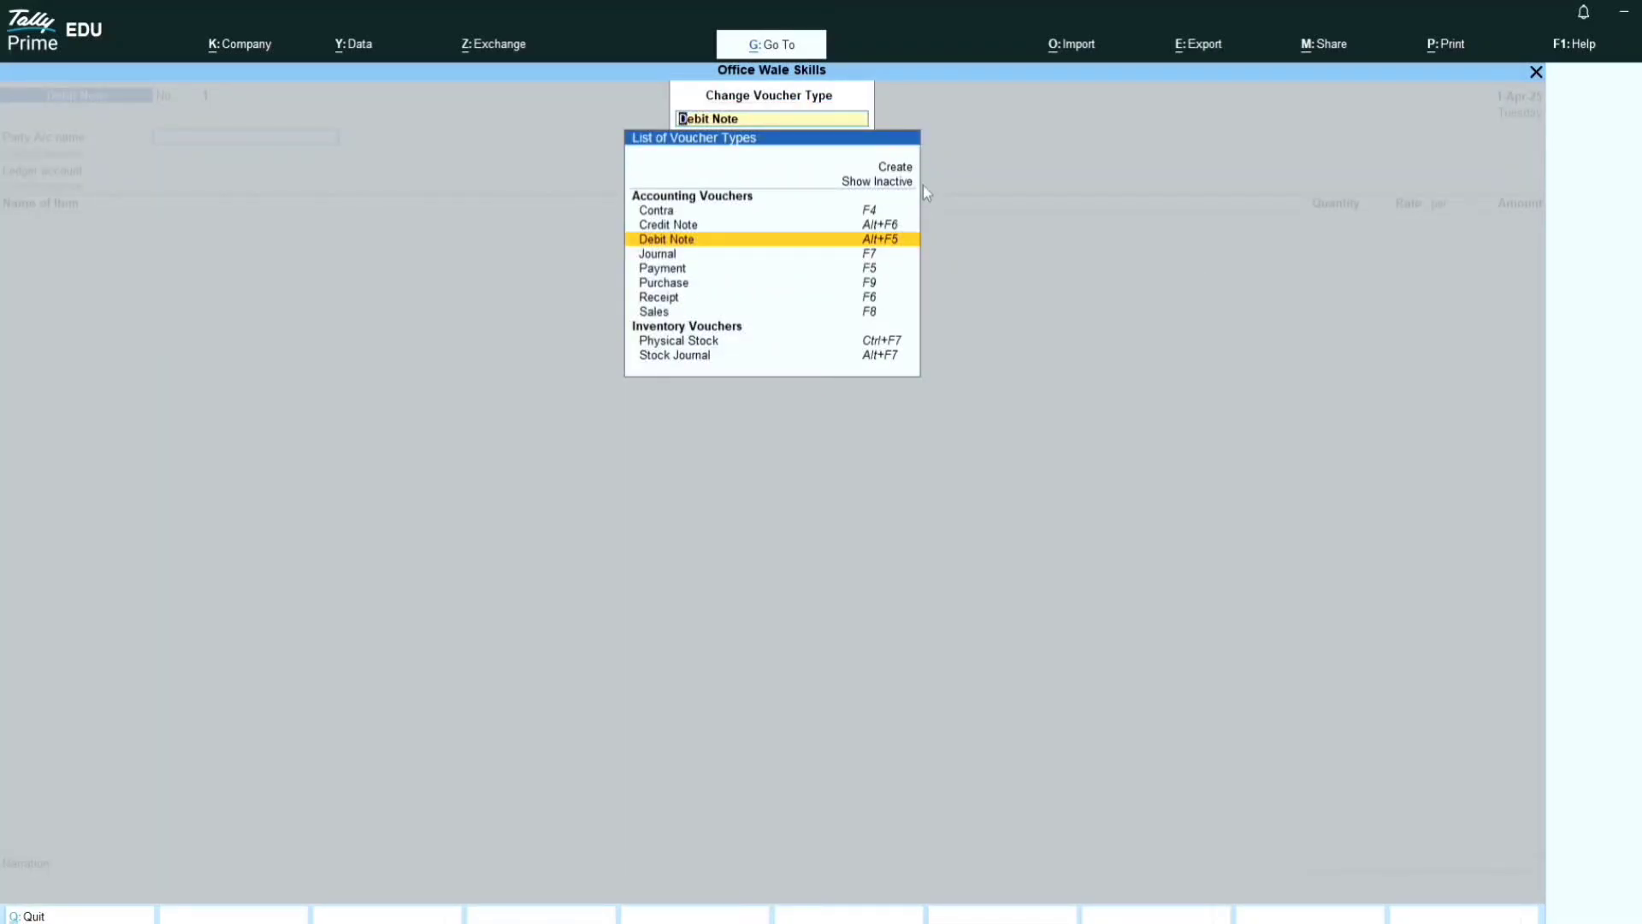
key("Up")
key("Up")
key("Down")
key("Down")
key("Down")
key("Down")
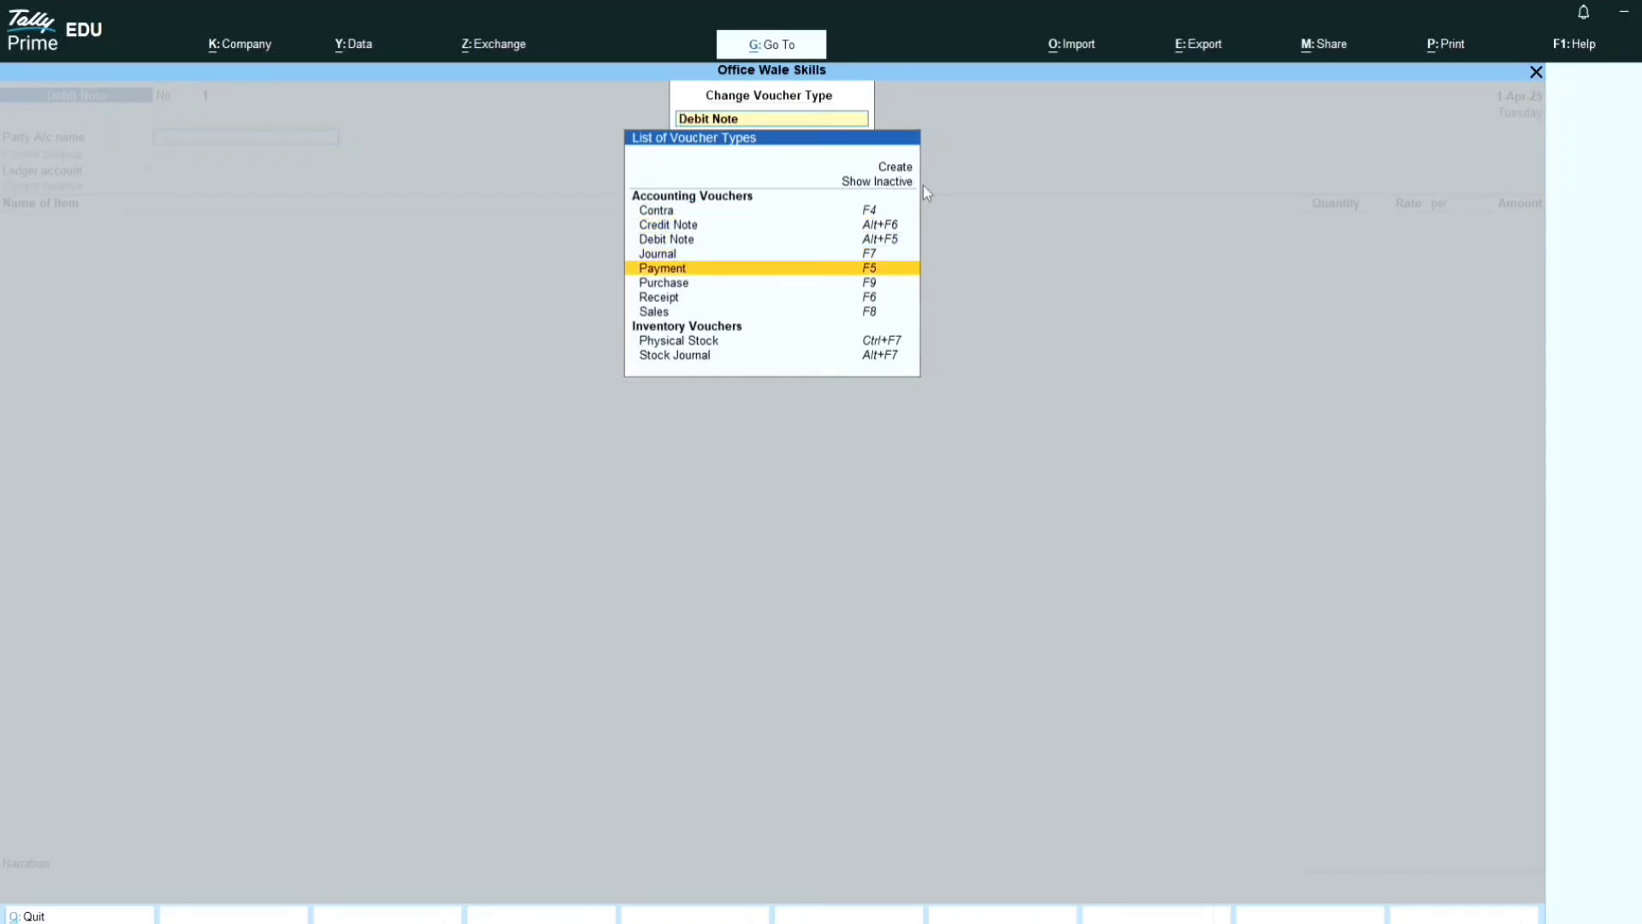
key("Down")
key("Down")
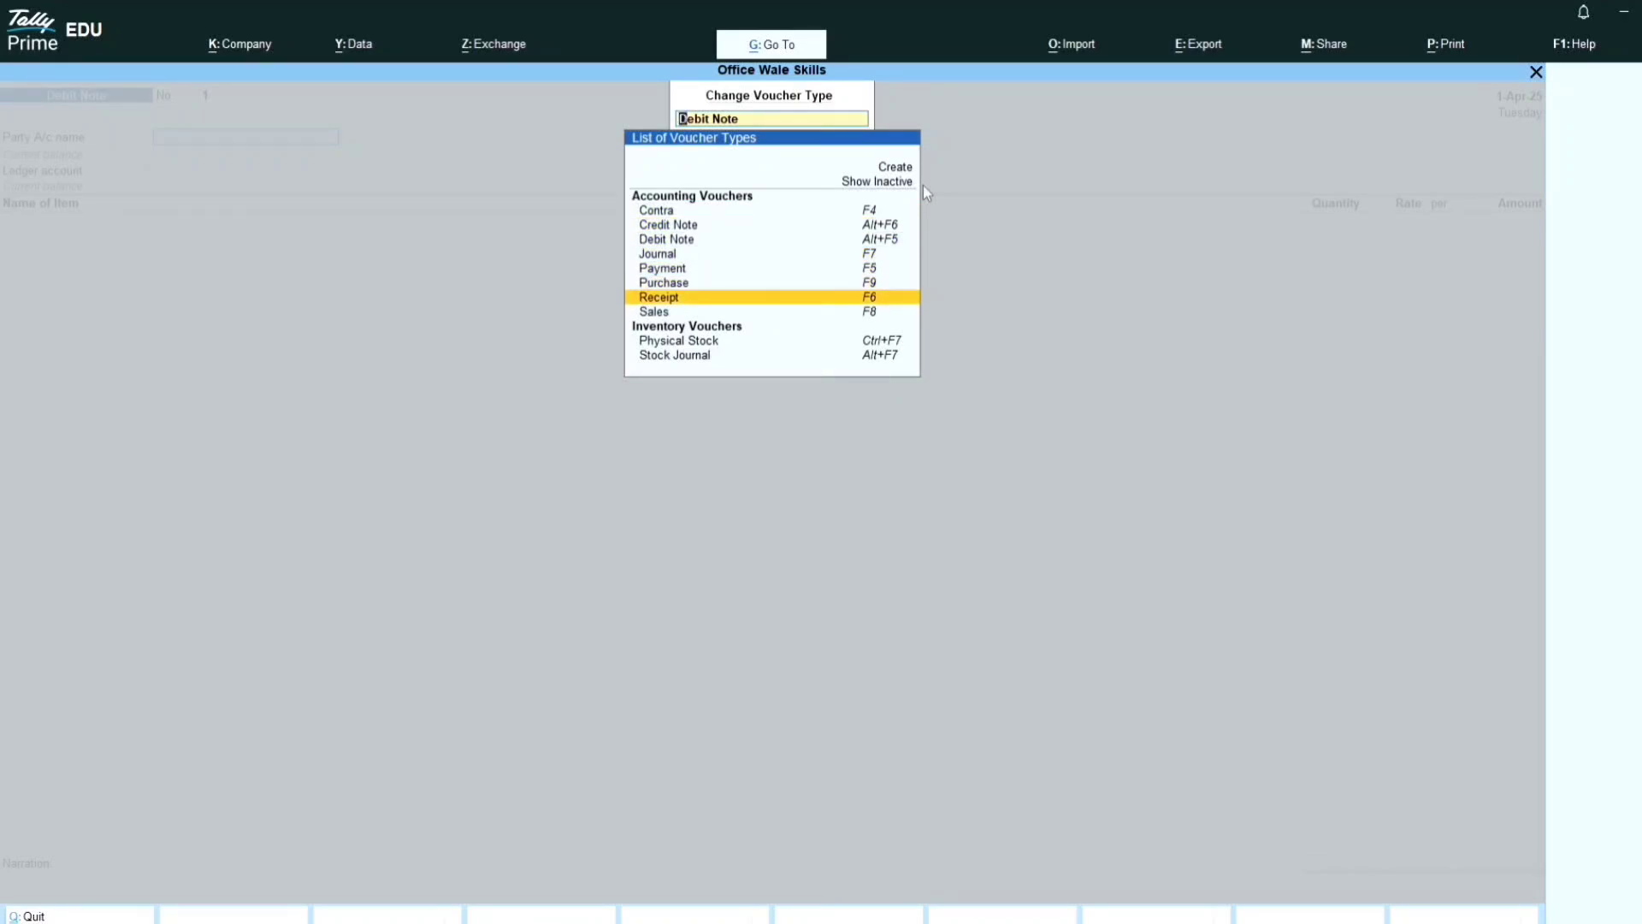
key("Down")
key("Down")
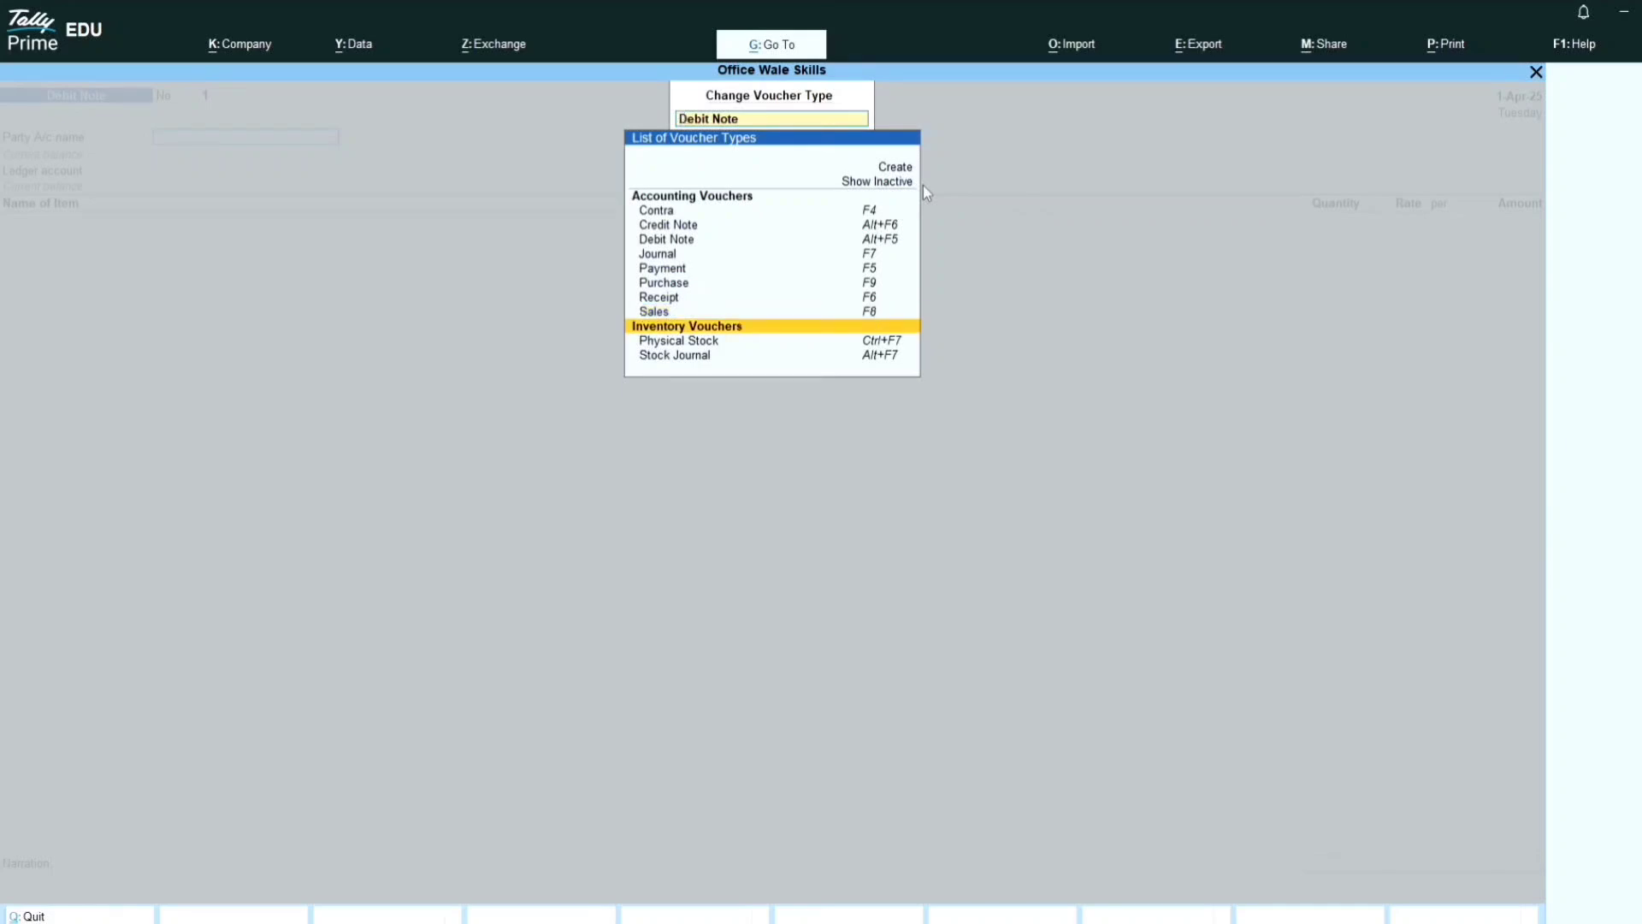
key("Down")
key("Down")
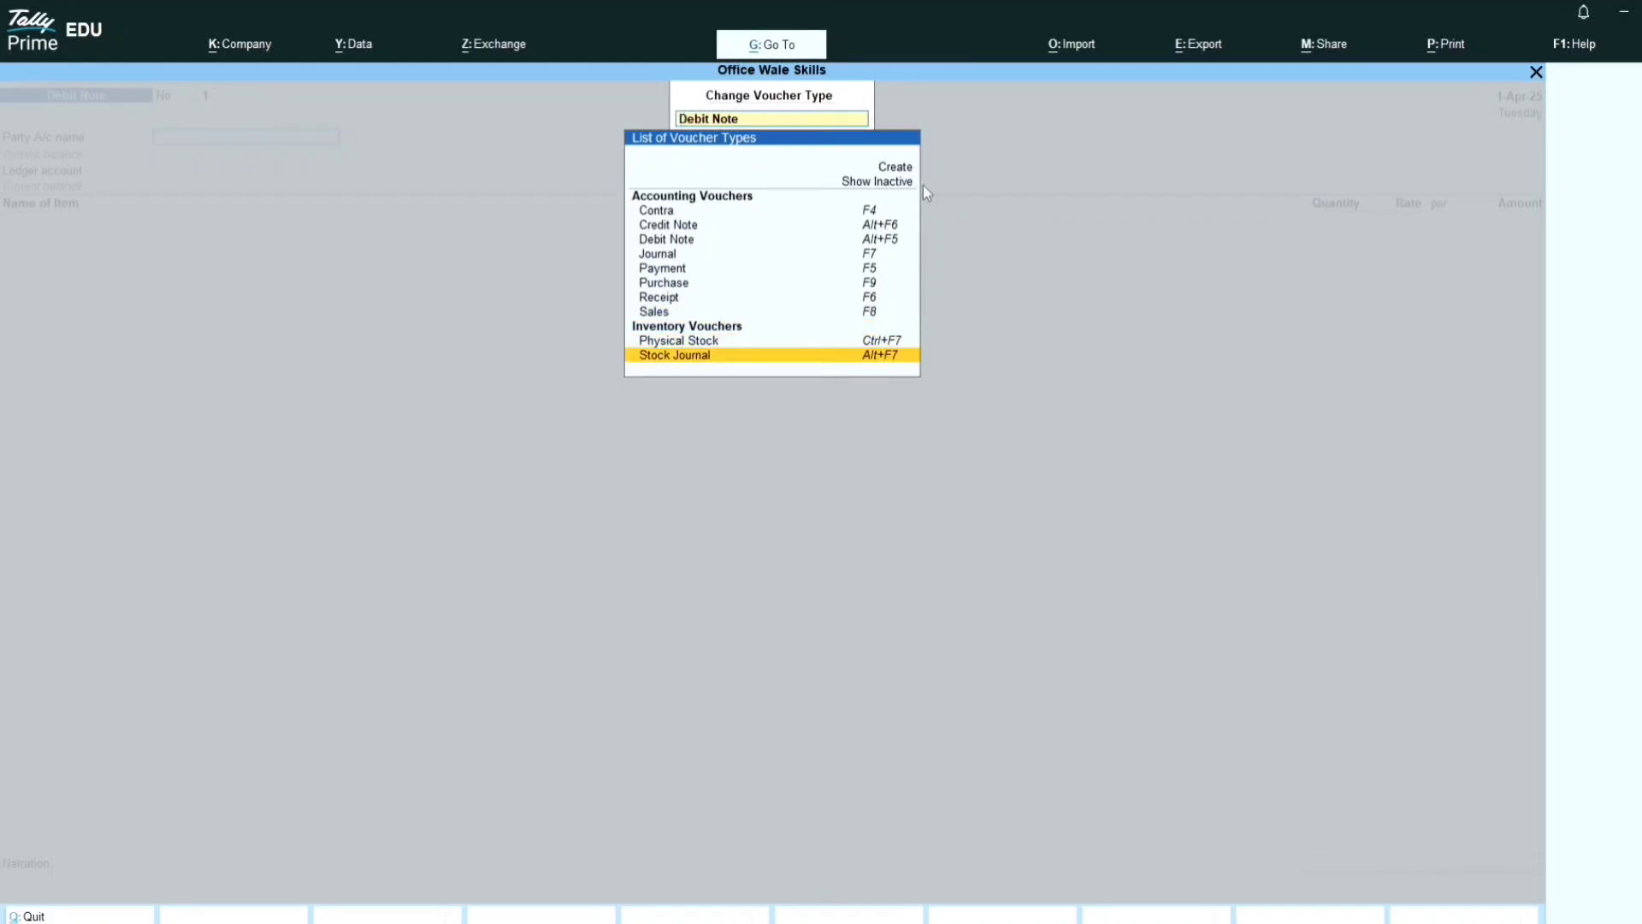
key("Up")
key("Up")
key("Up")
key("Up")
key("Up")
key("Up")
key("Up")
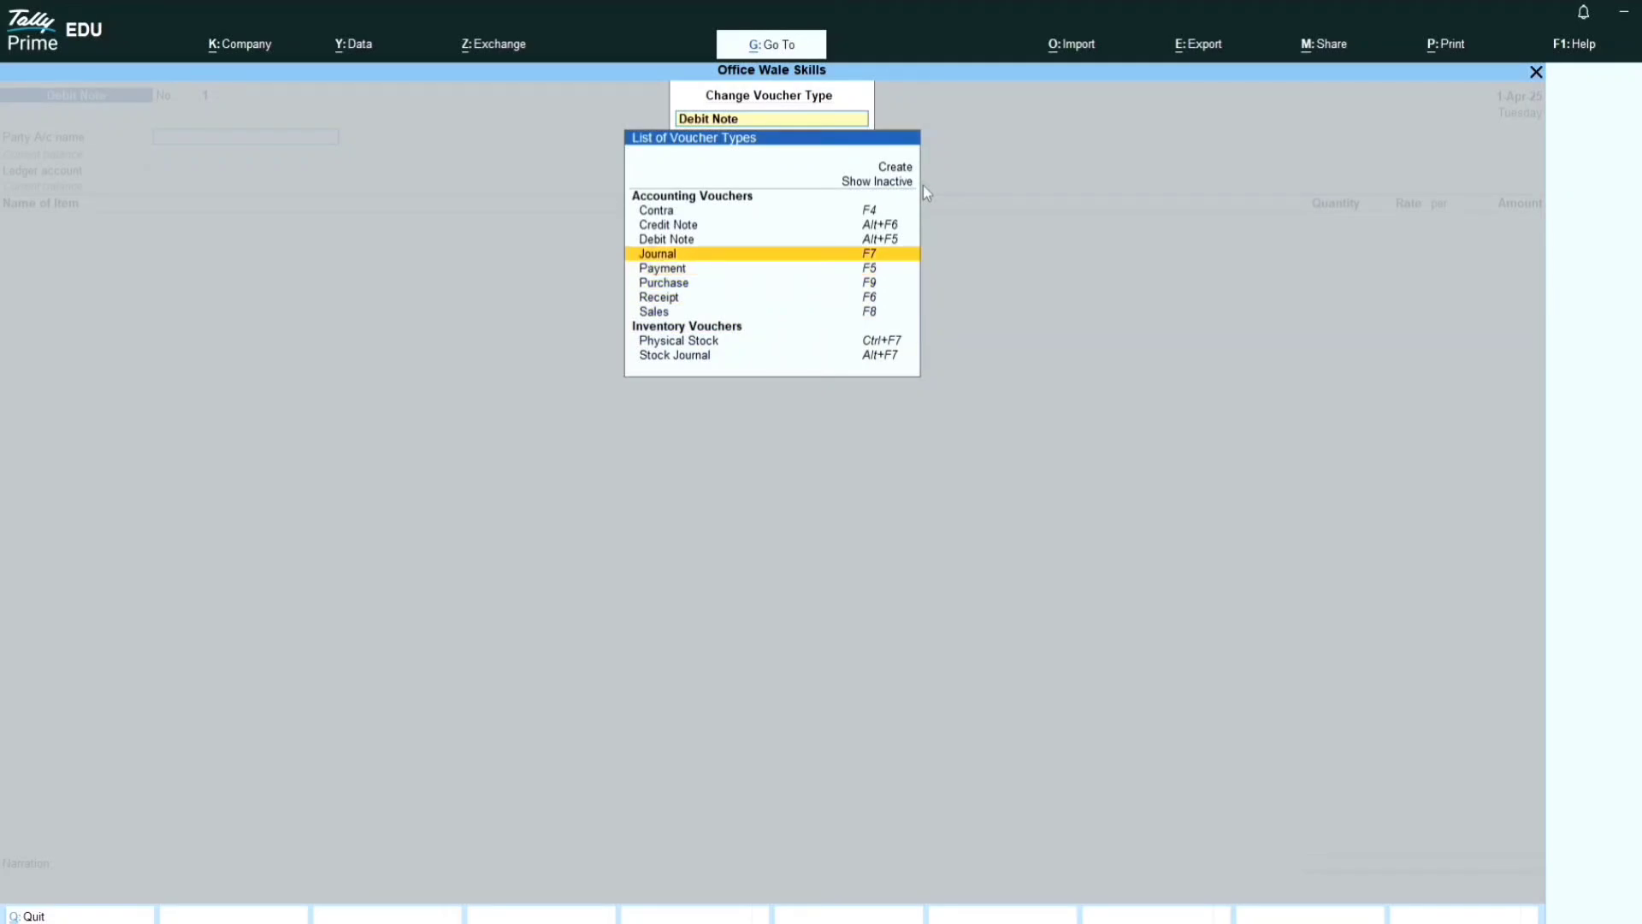
key("Up")
key("Up")
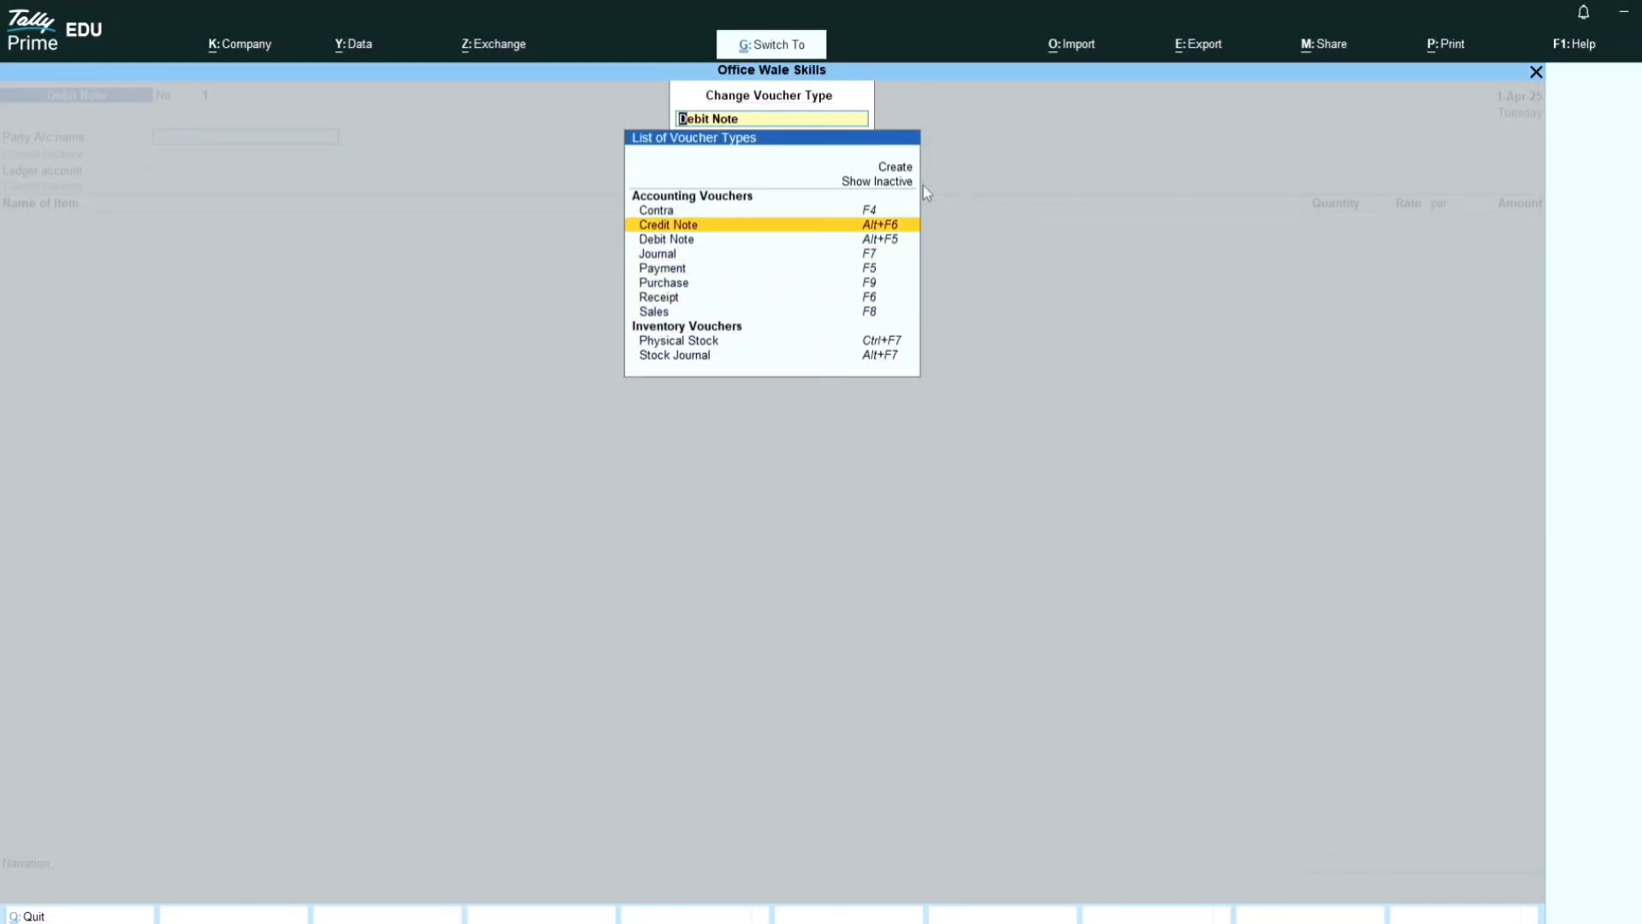
key("Escape")
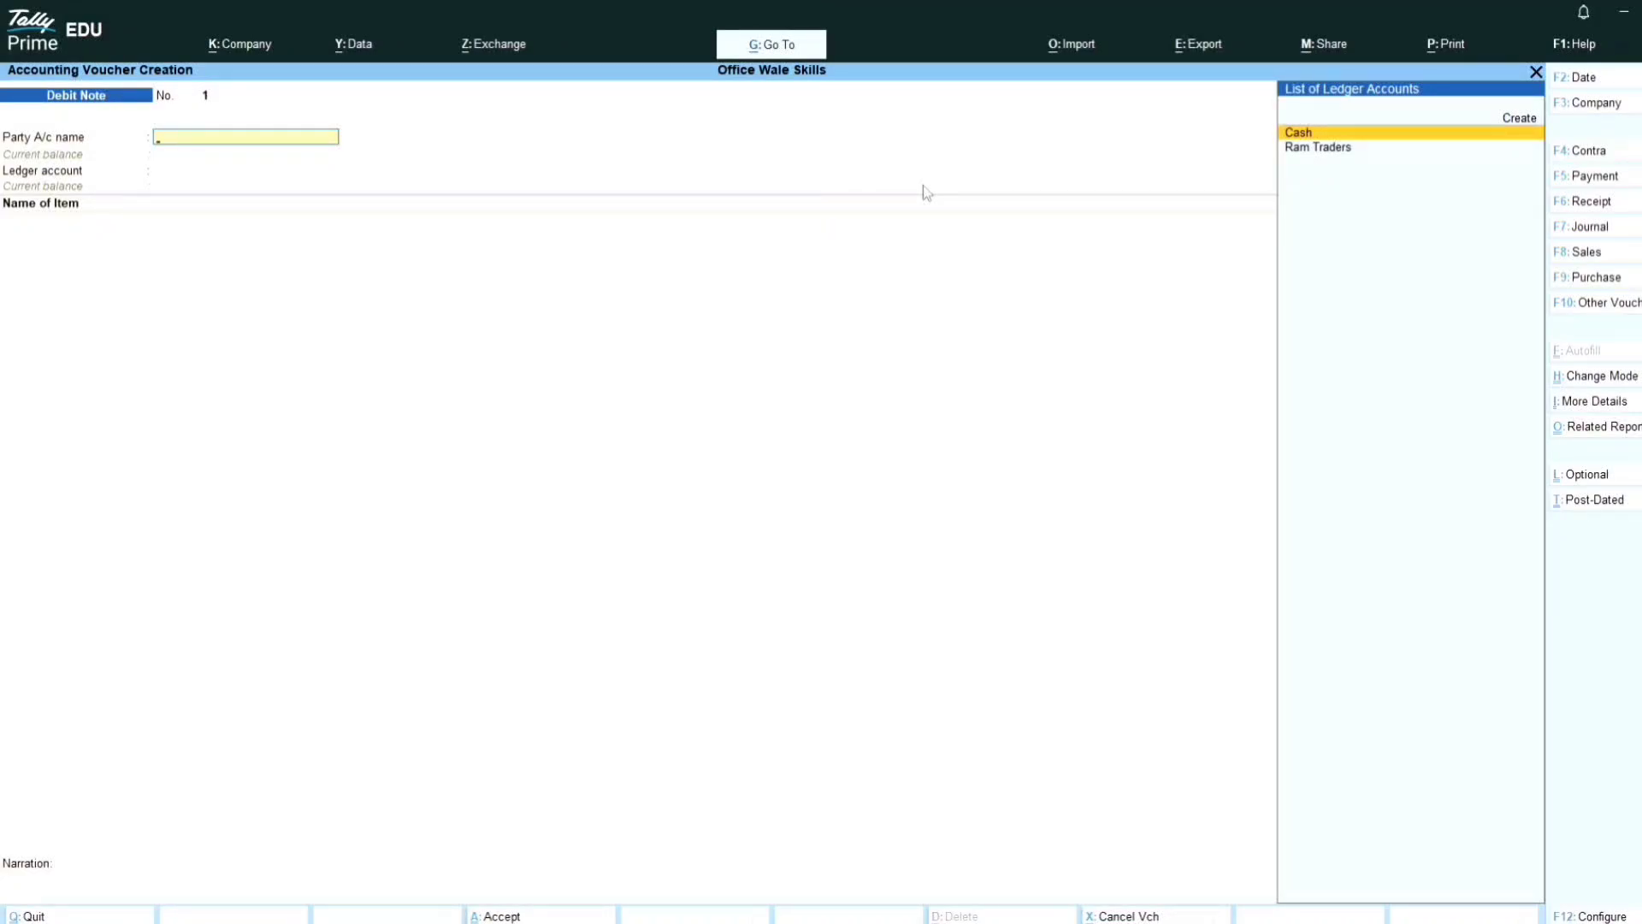
Step: Shut the currently open company, Office Wale Skills
key("ctrl")
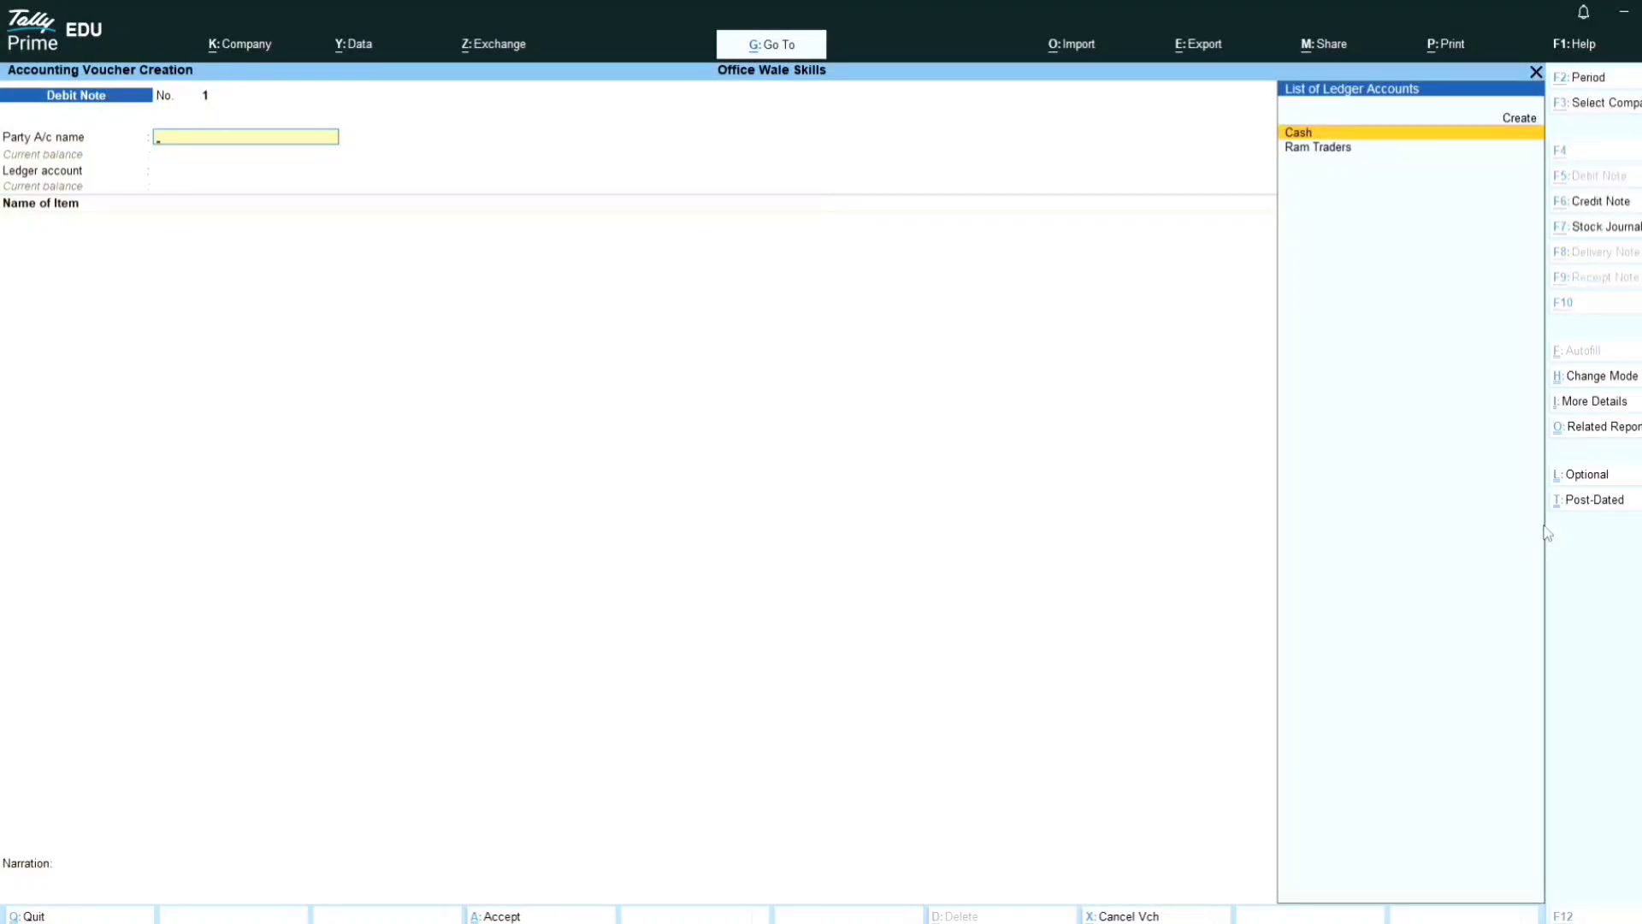
key("alt+k")
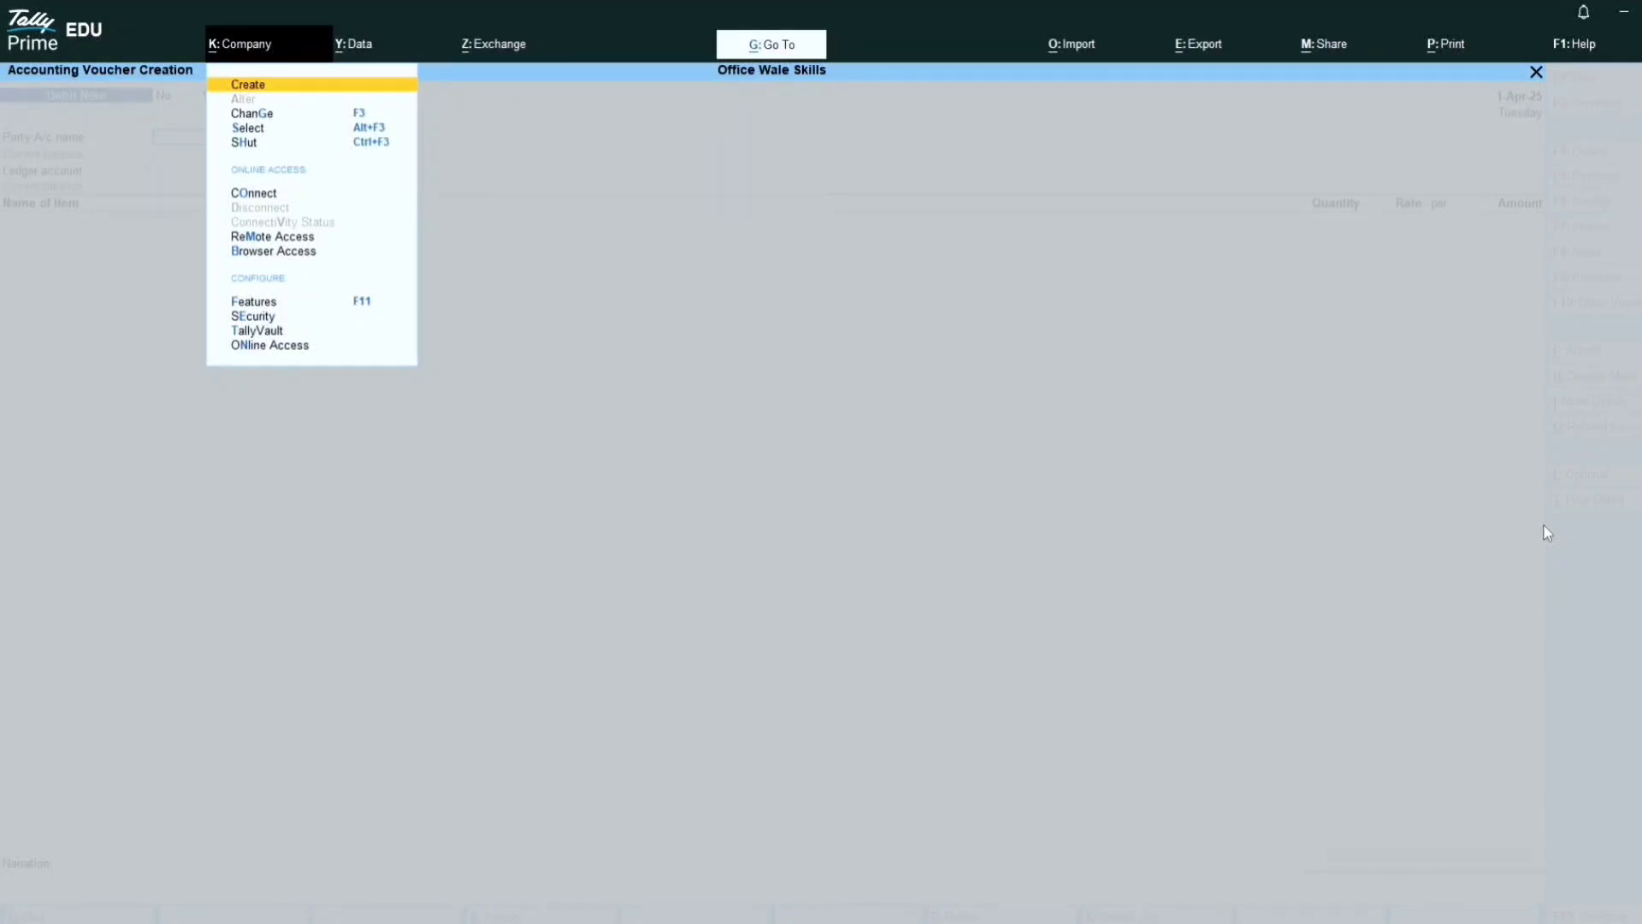
key("Down")
key("Down")
key("Down")
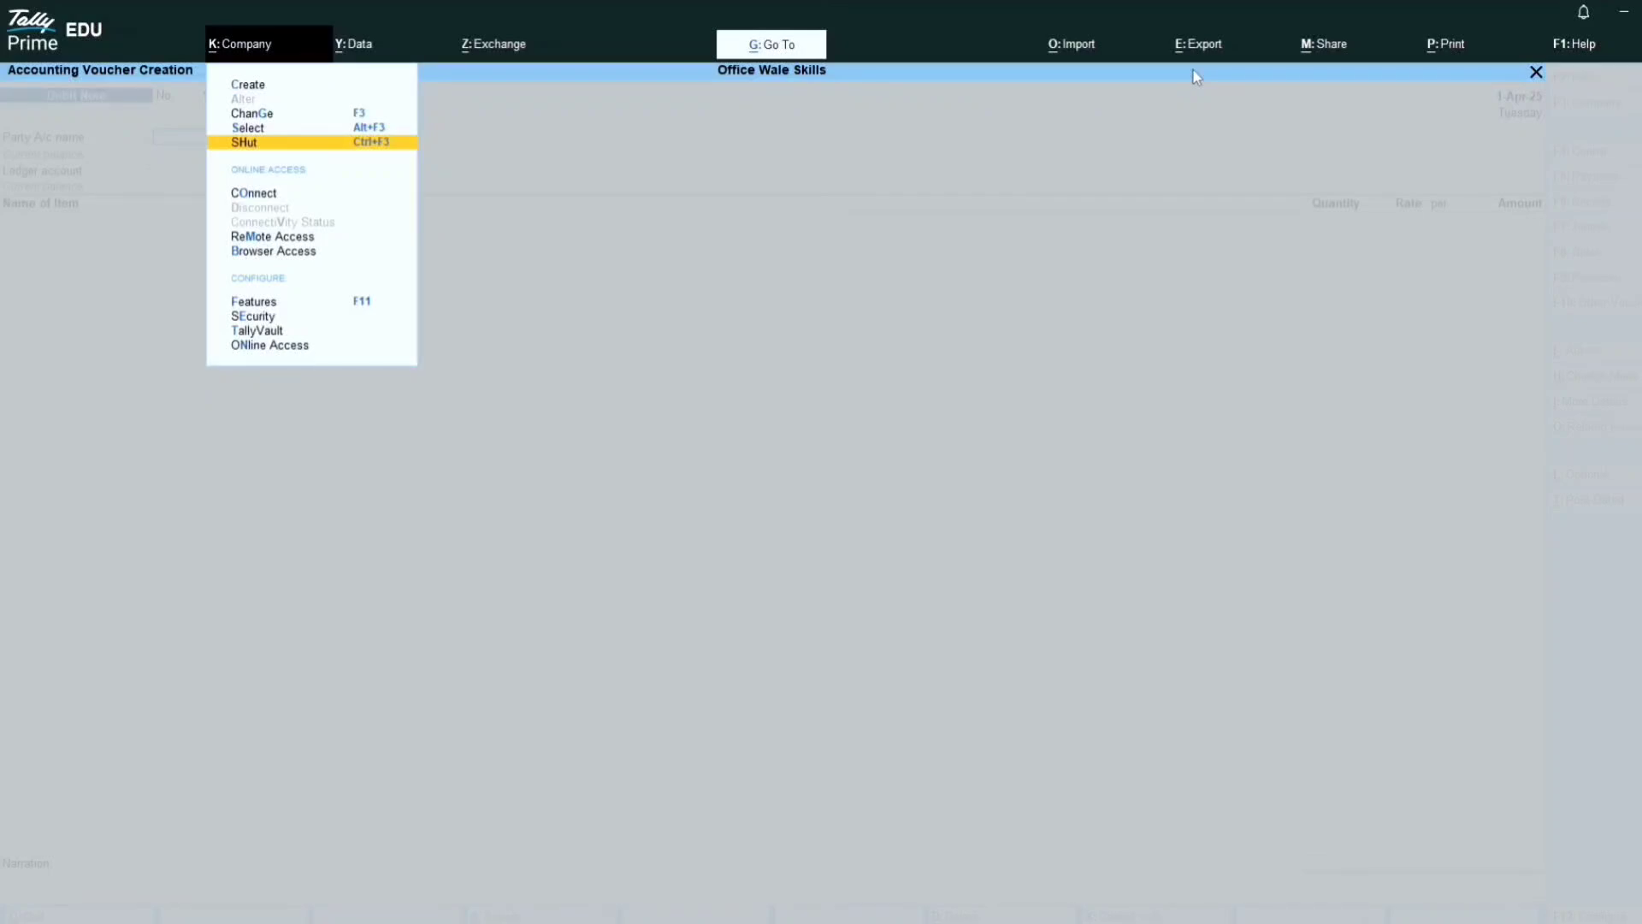
key("Return")
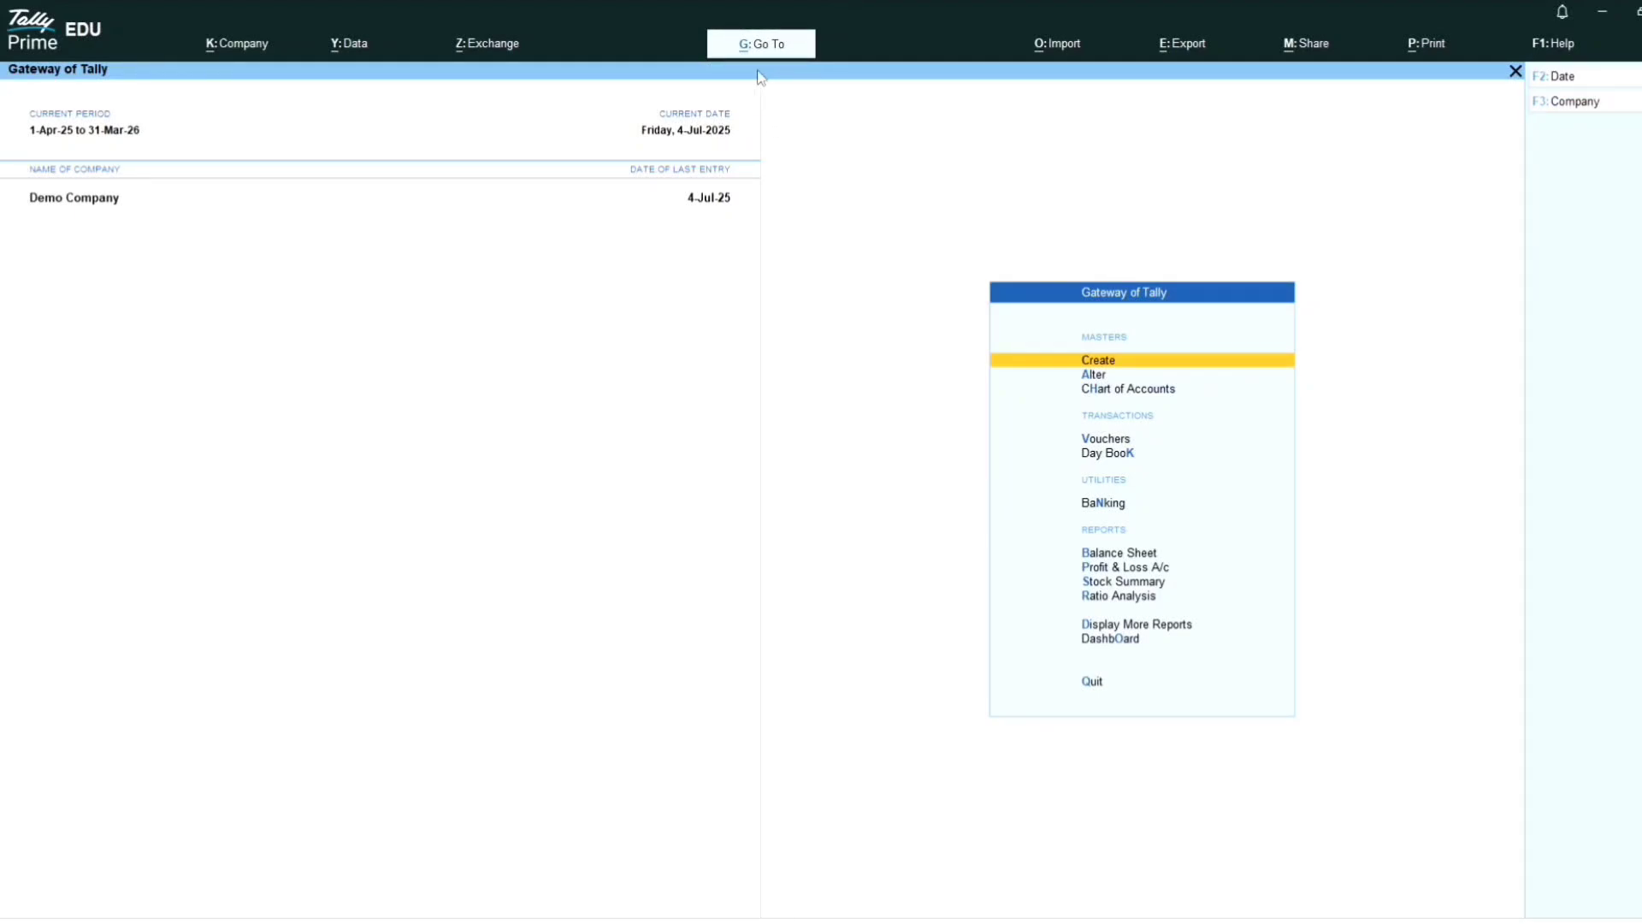
Step: Find the Day Book report with the Go To search and open it for Demo Company
key("alt+g")
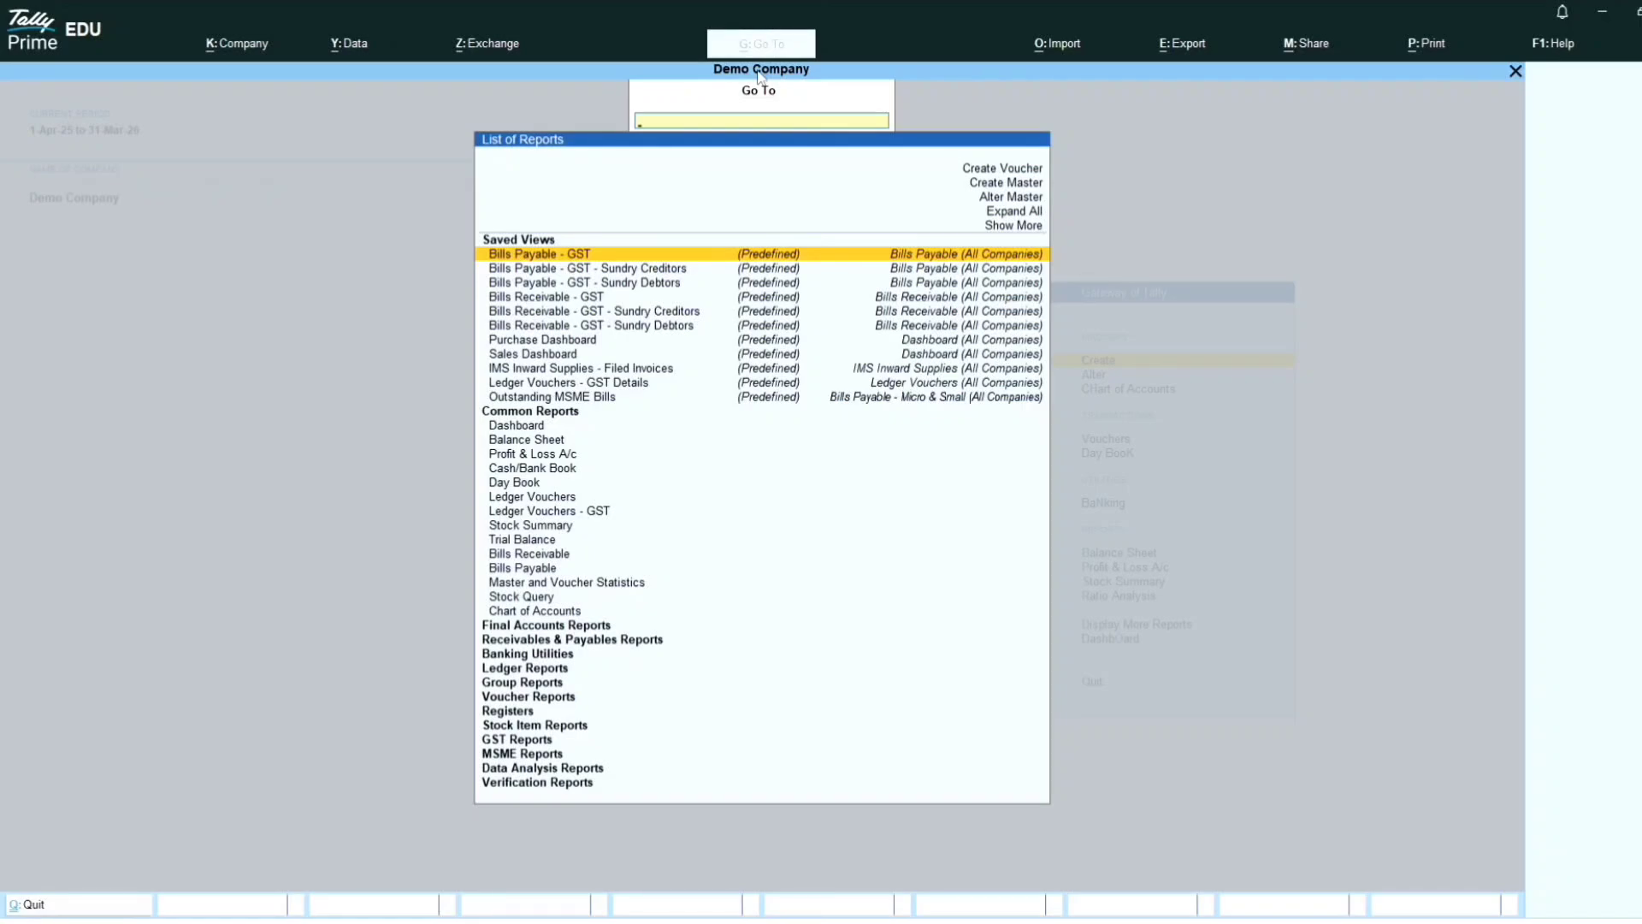
type("Day b")
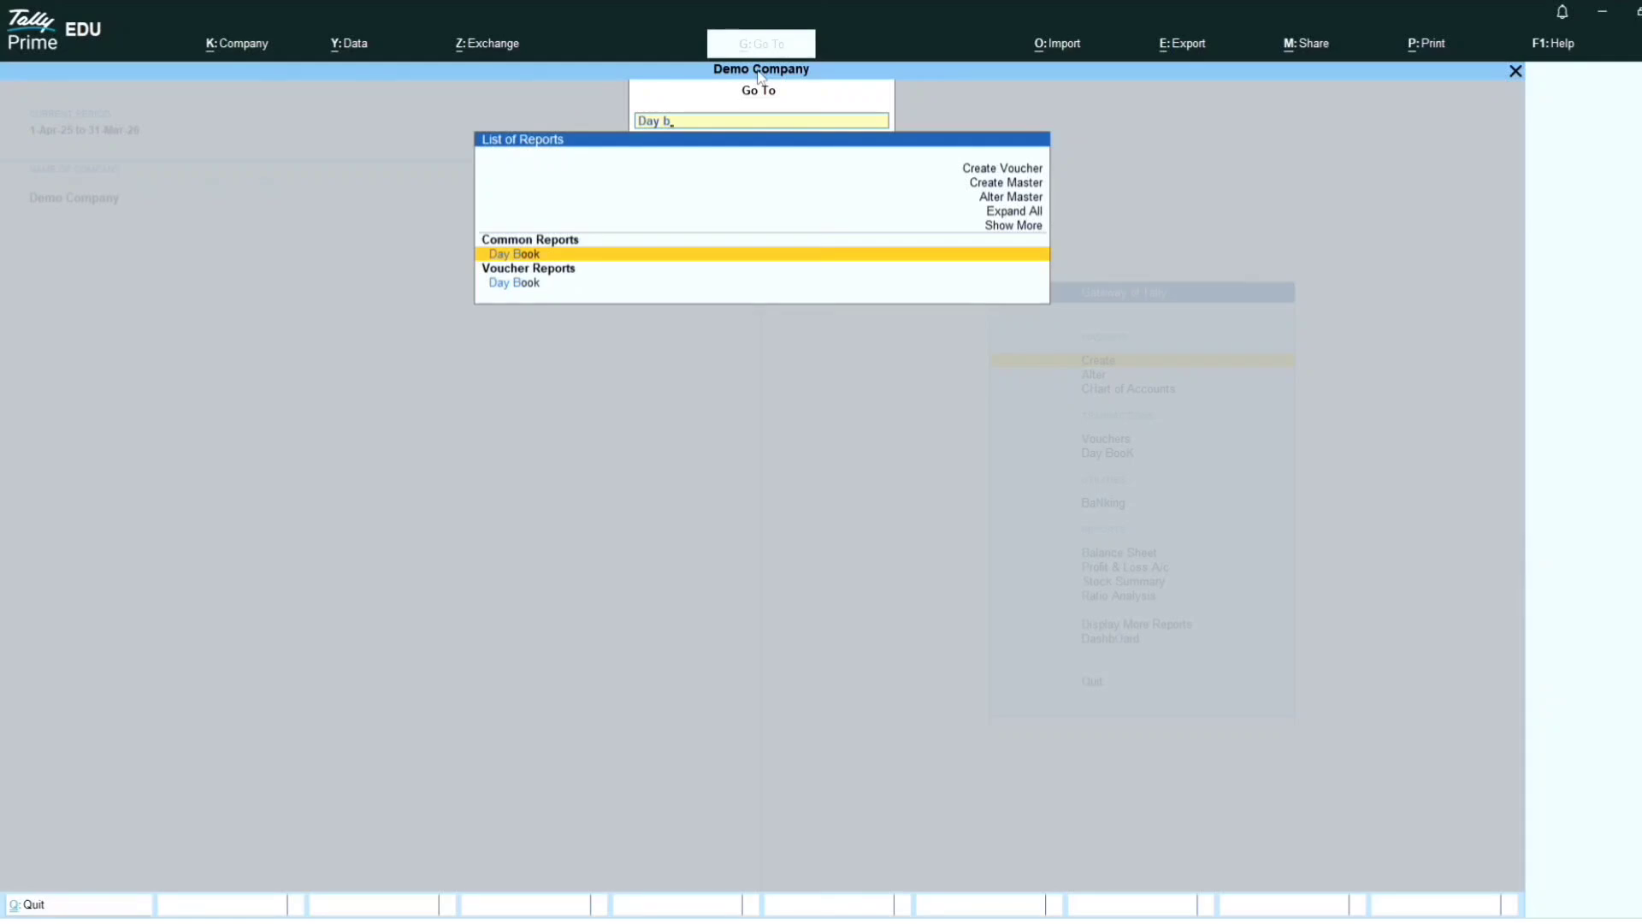
key("Return")
Step: Look through the sales vouchers listed in the Day Book for 4-Jul-25, and close the report
key("Down")
key("Down")
key("Down")
key("Down")
key("Down")
key("Down")
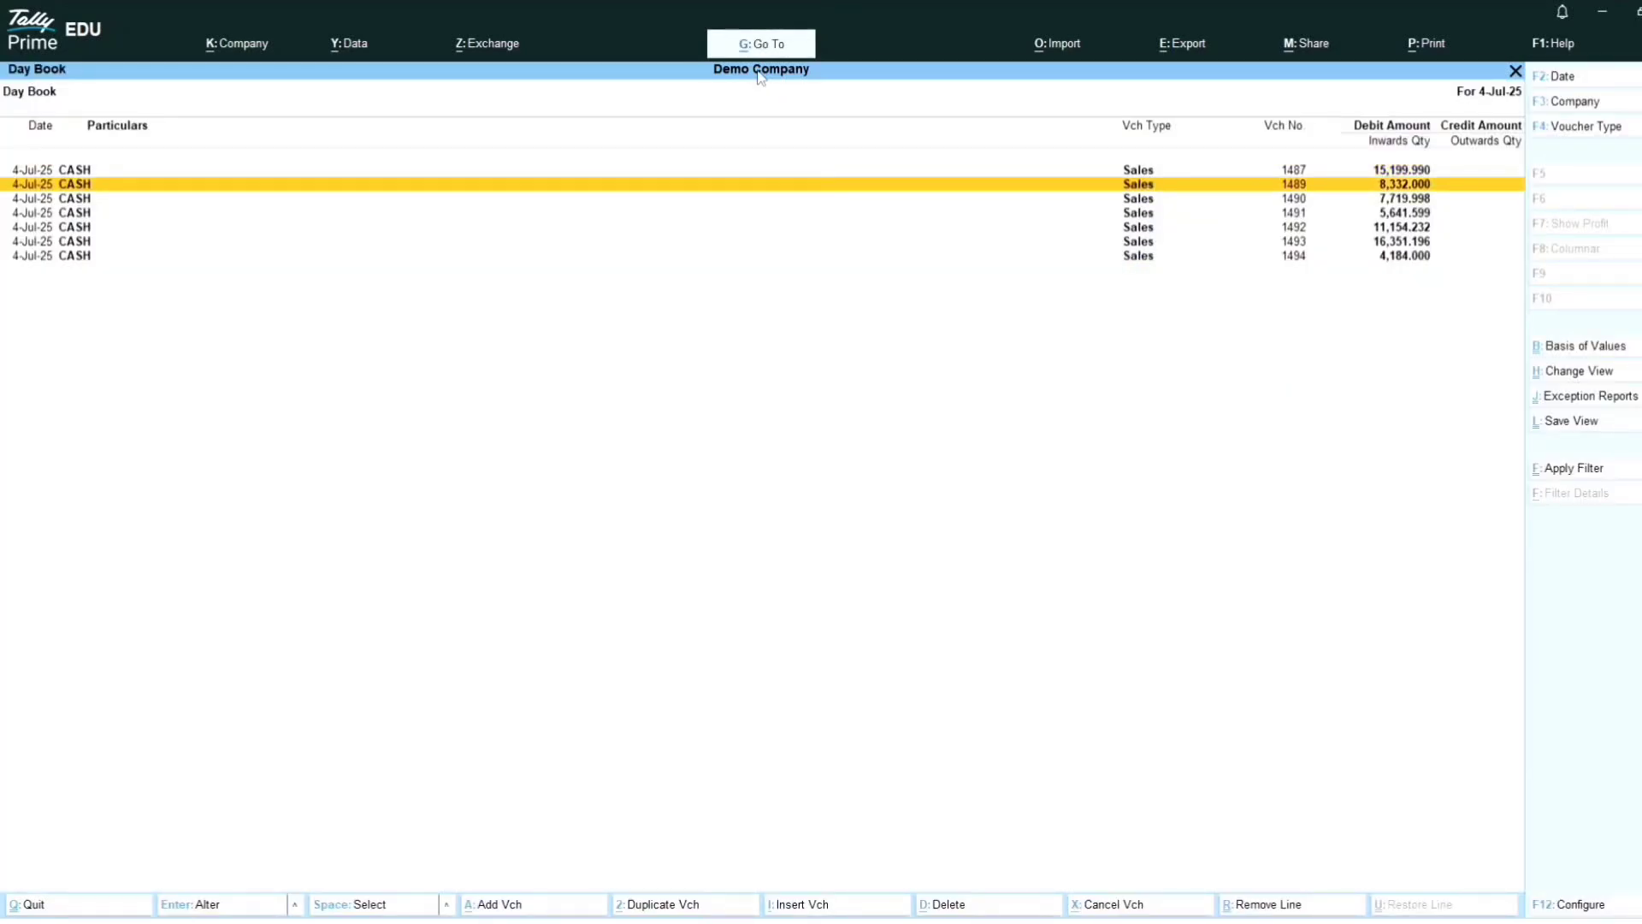
key("Up")
key("Up")
key("Up")
key("Up")
key("Up")
key("Up")
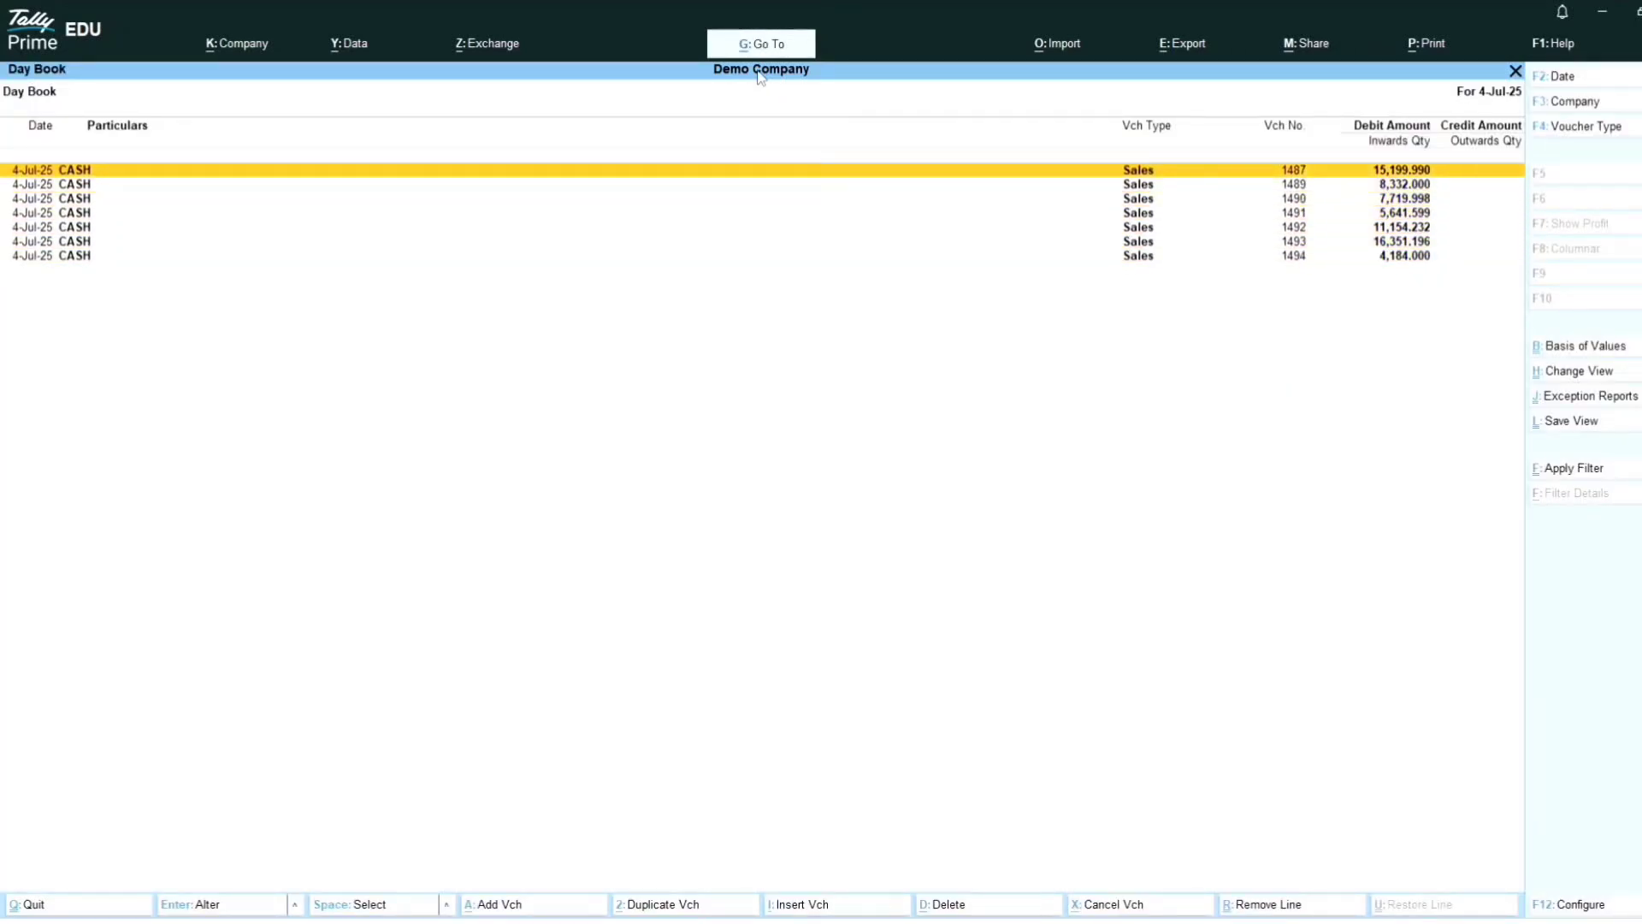
key("Down")
key("Down")
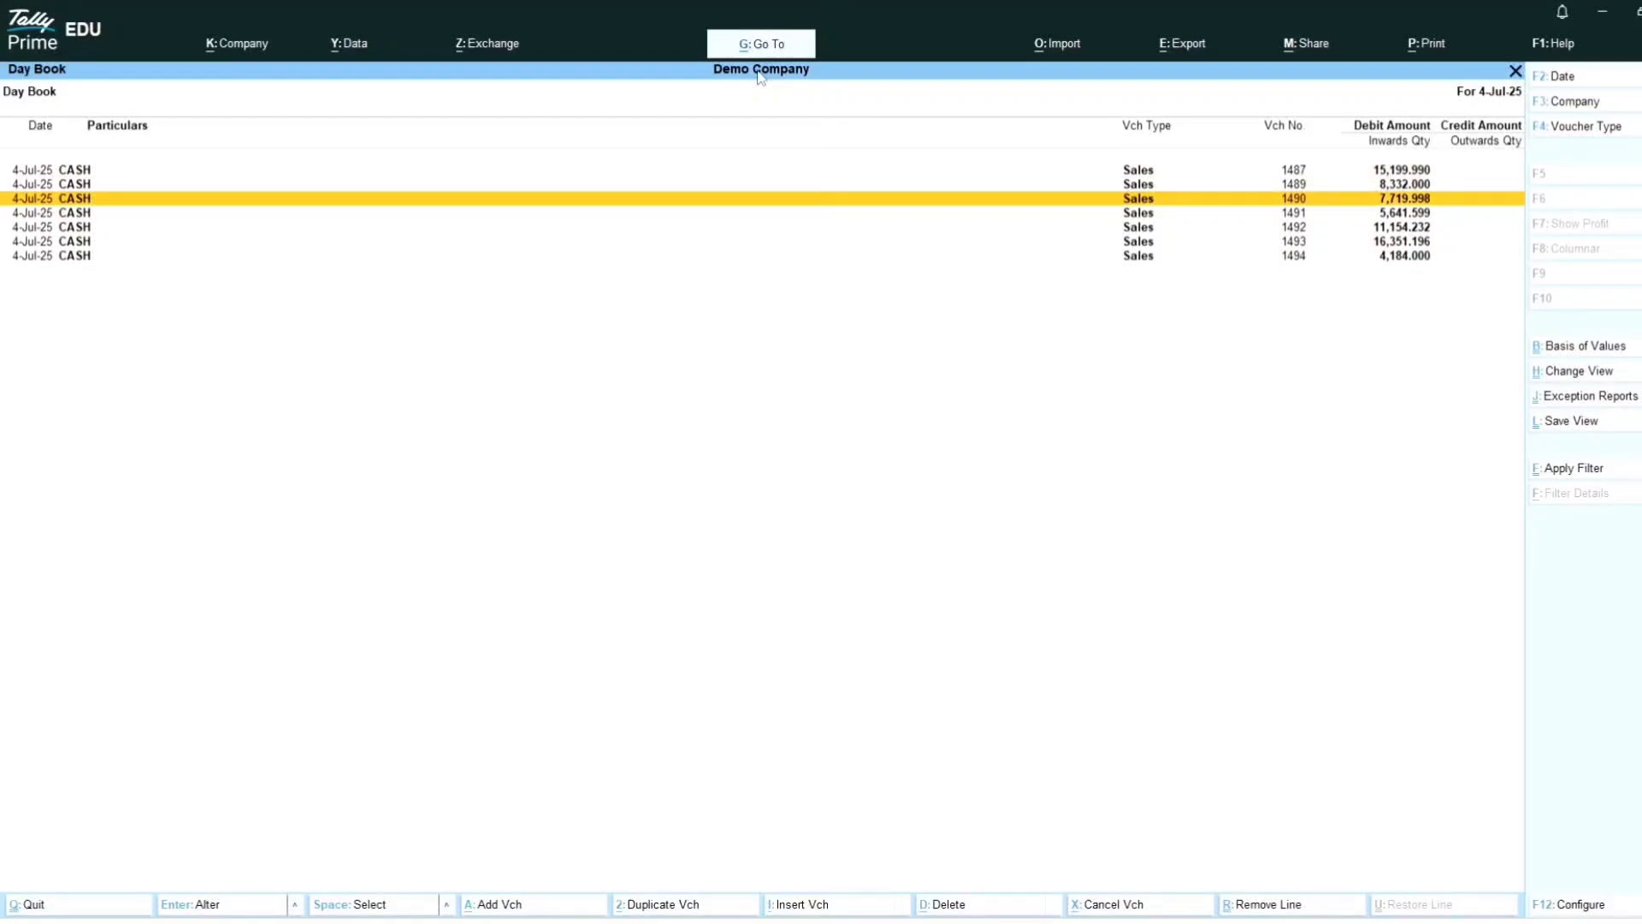
key("Escape")
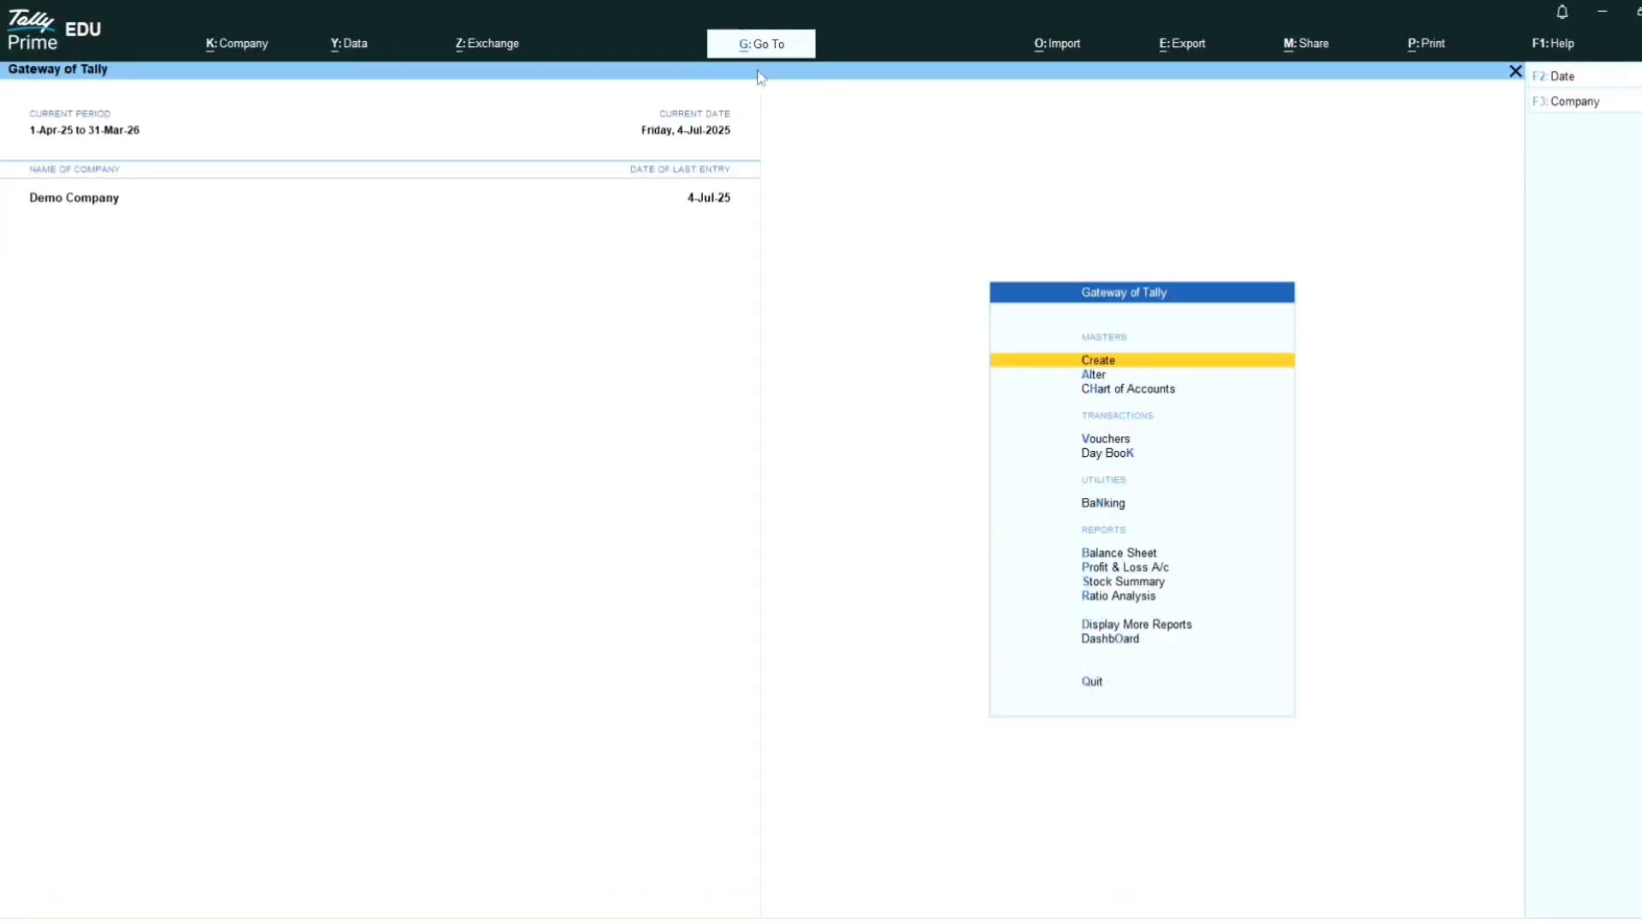
Step: Find the Balance Sheet with the Go To search, view it, and close it
key("alt+g")
type("Balanc")
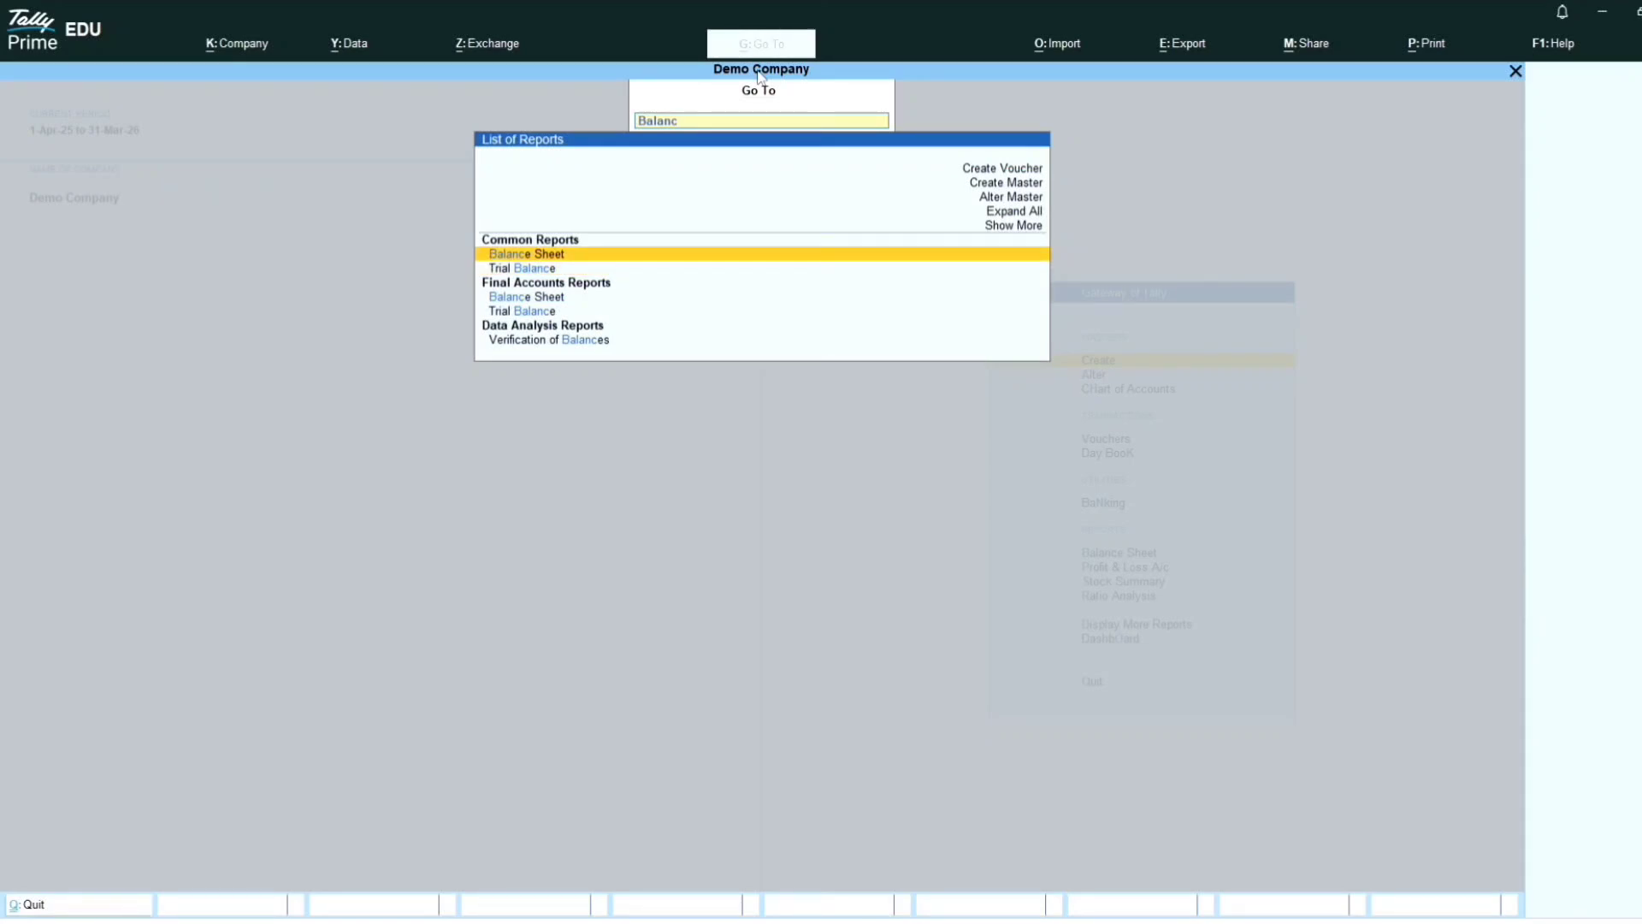
key("Return")
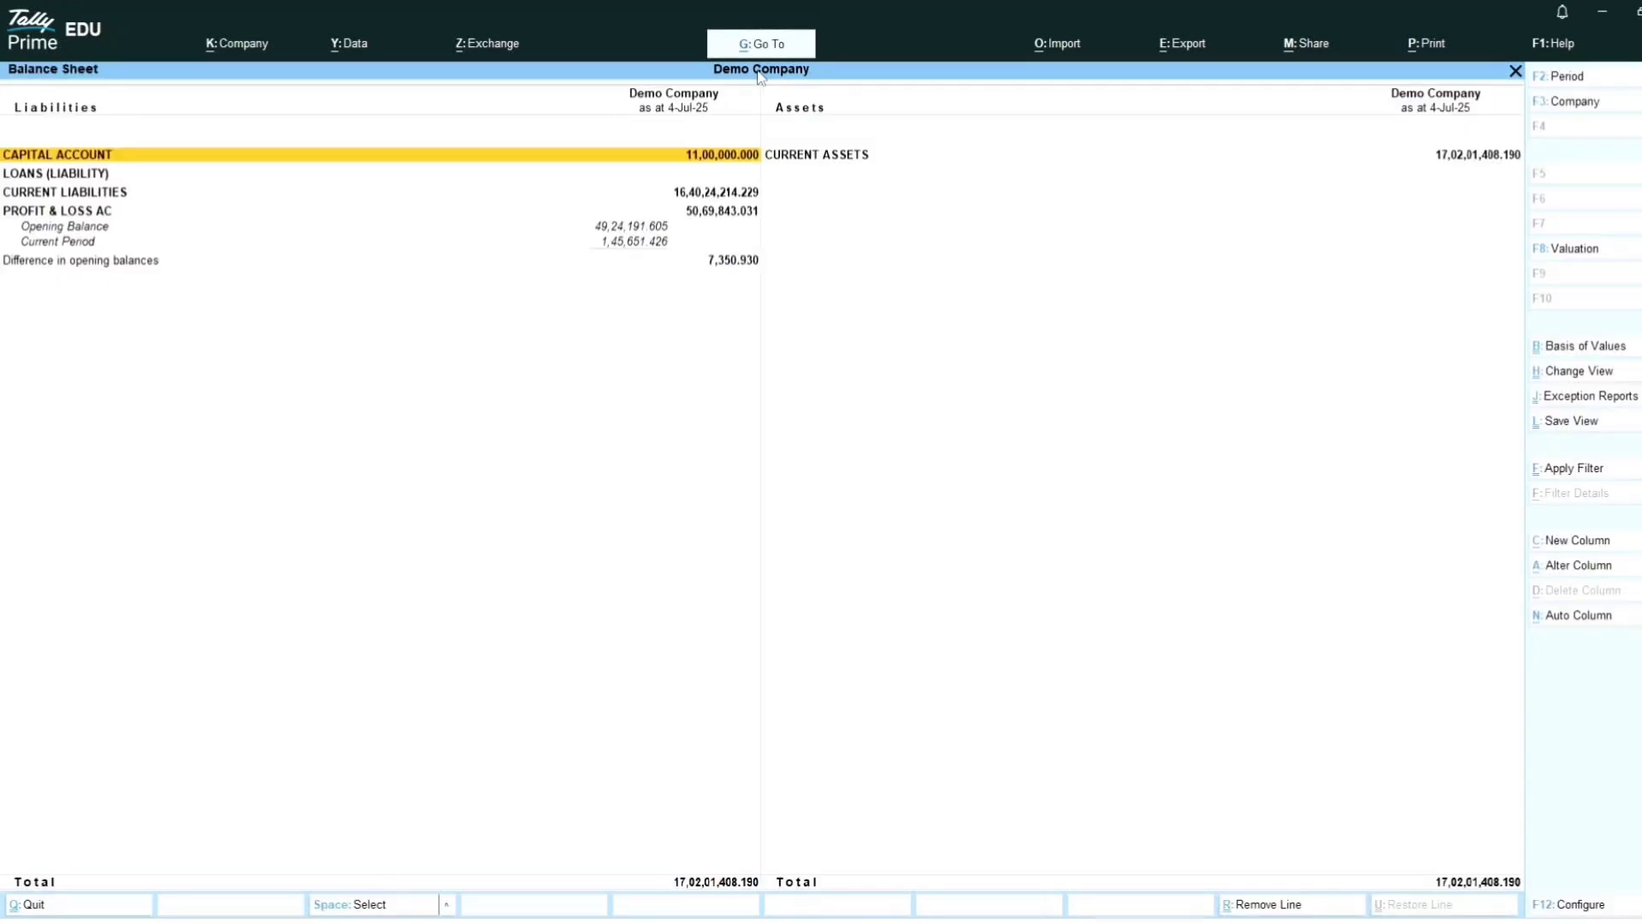
key("Escape")
Step: Search the Go To report list for "profit" and look over the matching reports
key("alt+g")
type("profi")
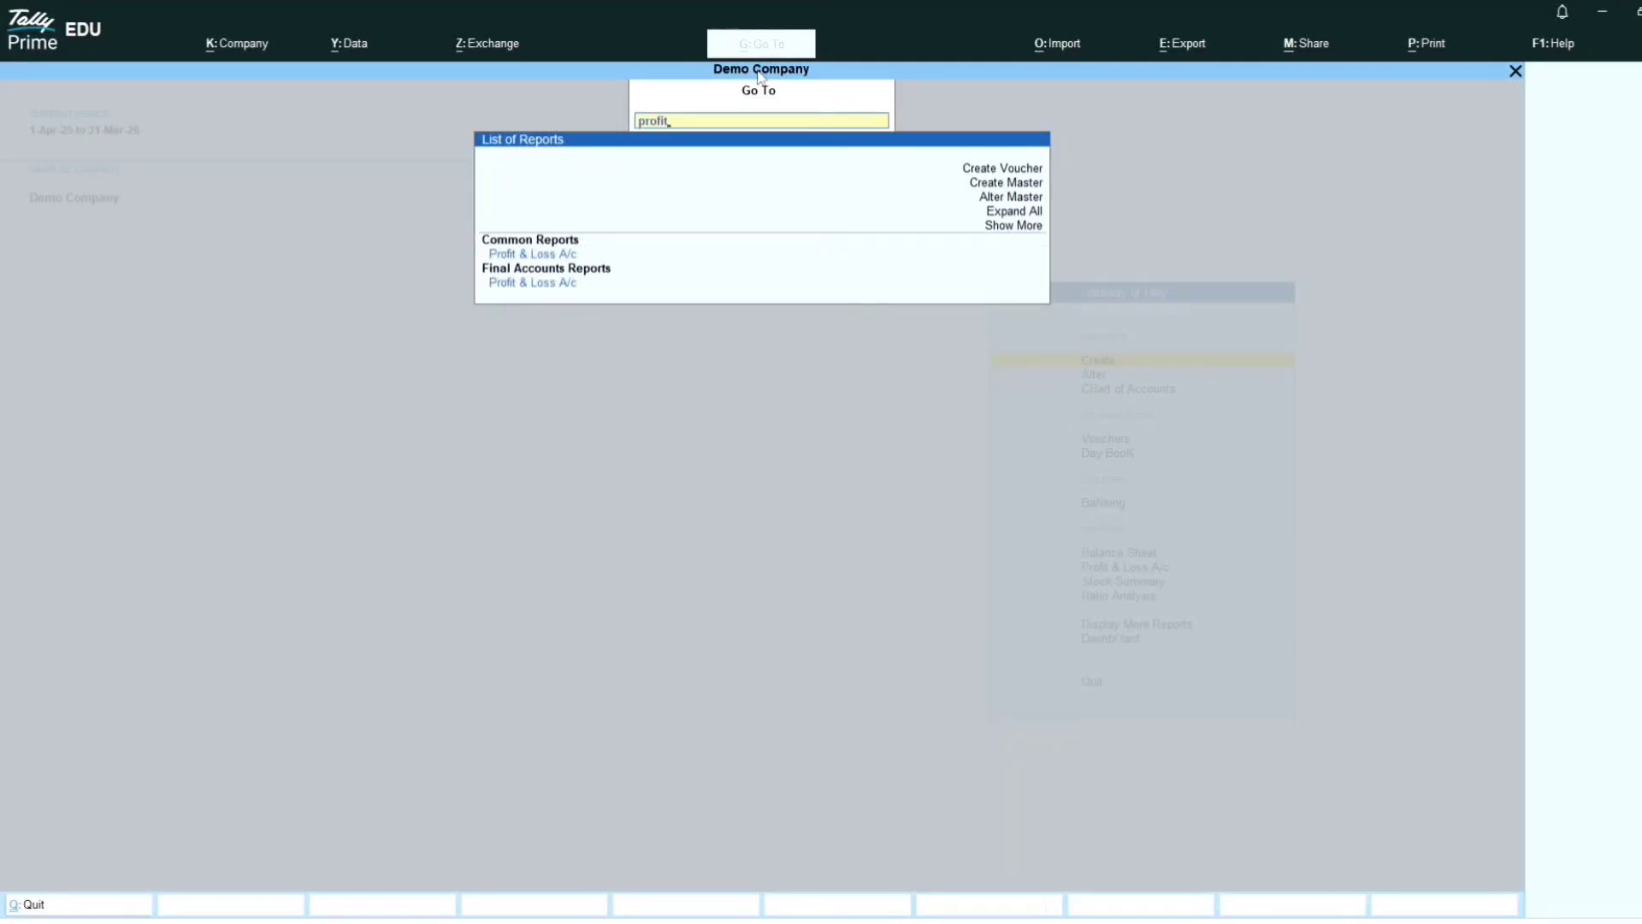
type("t")
key("Down")
key("Down")
key("Up")
key("Up")
Step: Replace the Go To search term with "trial" and look over the matching reports
key("BackSpace")
key("BackSpace")
key("BackSpace")
key("BackSpace")
key("BackSpace")
key("BackSpace")
type("trial")
key("Down")
key("Down")
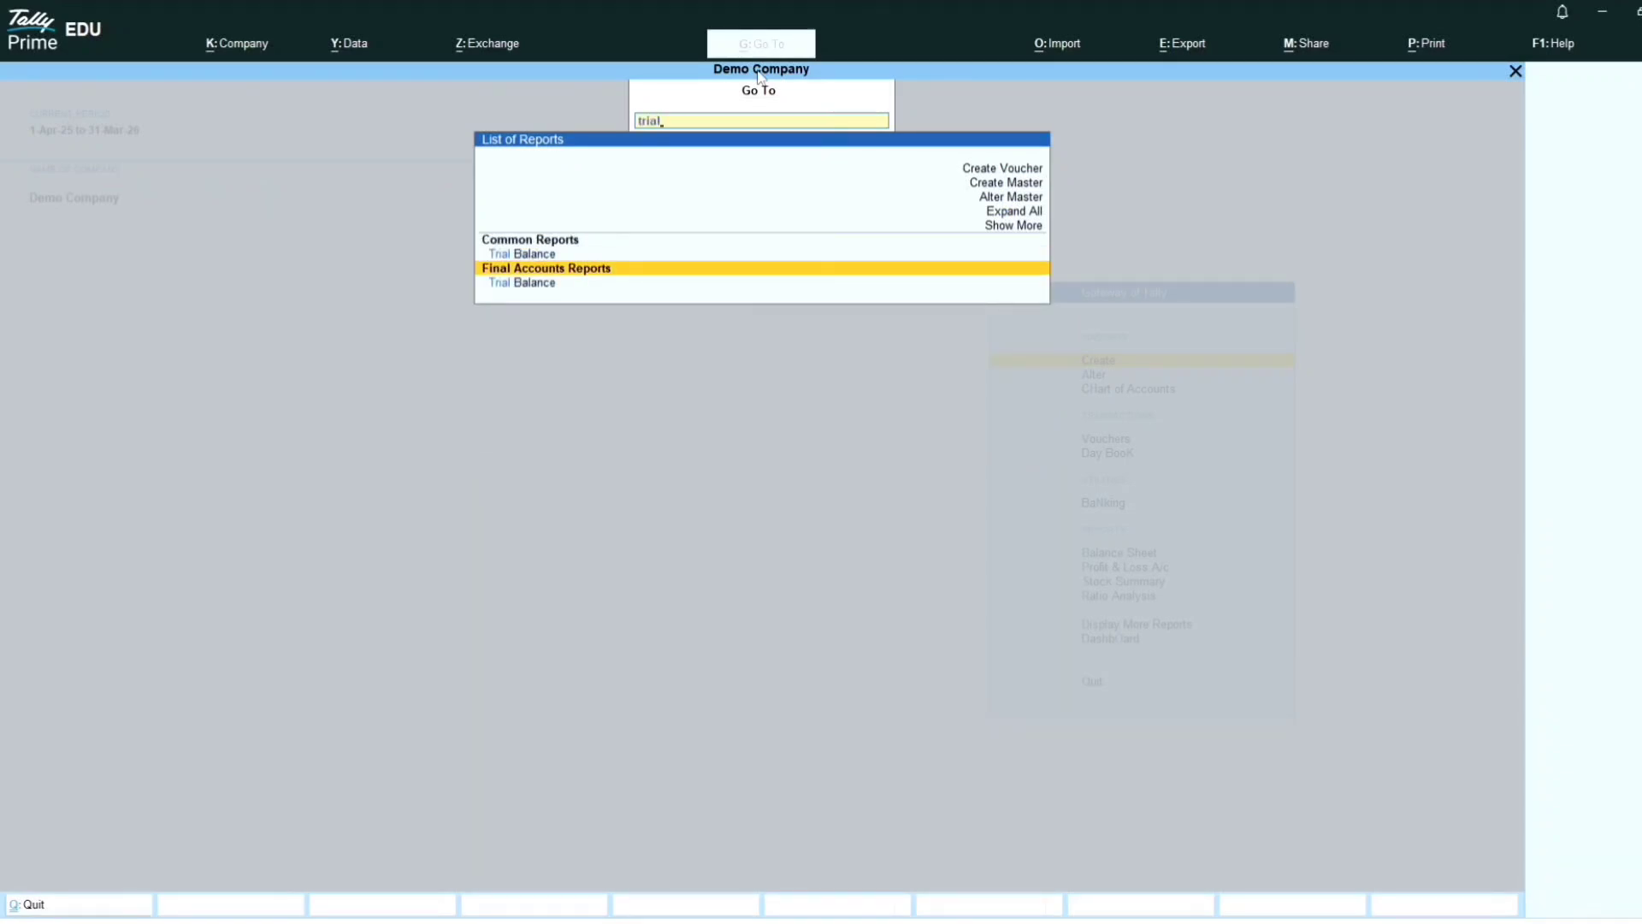
Step: Replace the Go To search term with "stock" and look over the matching reports
key("BackSpace")
key("BackSpace")
key("BackSpace")
key("BackSpace")
key("BackSpace")
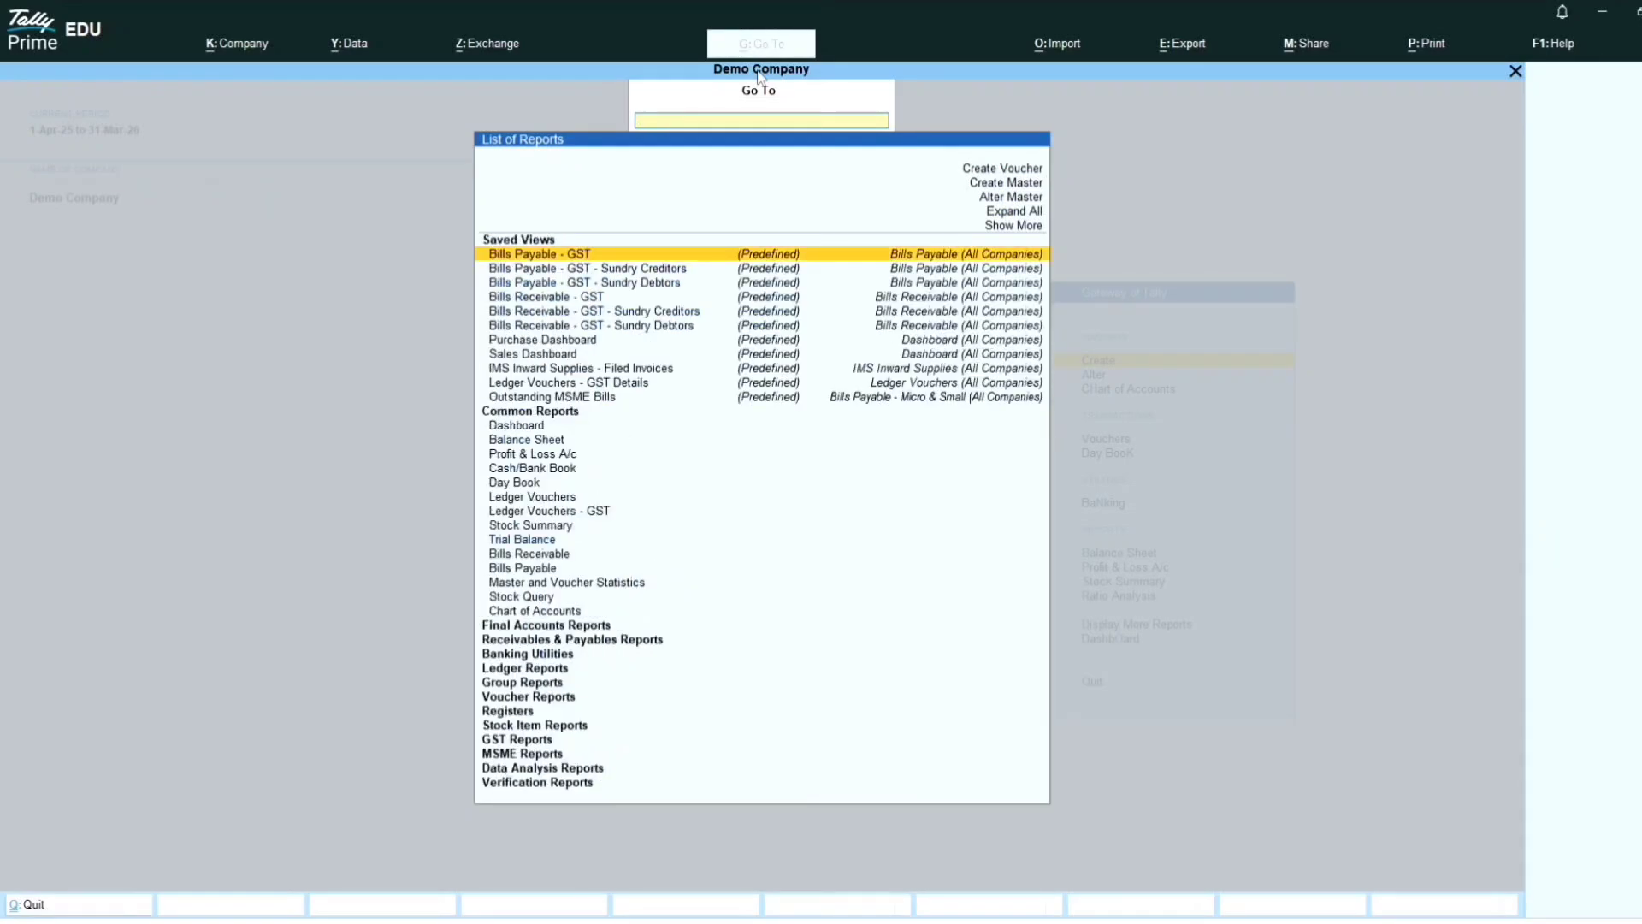
type("stock")
key("Down")
key("Down")
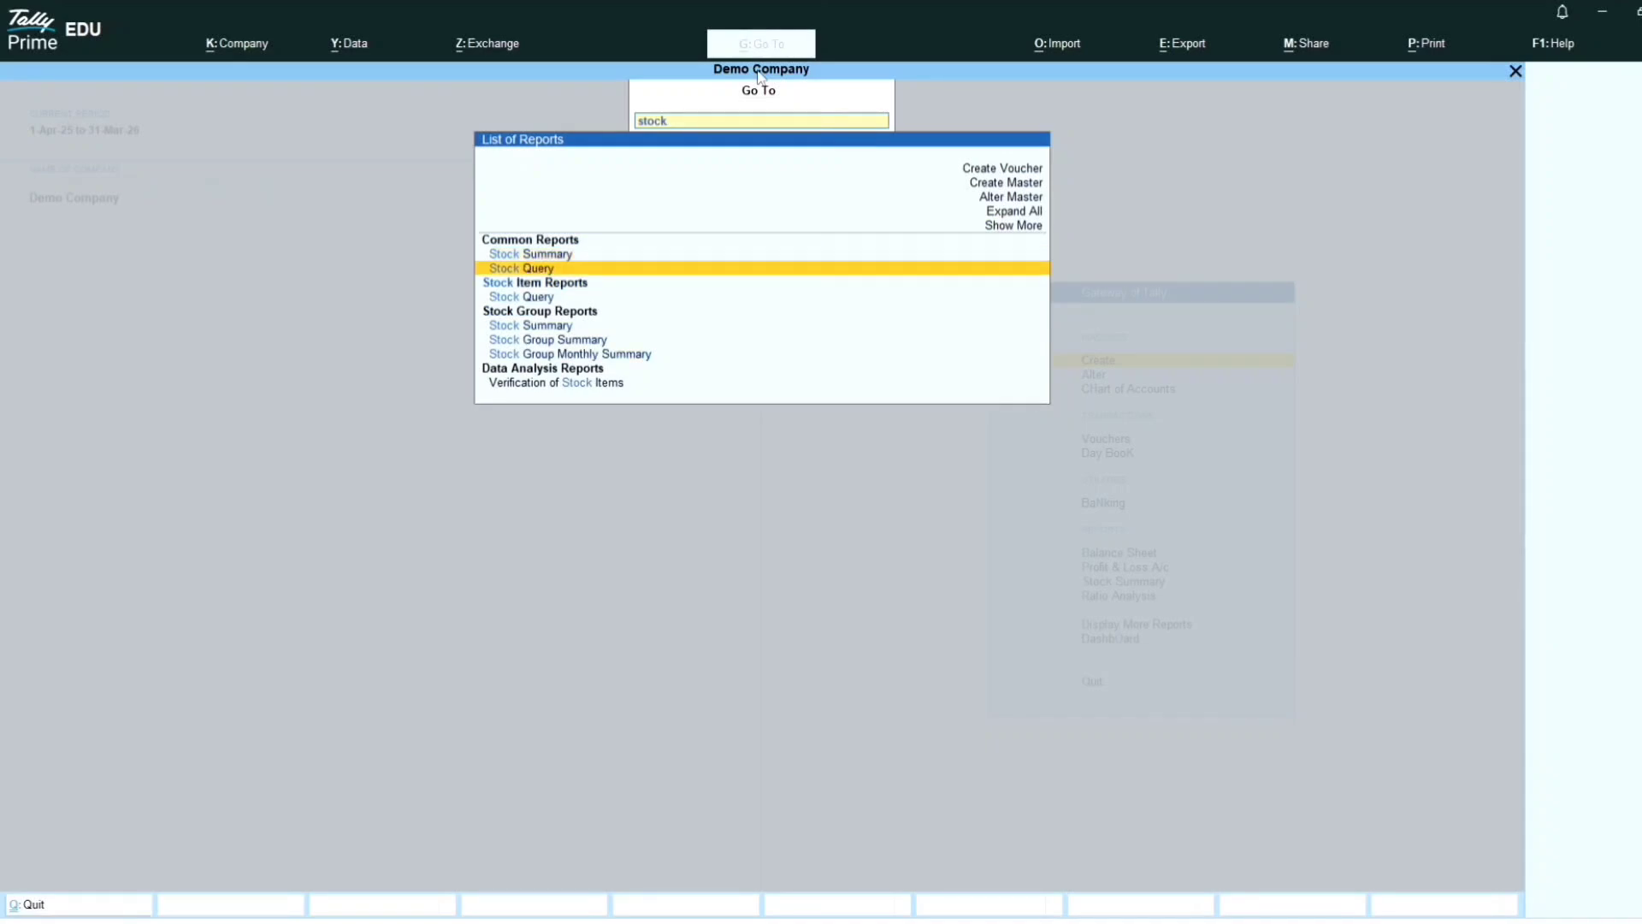
key("Down")
key("Down")
Step: Replace the Go To search term with "gstr" and look over the matching GST reports
key("BackSpace")
key("BackSpace")
key("BackSpace")
key("BackSpace")
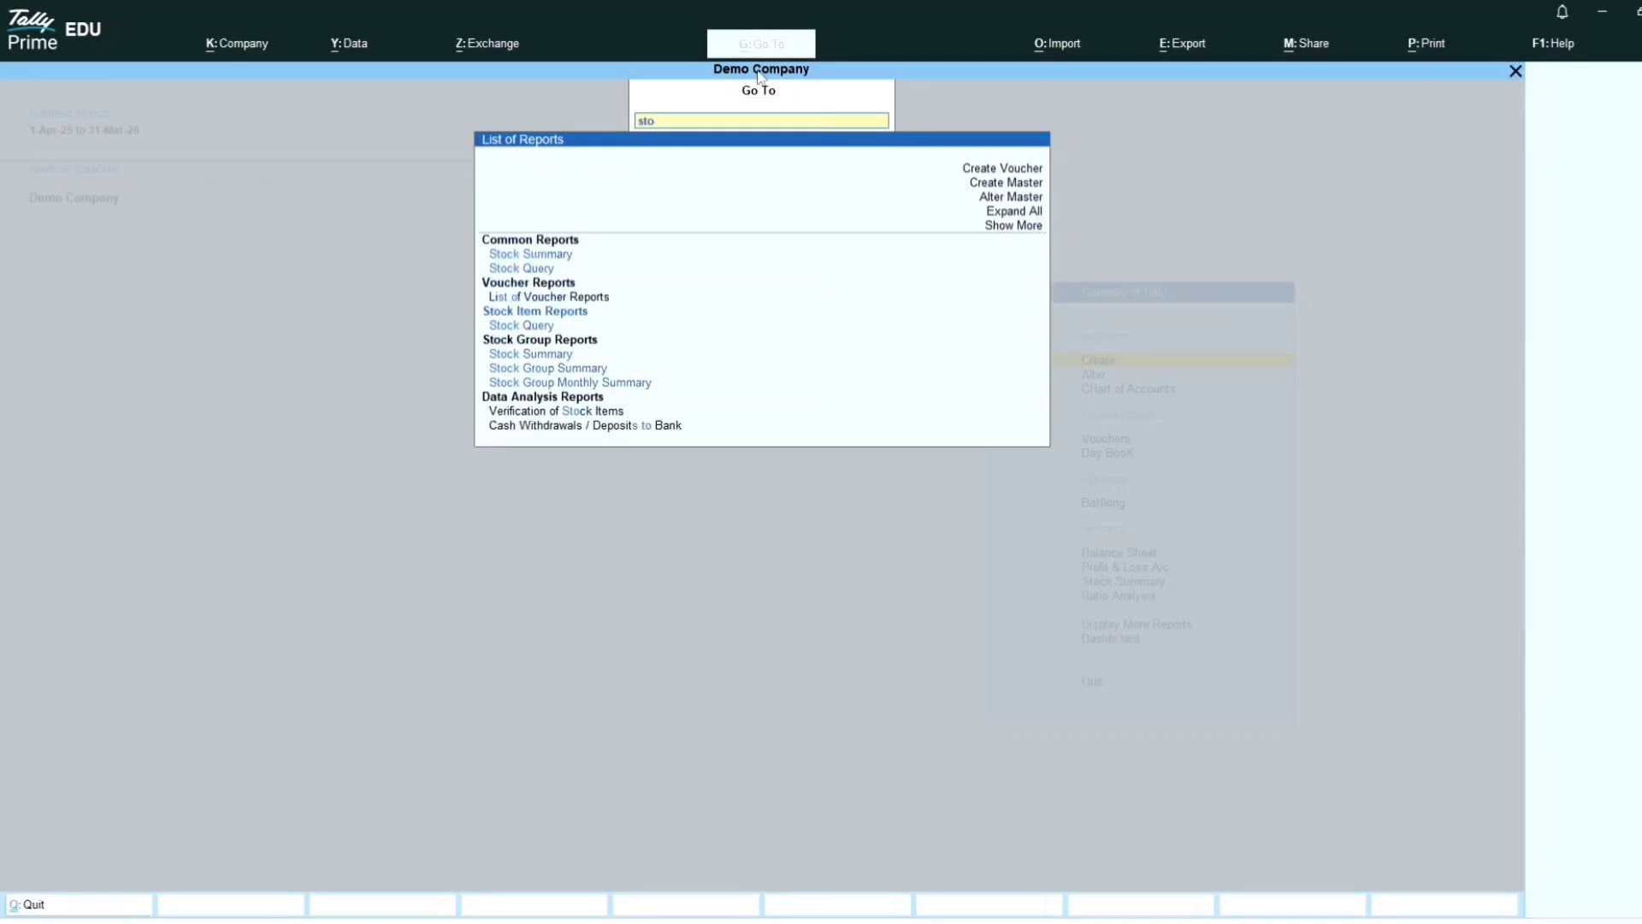
key("BackSpace")
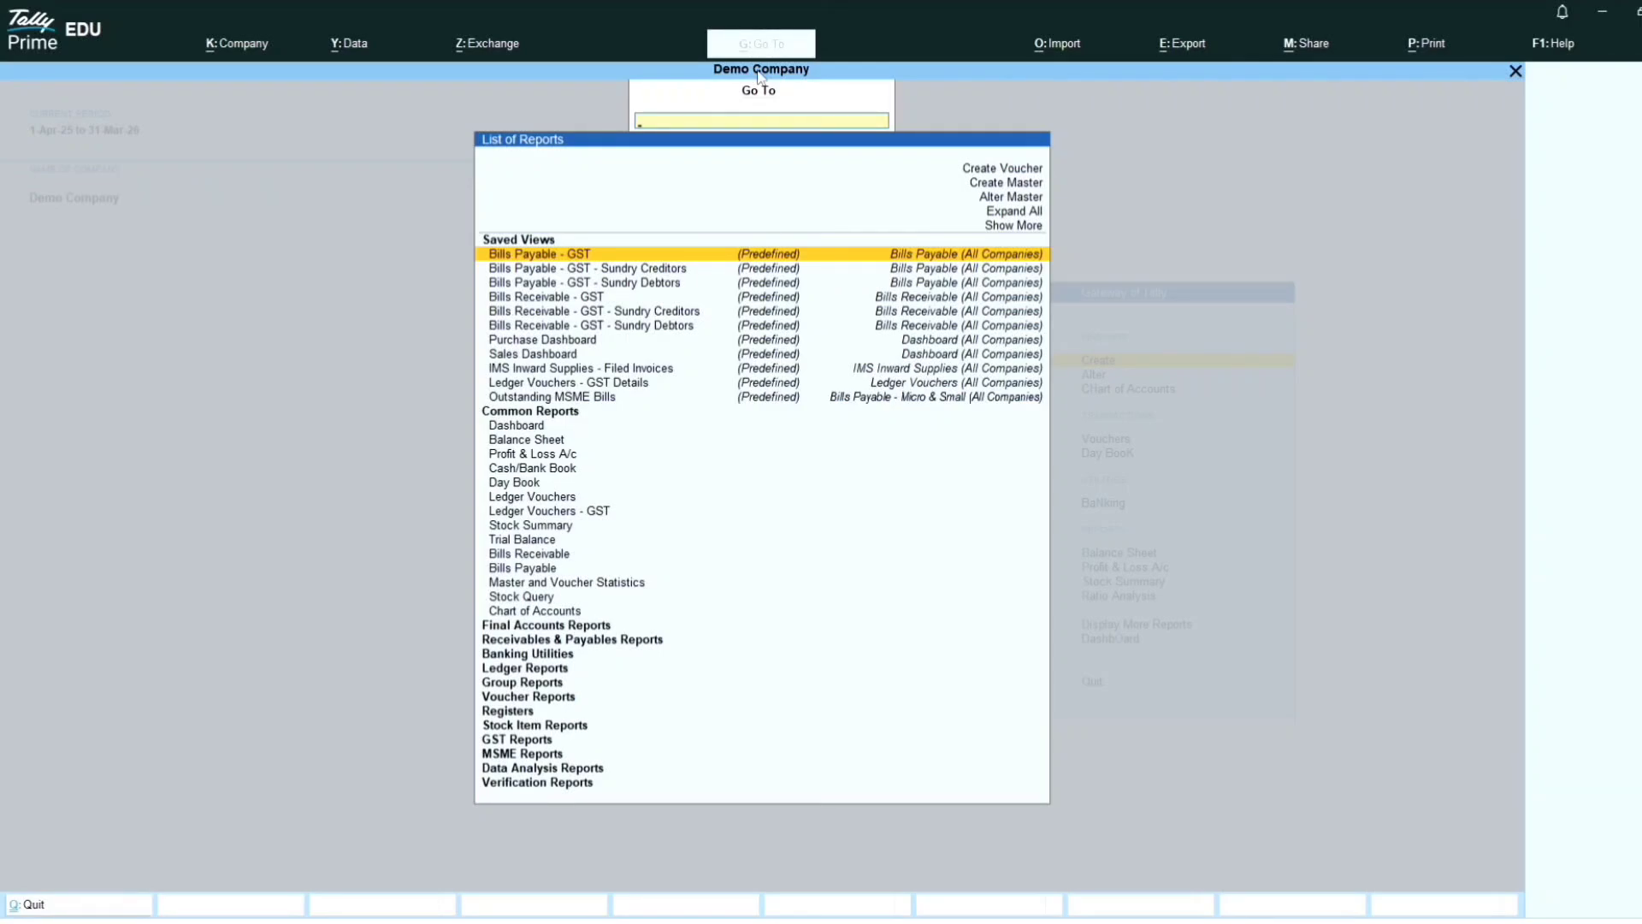
type("gstr")
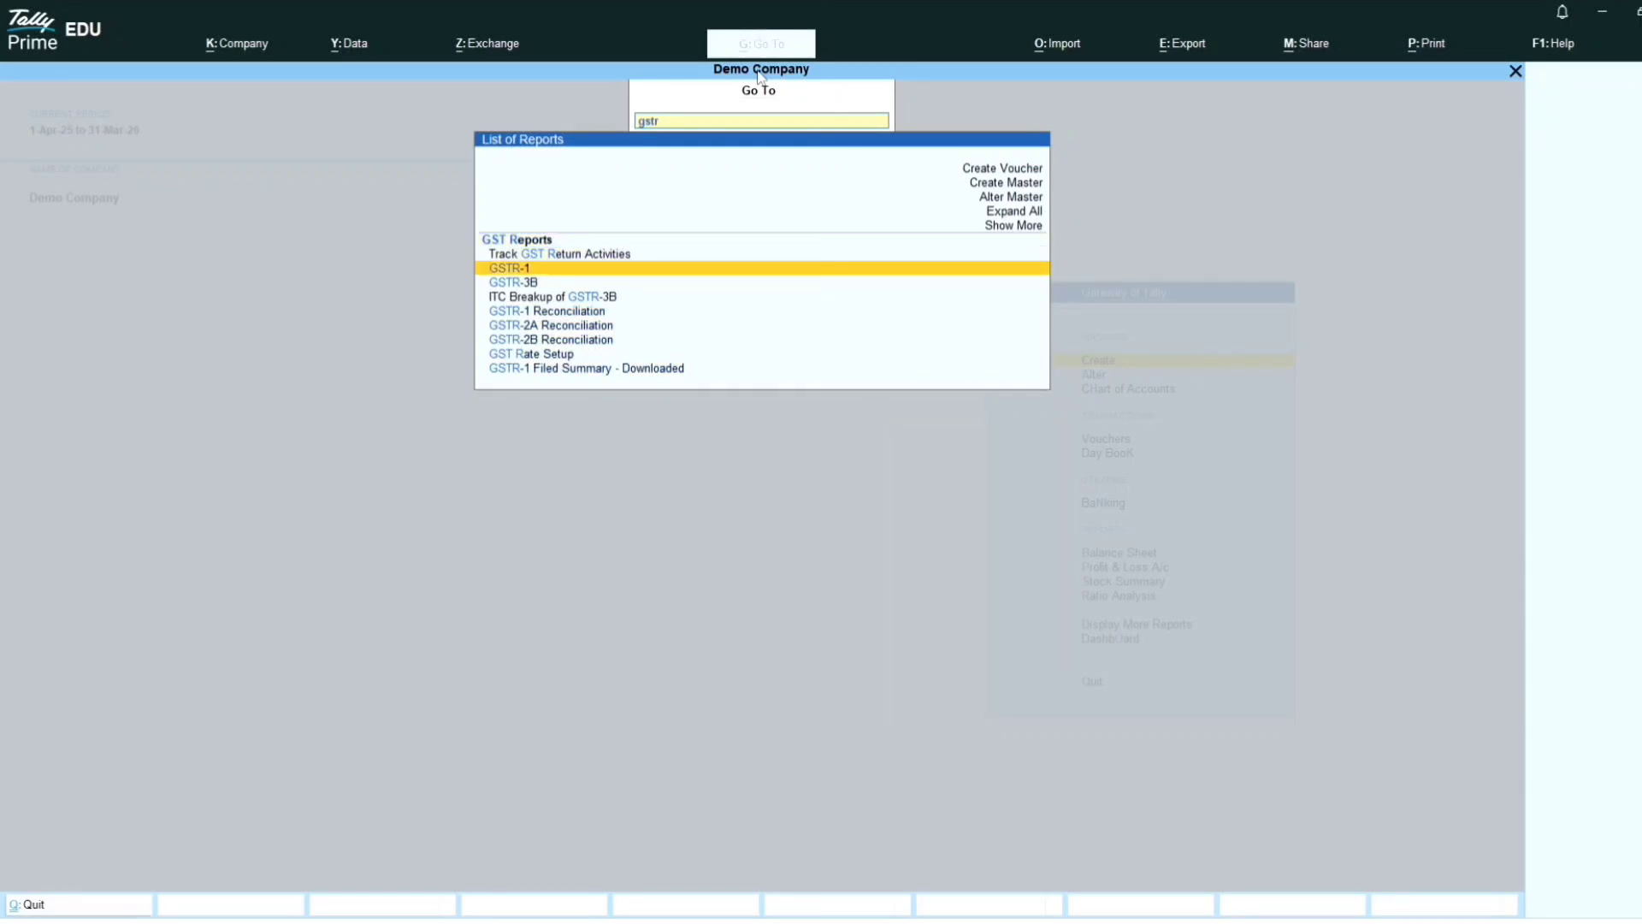
key("Down")
key("Down")
key("Down")
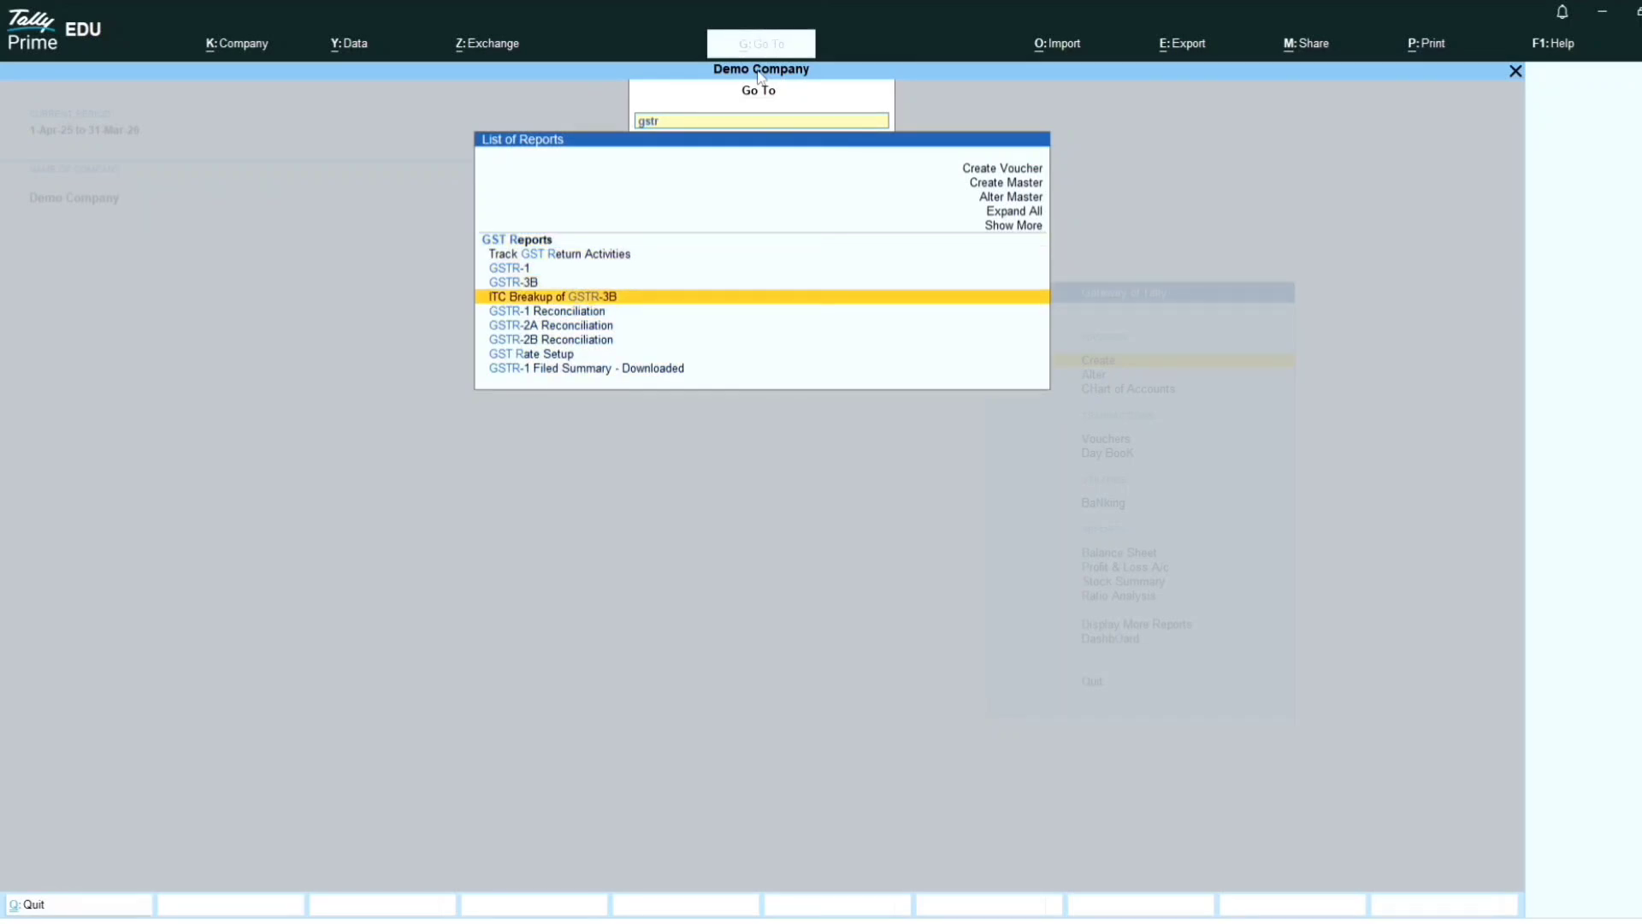
key("Down")
key("Down")
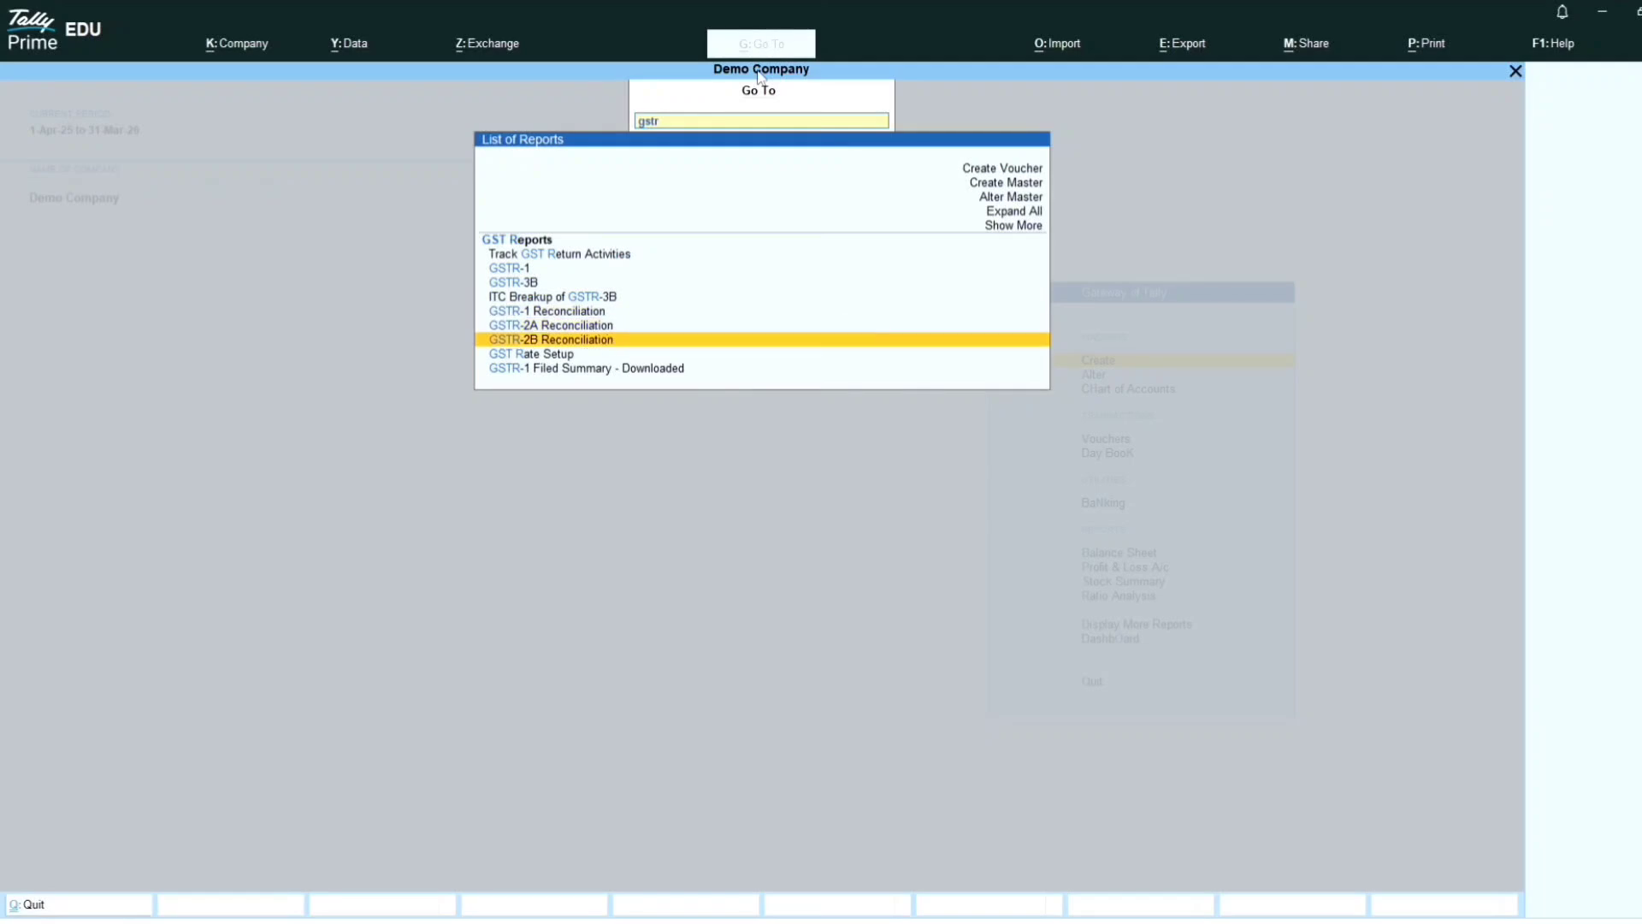
Step: Open the GSTR-1 report from the search matches, look through its rows, and close it
key("Home")
key("Down")
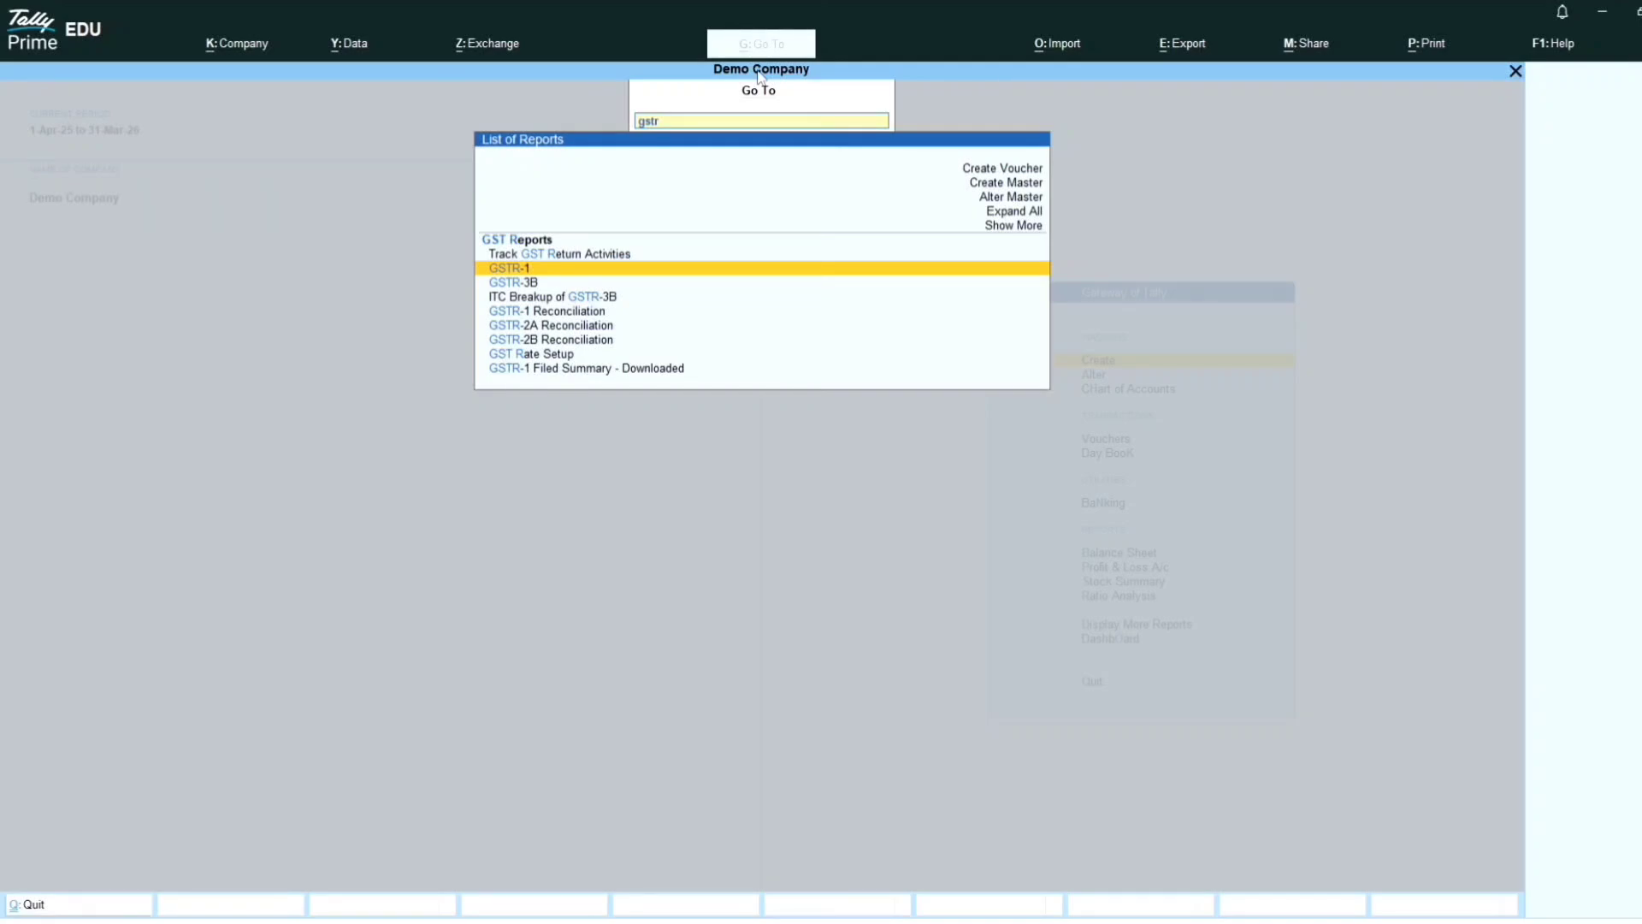
key("Return")
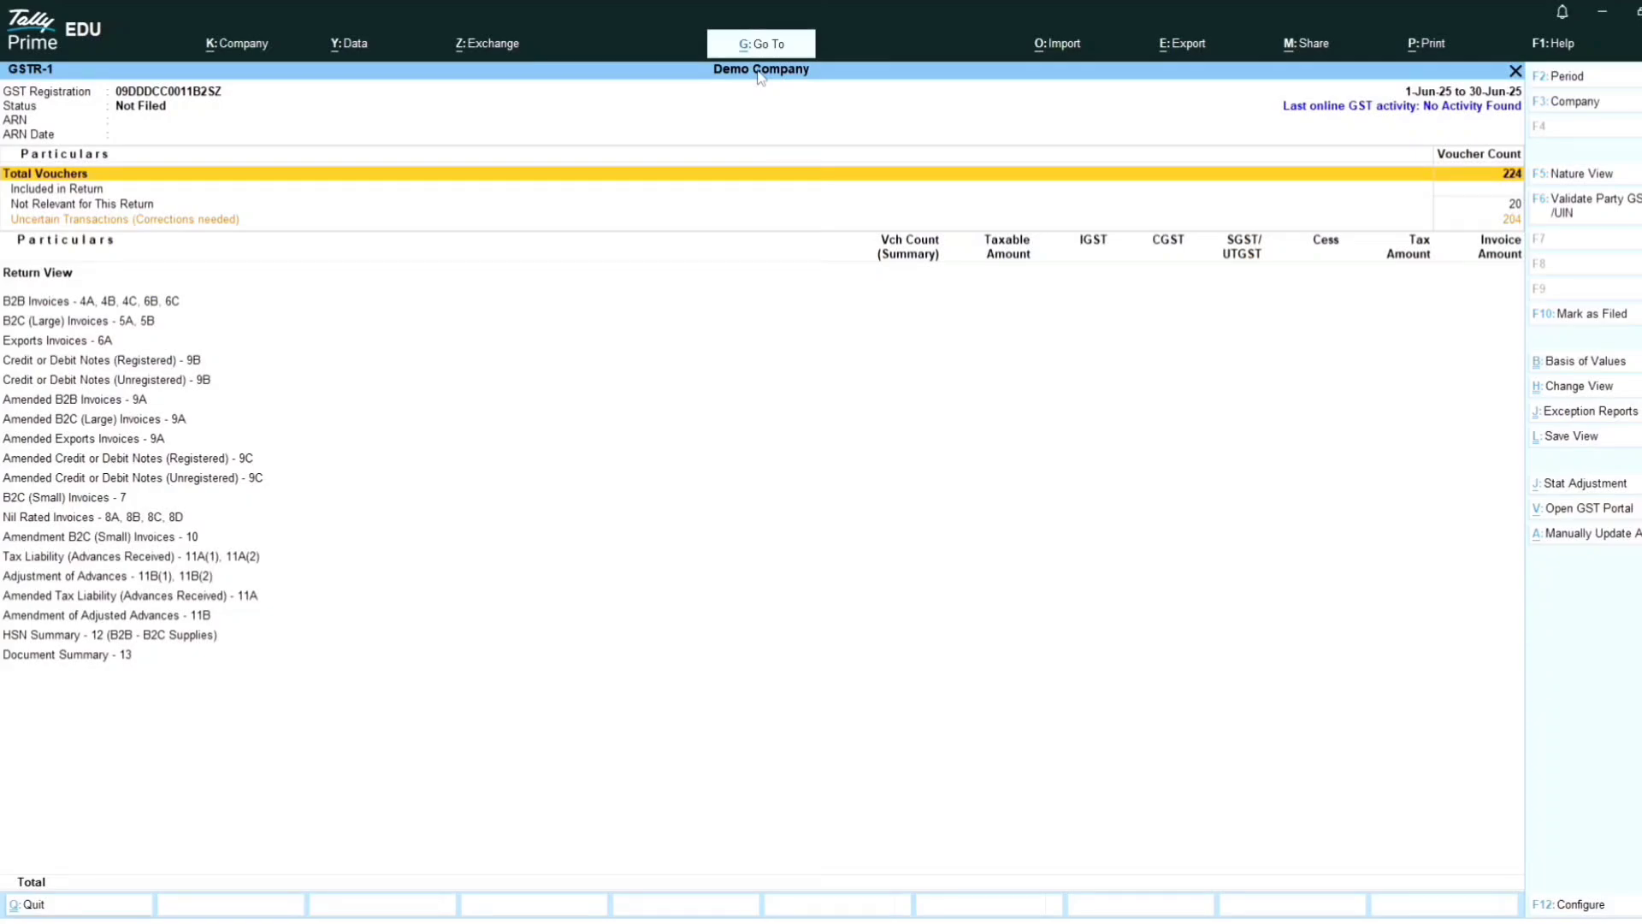
key("Down")
key("Down")
key("Up")
key("Down")
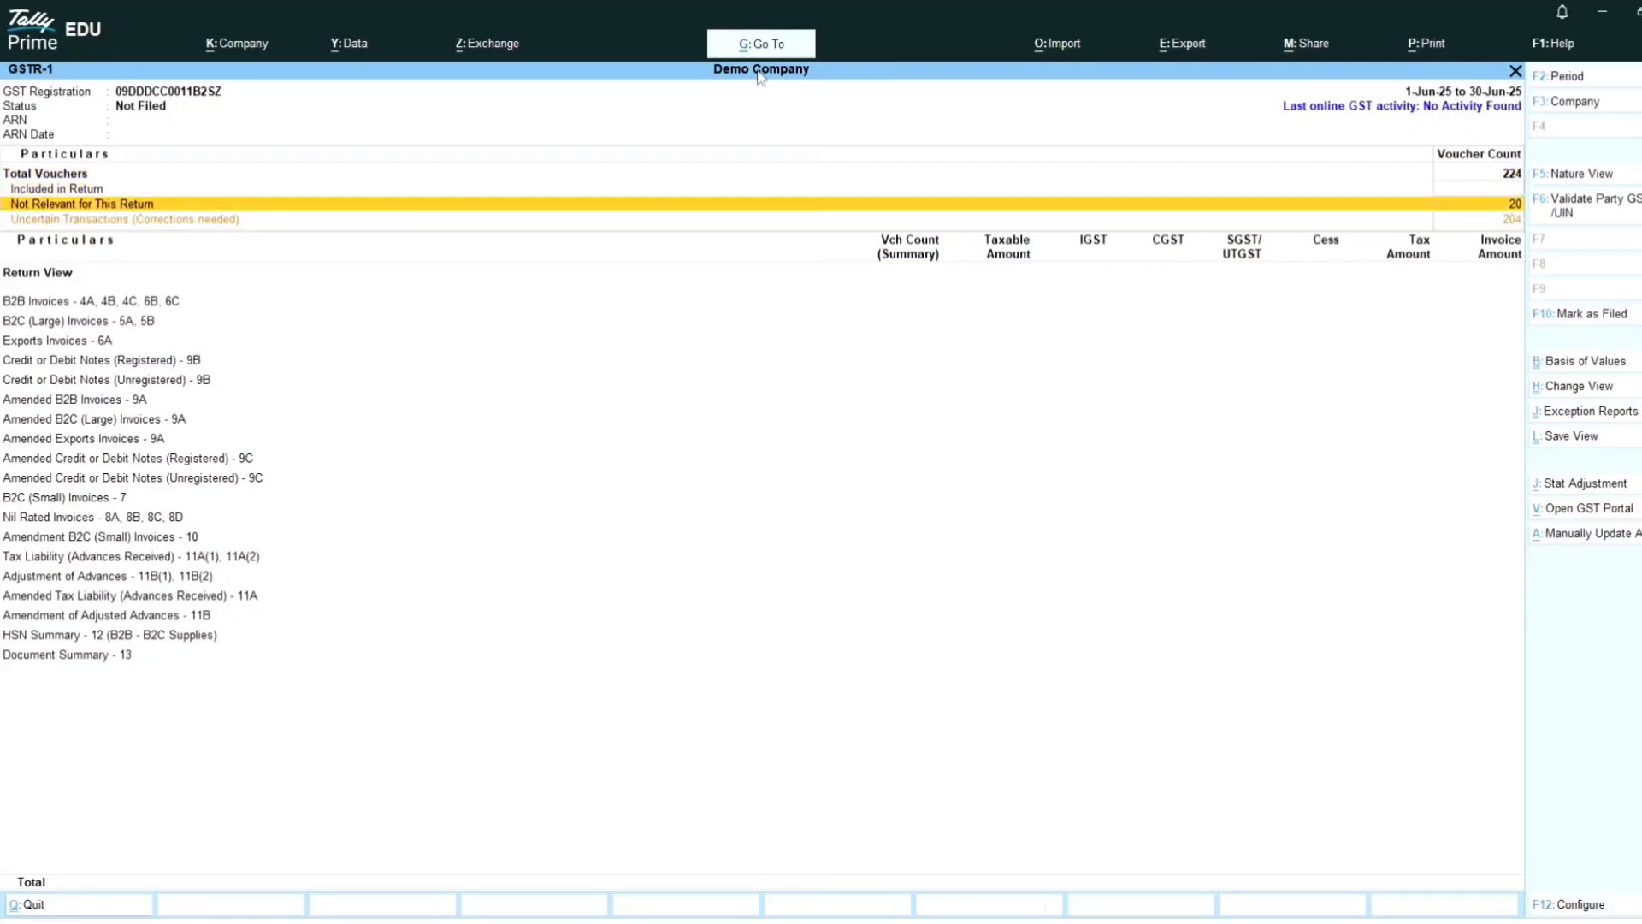
key("Down")
key("Down")
key("Down")
key("Down")
key("Down")
key("Down")
key("Down")
key("Escape")
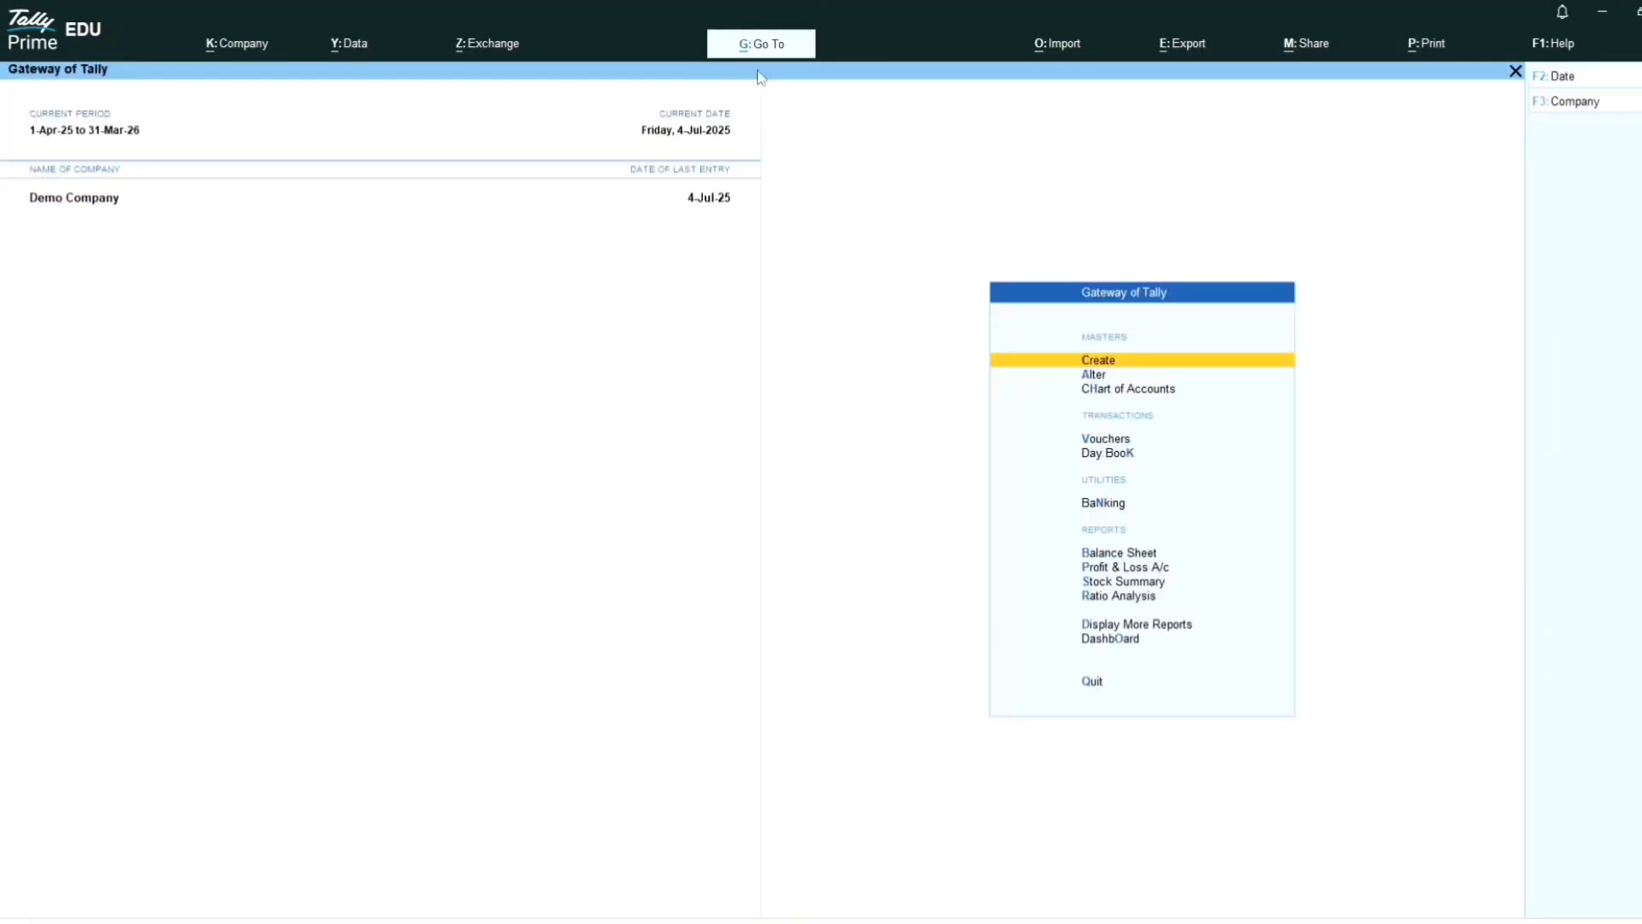
Step: View the GST Reports list under Display More Reports and Statutory Reports, and return to the Gateway of Tally
key("d")
key("u")
key("g")
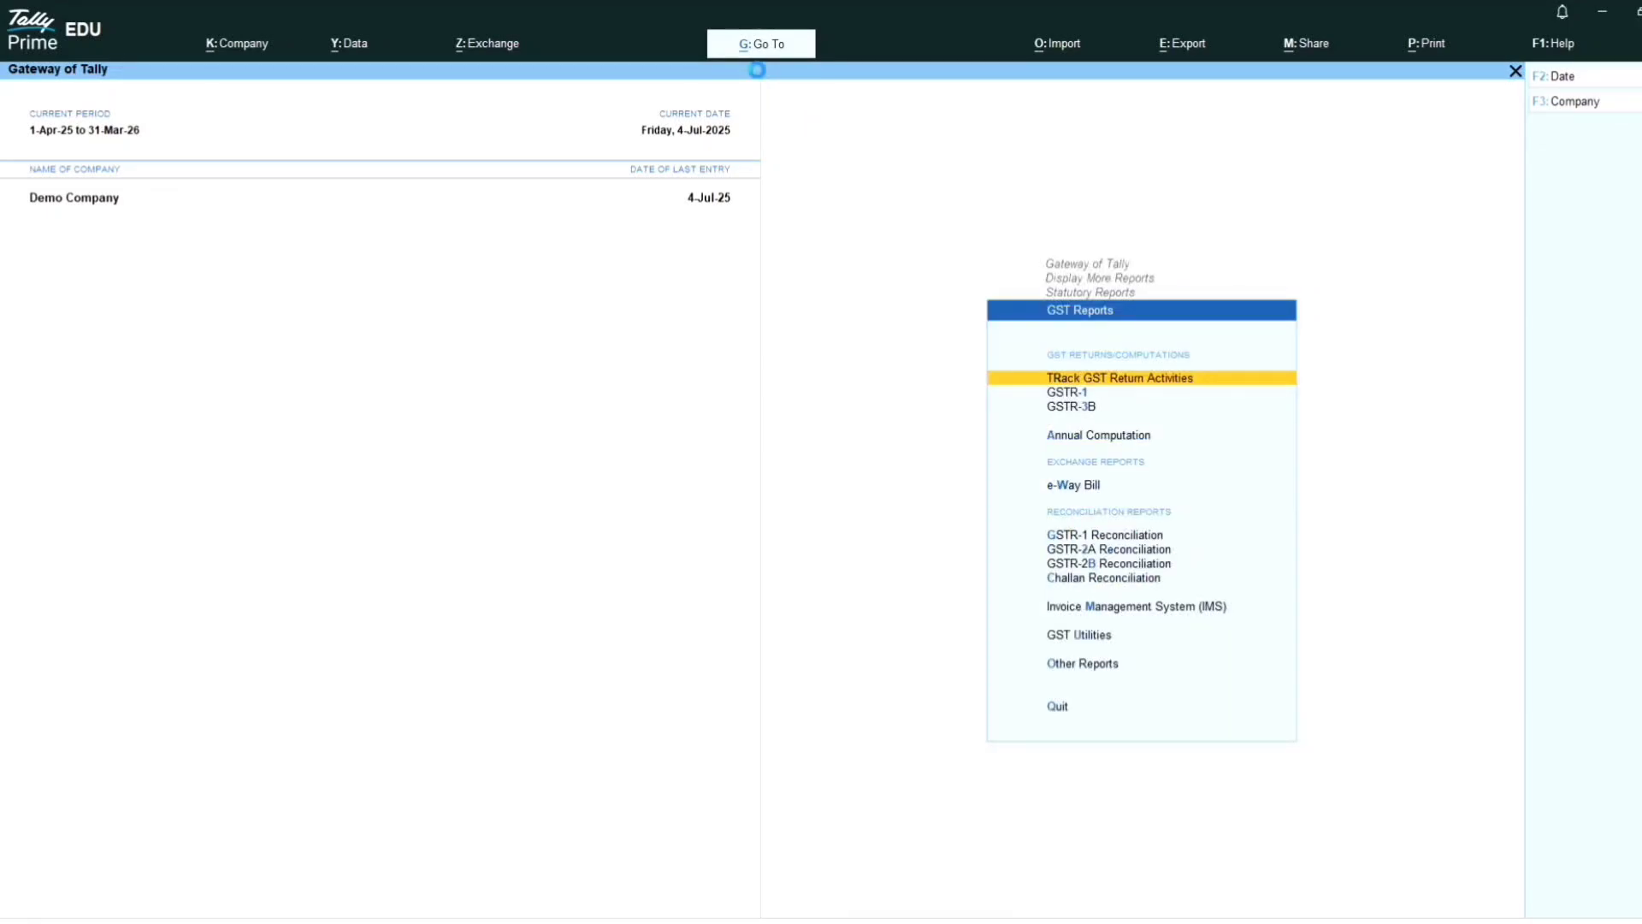
key("Escape")
key("Escape")
key("Escape")
key("Escape")
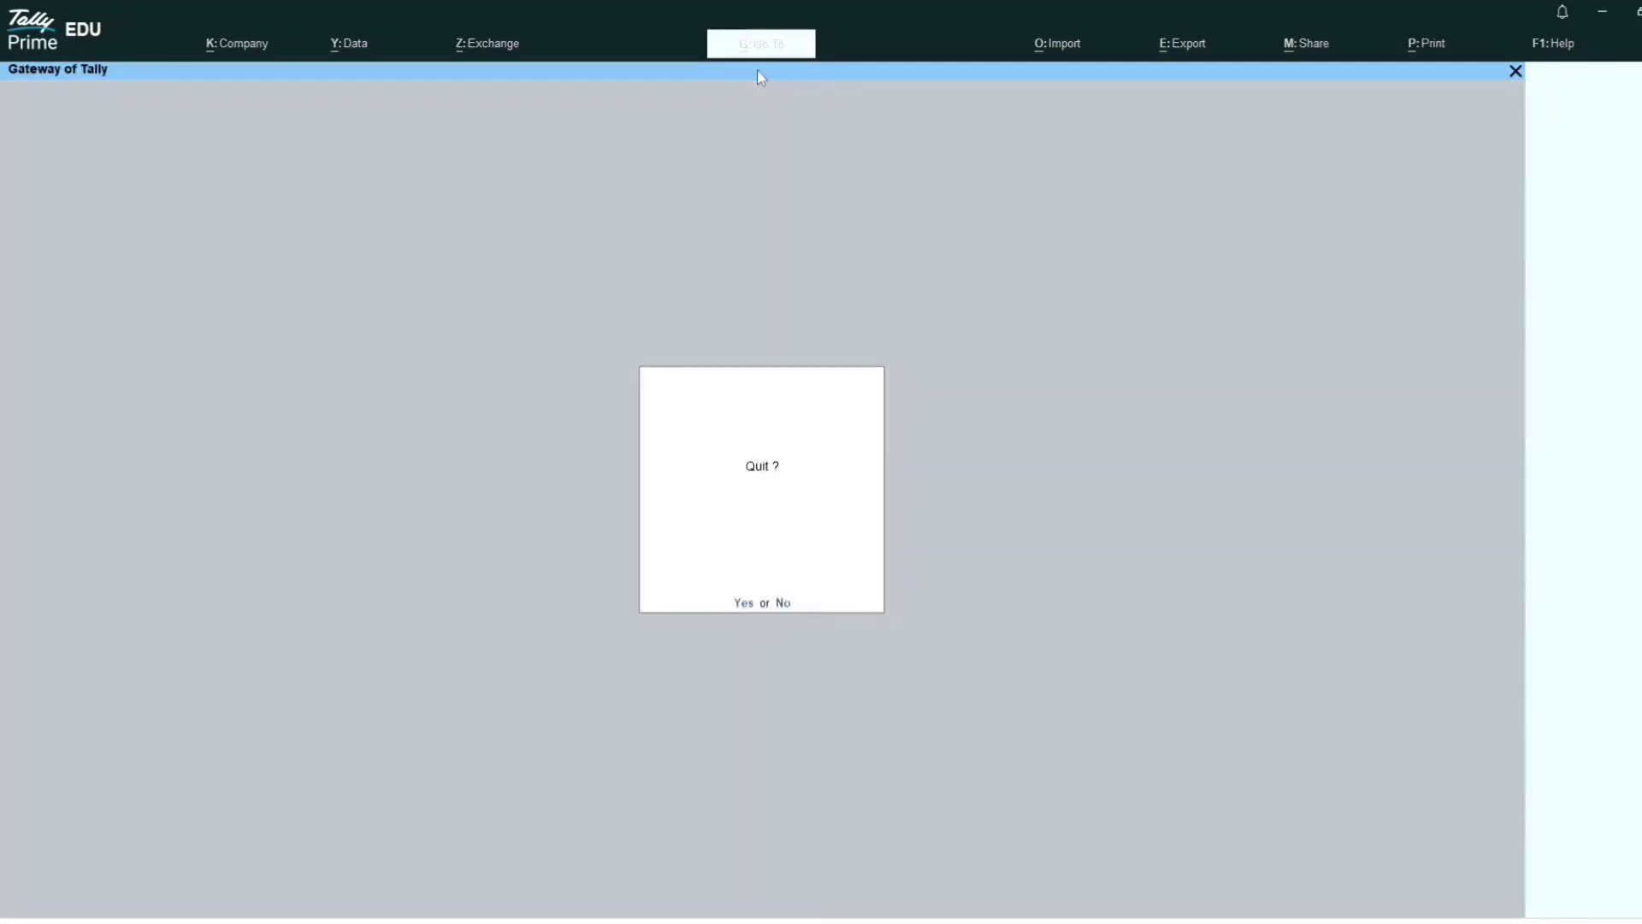
key("Escape")
Step: Search the Go To report list for "Gstr", look over the matches, and close the search
key("alt+g")
type("Gstr")
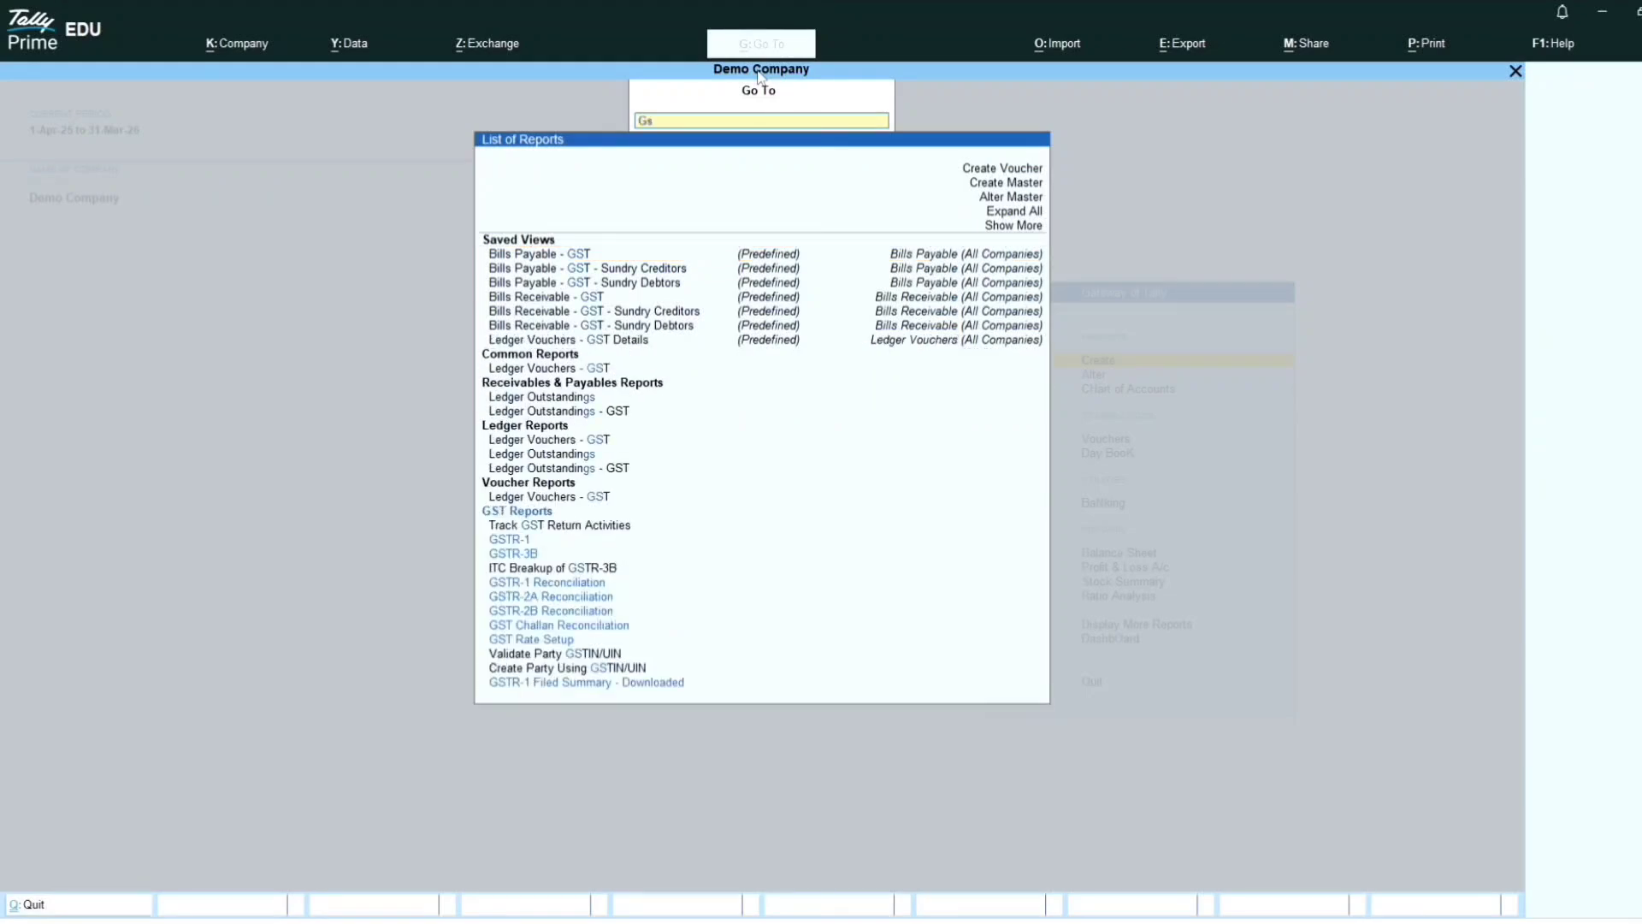
key("Down")
key("Down")
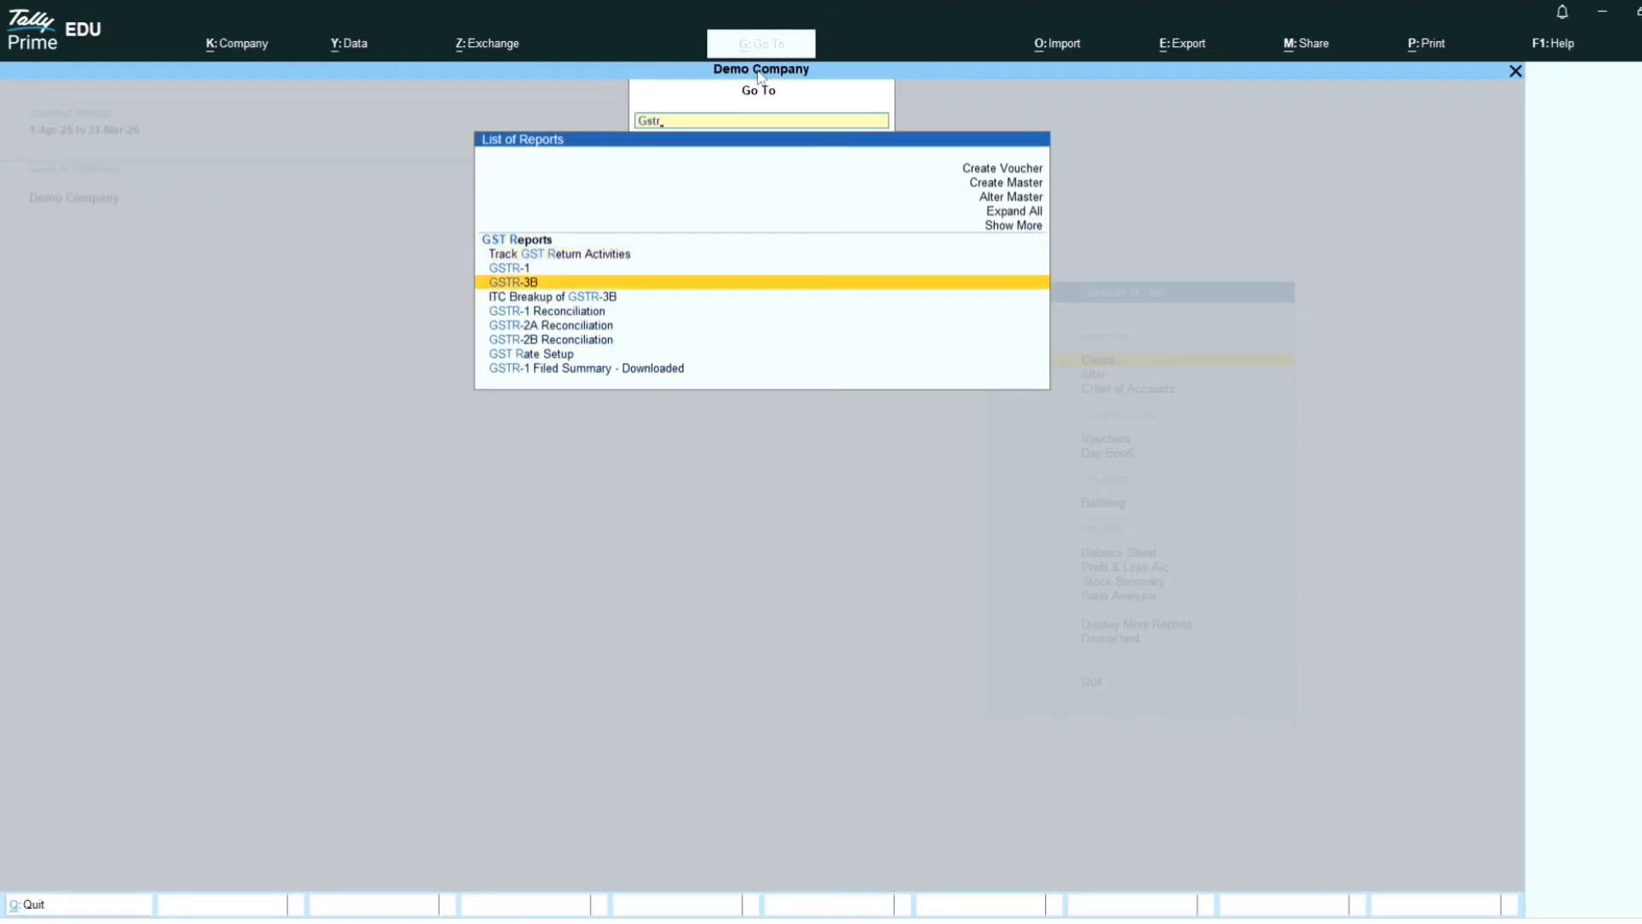
key("BackSpace")
key("BackSpace")
key("BackSpace")
key("BackSpace")
key("Escape")
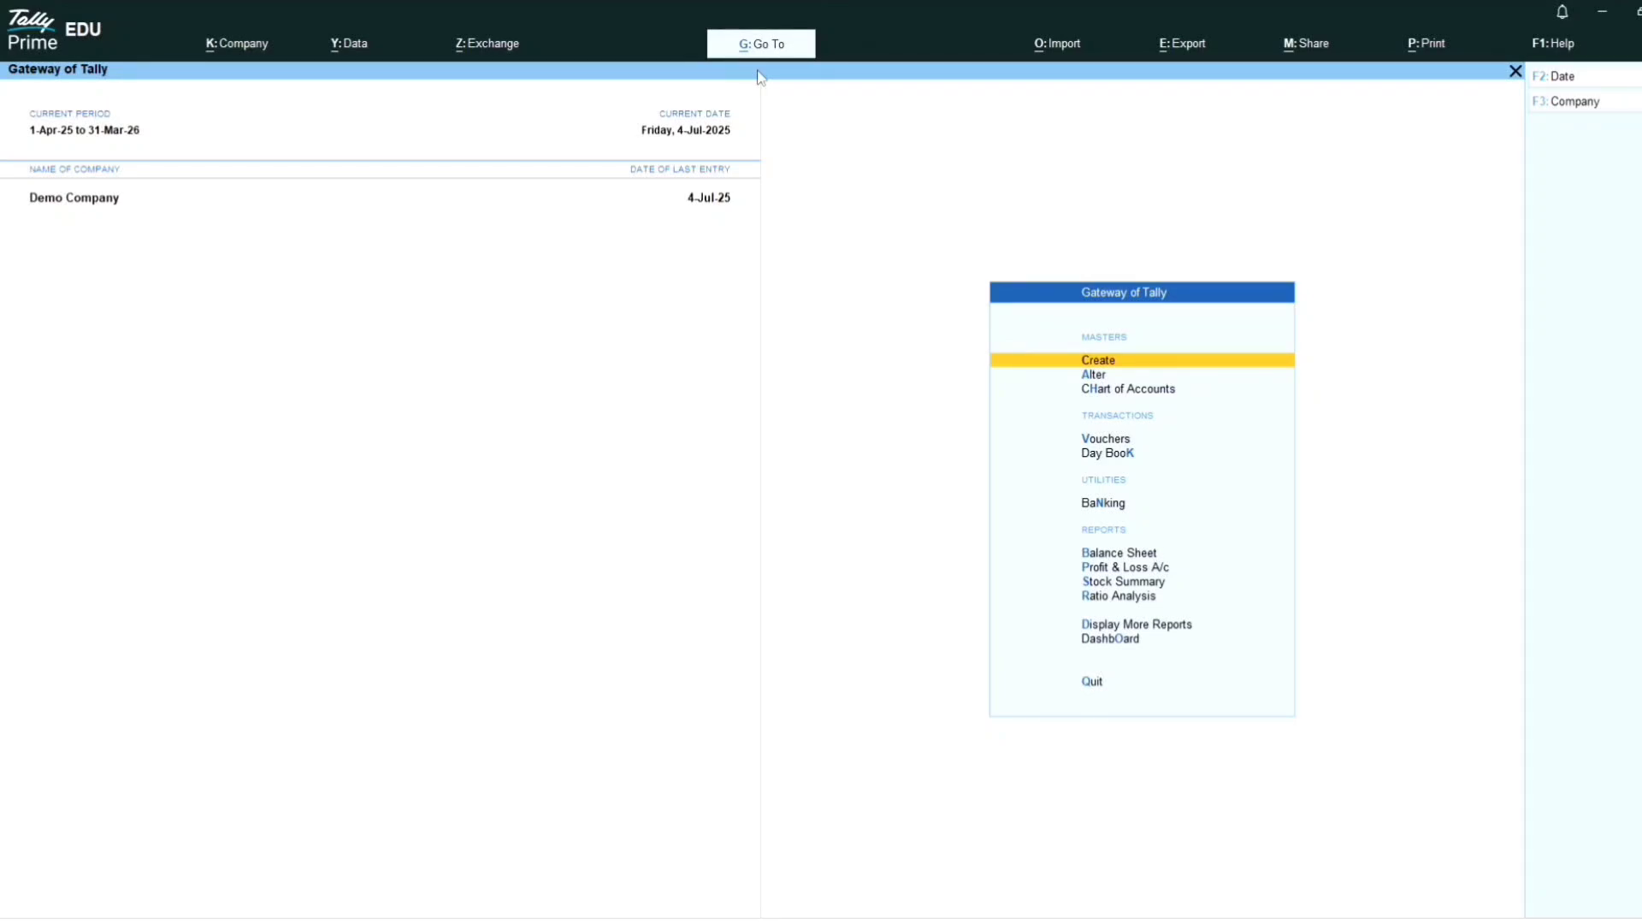
Step: Look through the Gateway of Tally entries and open Display More Reports
key("Down")
key("Down")
key("Down")
key("Down")
key("Down")
key("Down")
key("Down")
key("Down")
key("Down")
key("Down")
key("Down")
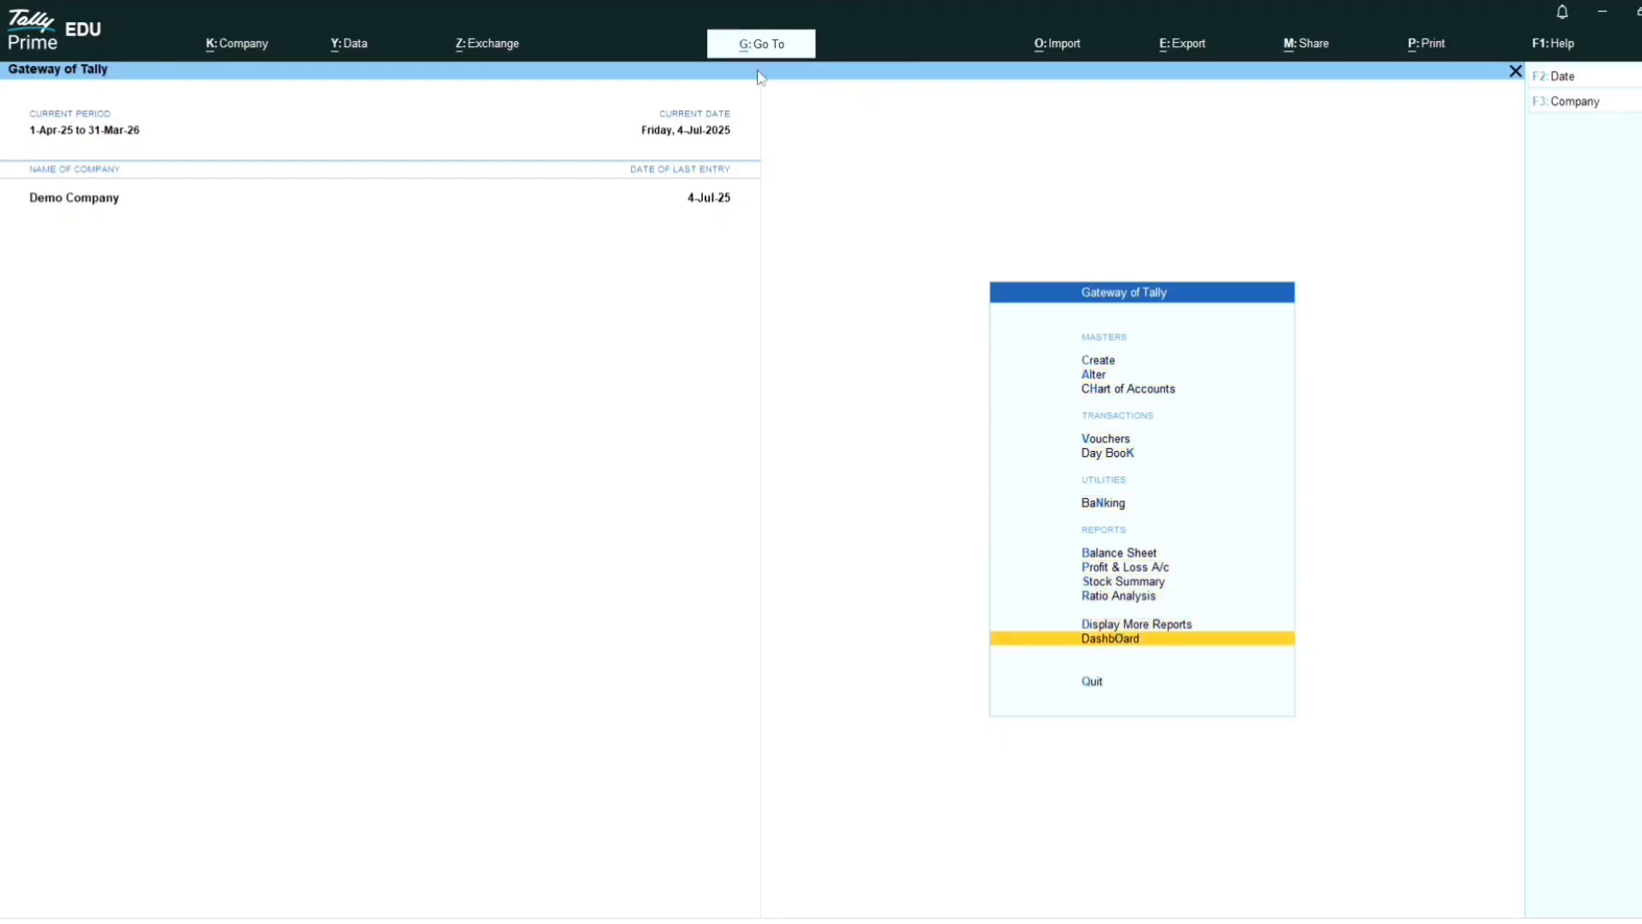
key("Up")
key("Return")
Step: Look through the additional reports and open GST Reports under Statutory Reports
key("Down")
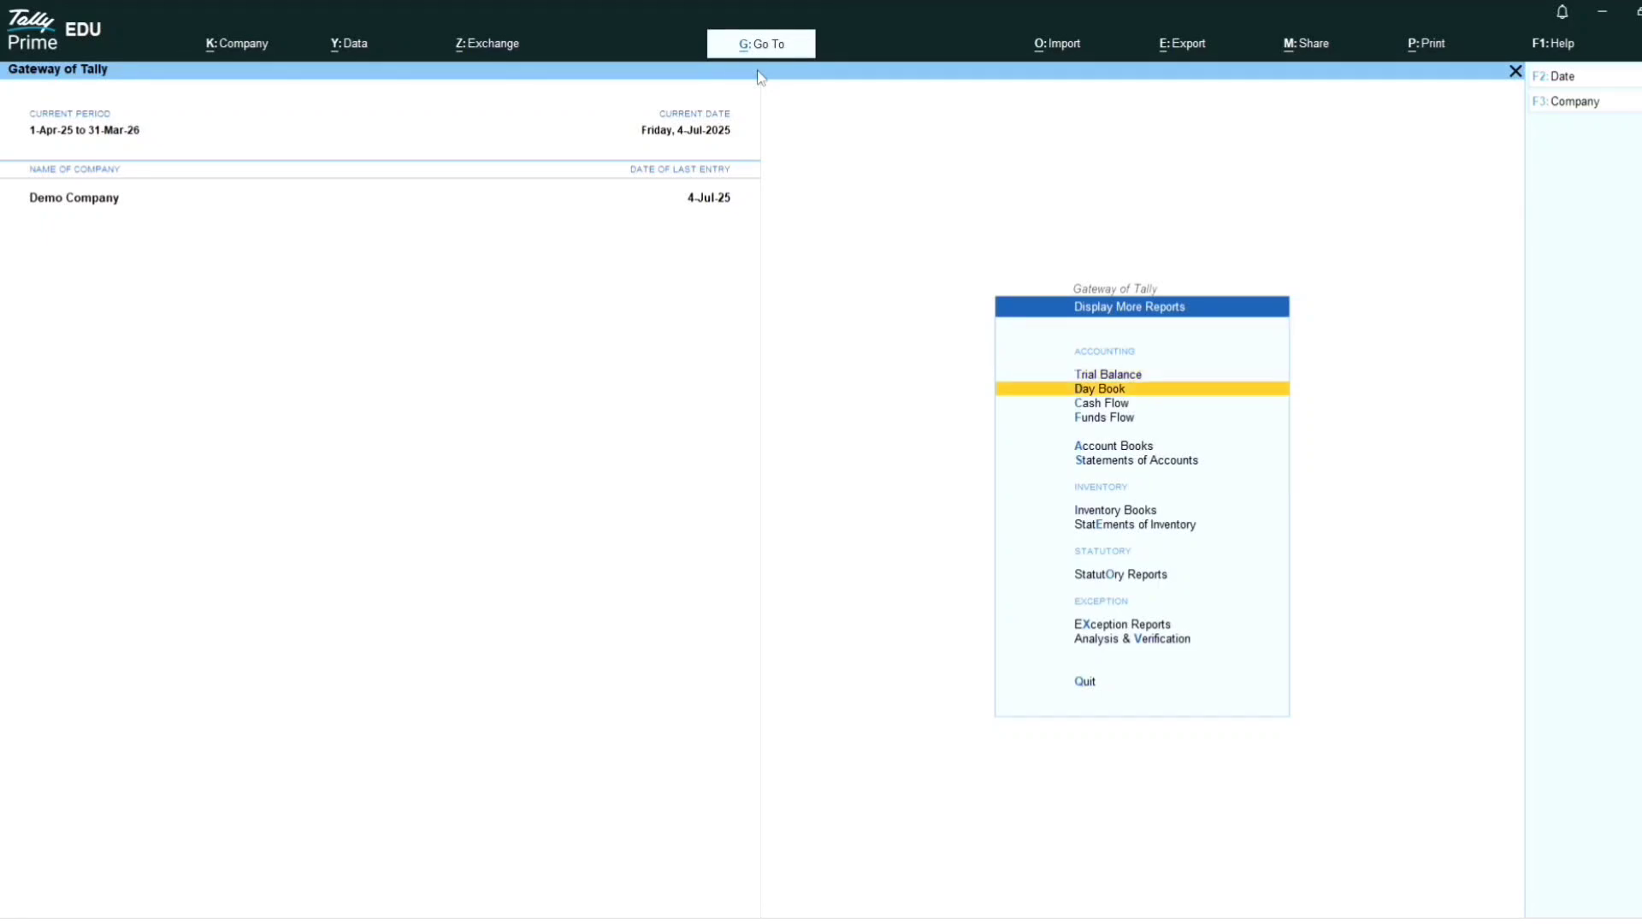
key("Down")
key("Down")
key("Down")
key("Down")
key("Down")
key("Down")
key("Down")
key("Down")
key("Up")
key("Up")
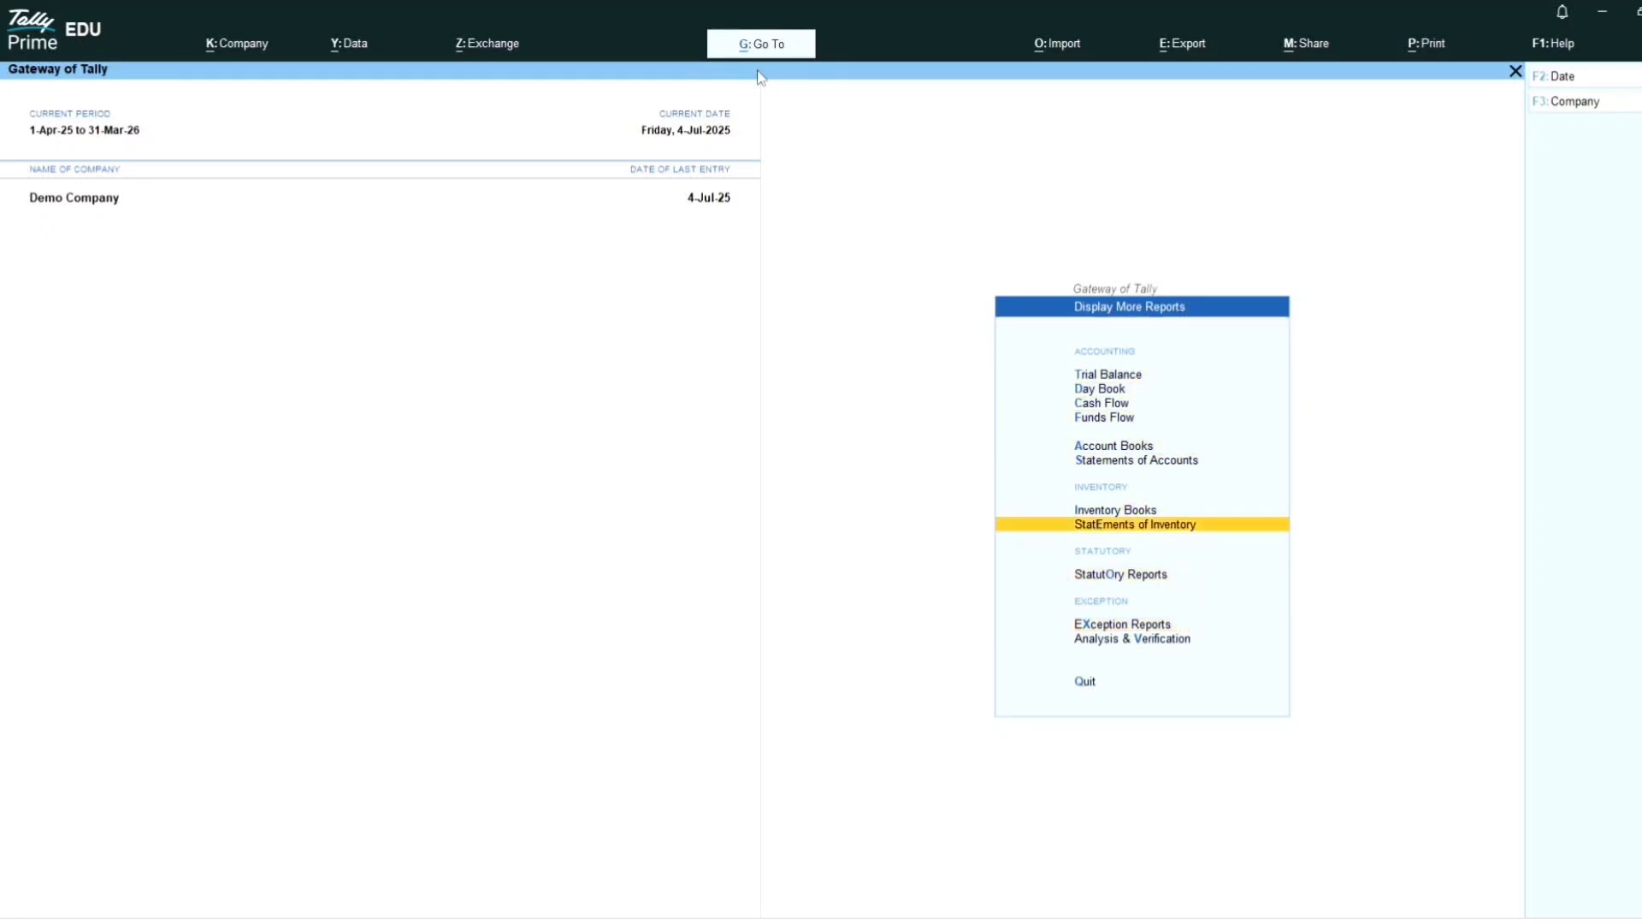
key("Down")
key("Return")
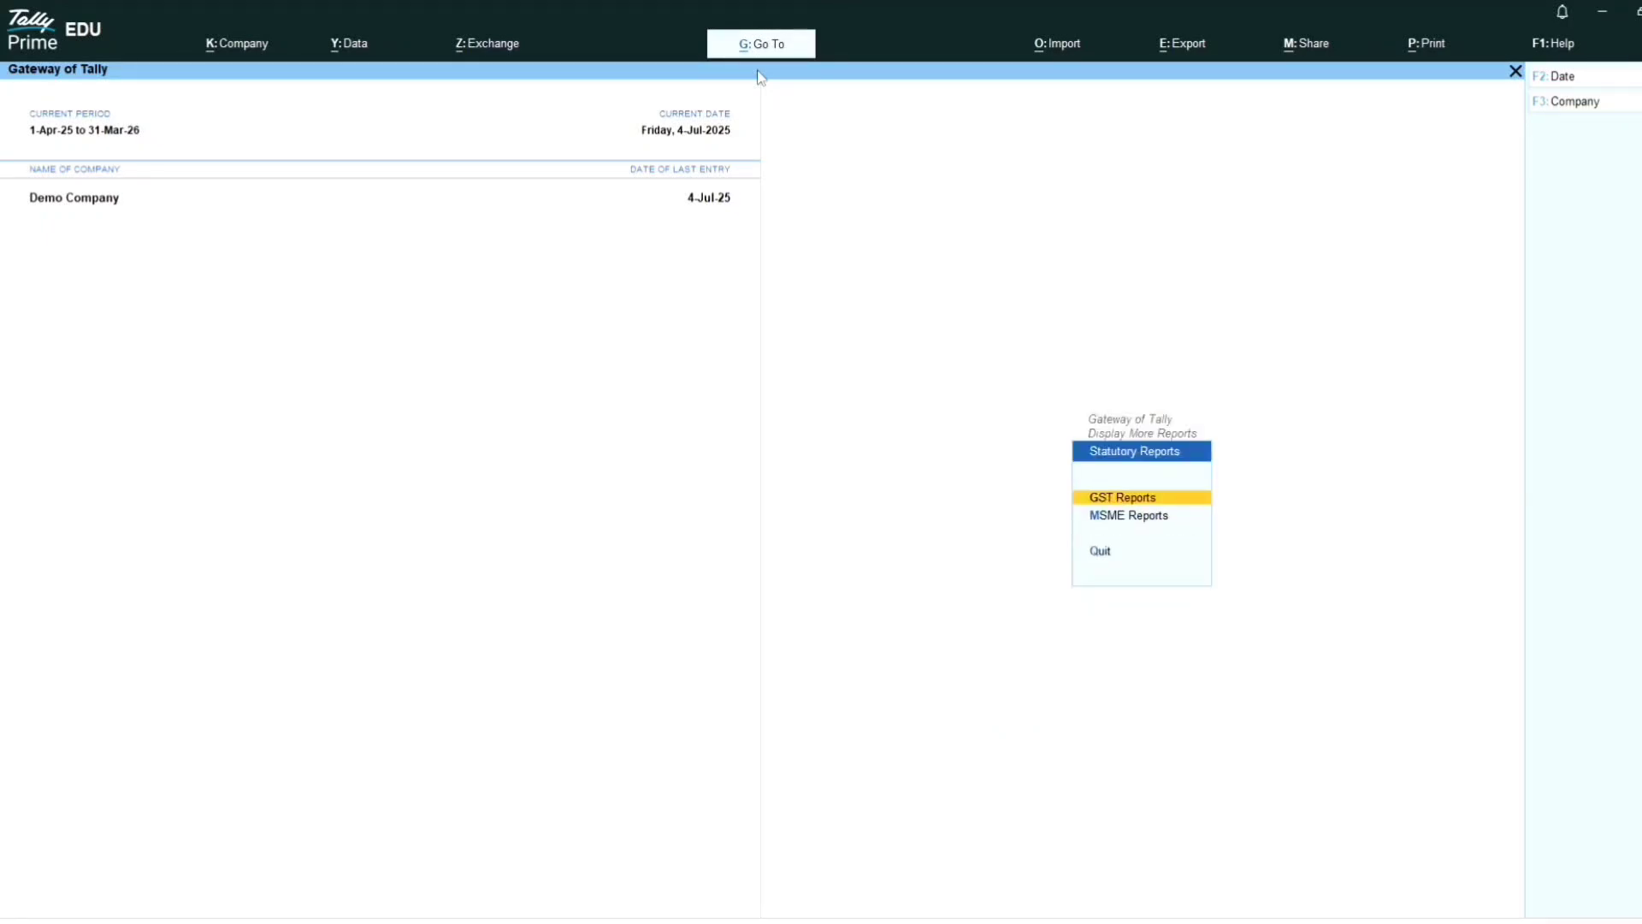
key("Return")
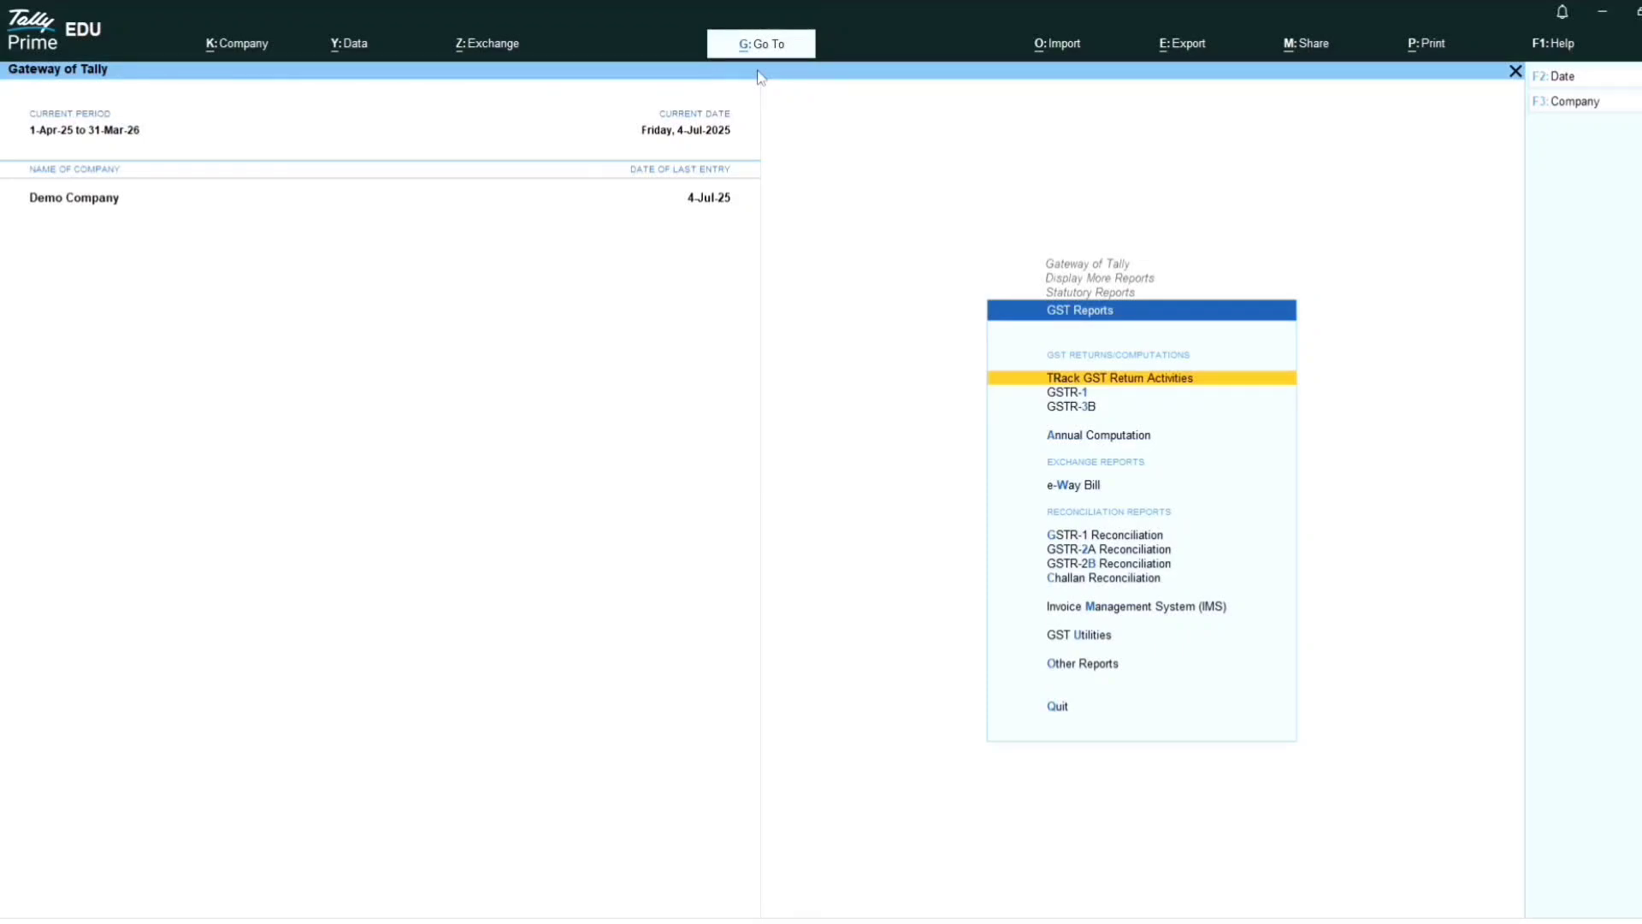
Step: Look over the GST return and GSTR-1, GSTR-2A and GSTR-2B reconciliation entries, and return to the Gateway of Tally
key("Down")
key("Down")
key("Down")
key("Down")
key("Down")
key("Down")
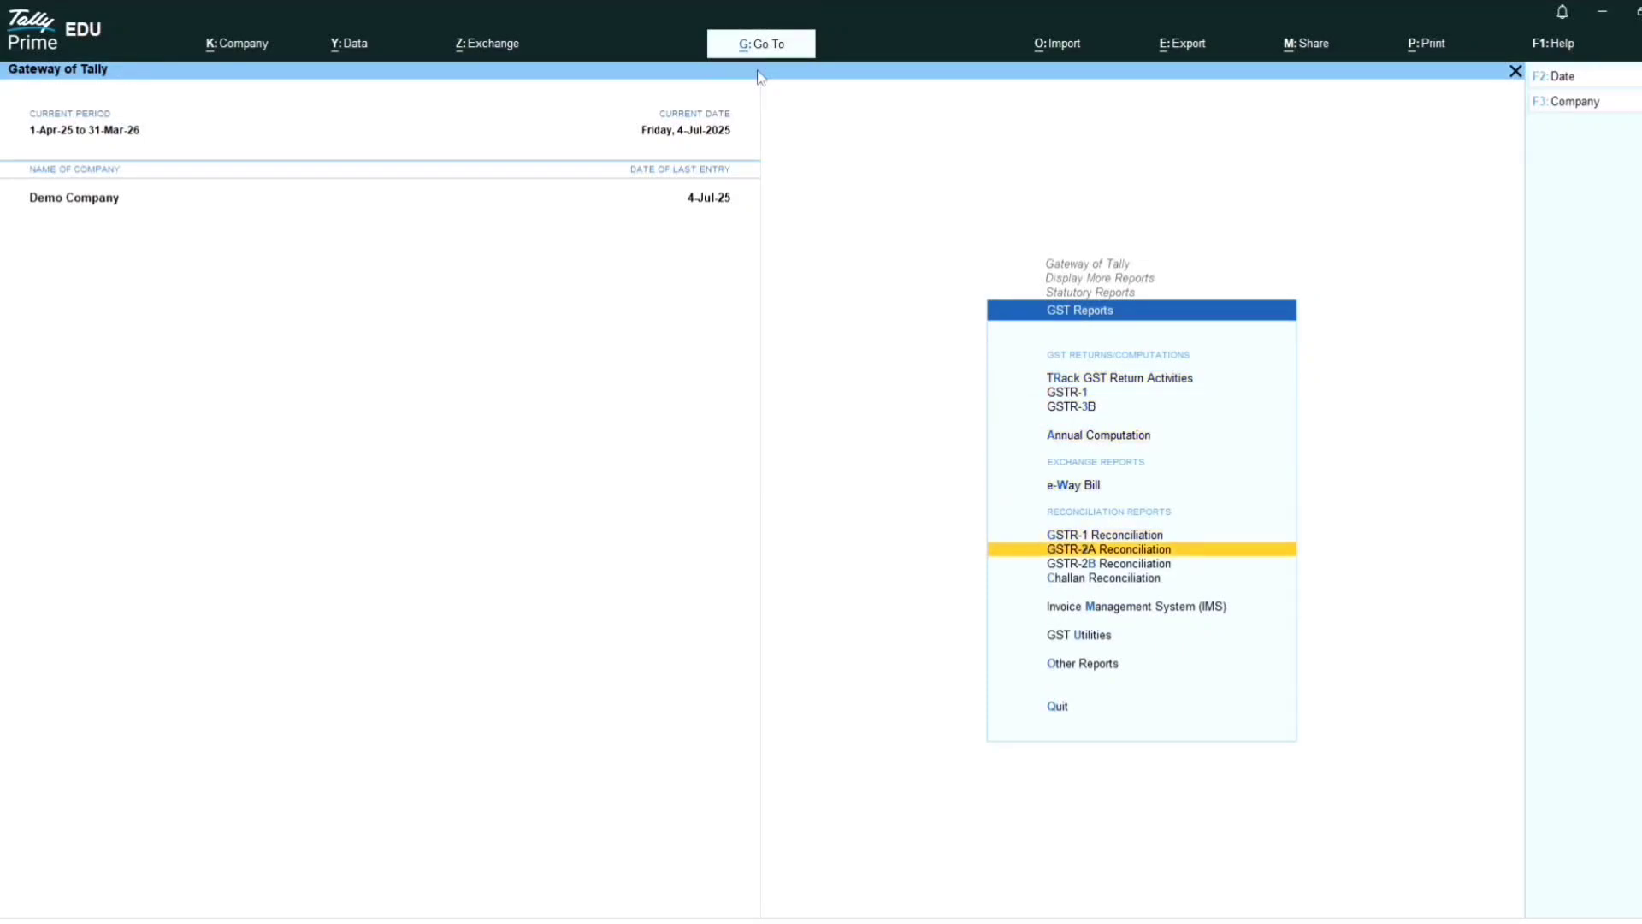
key("Up")
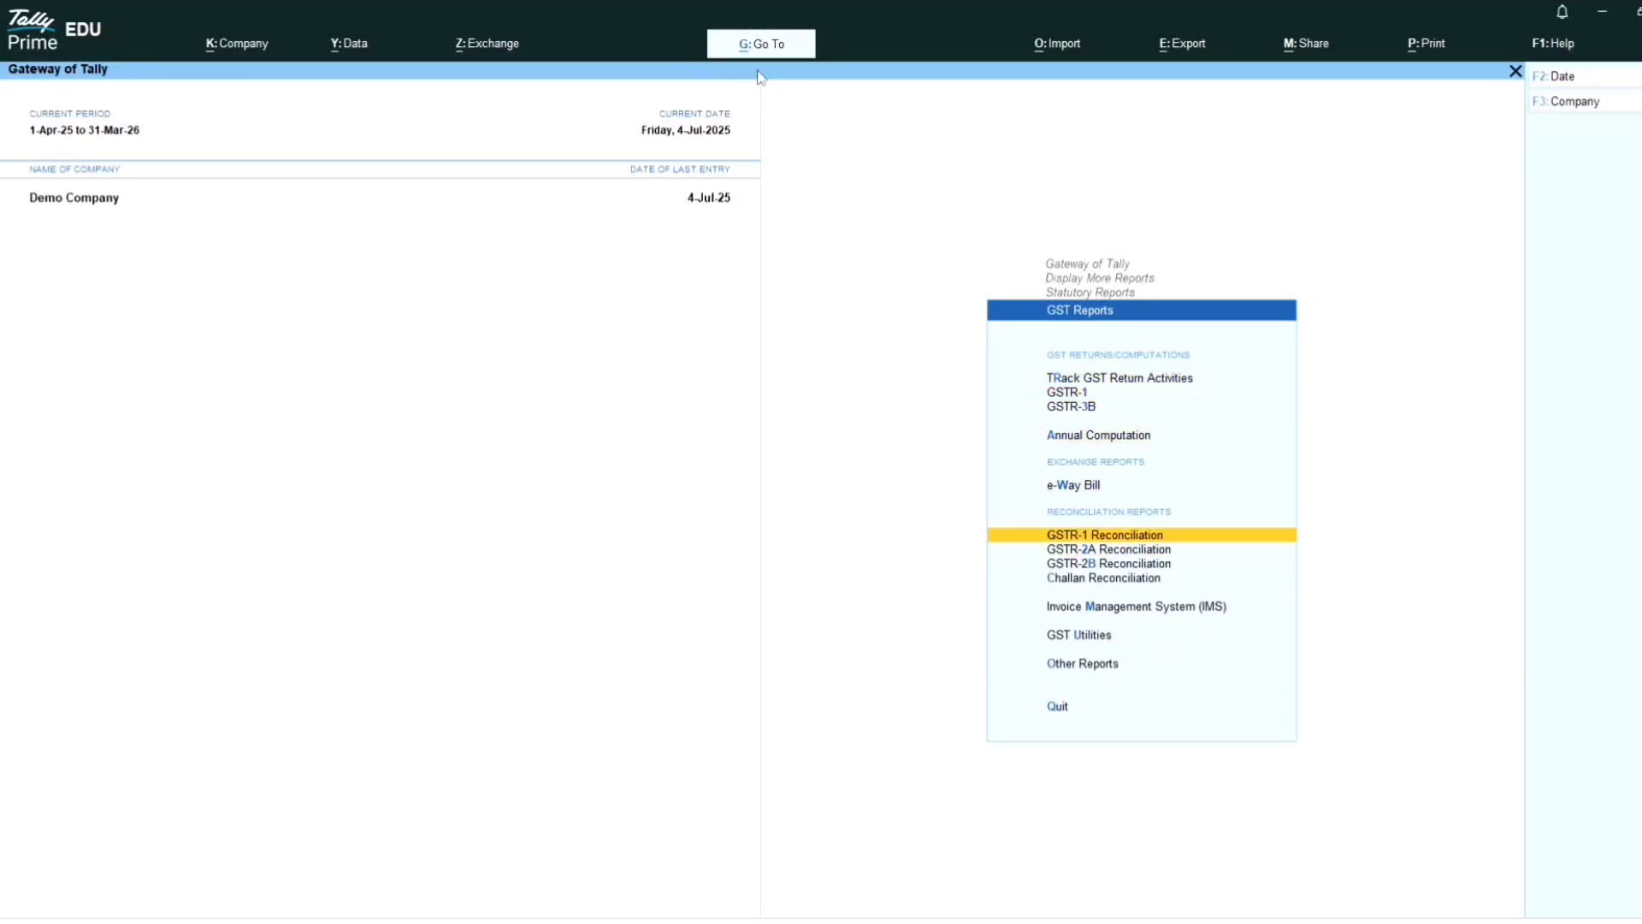
key("Down")
key("Down")
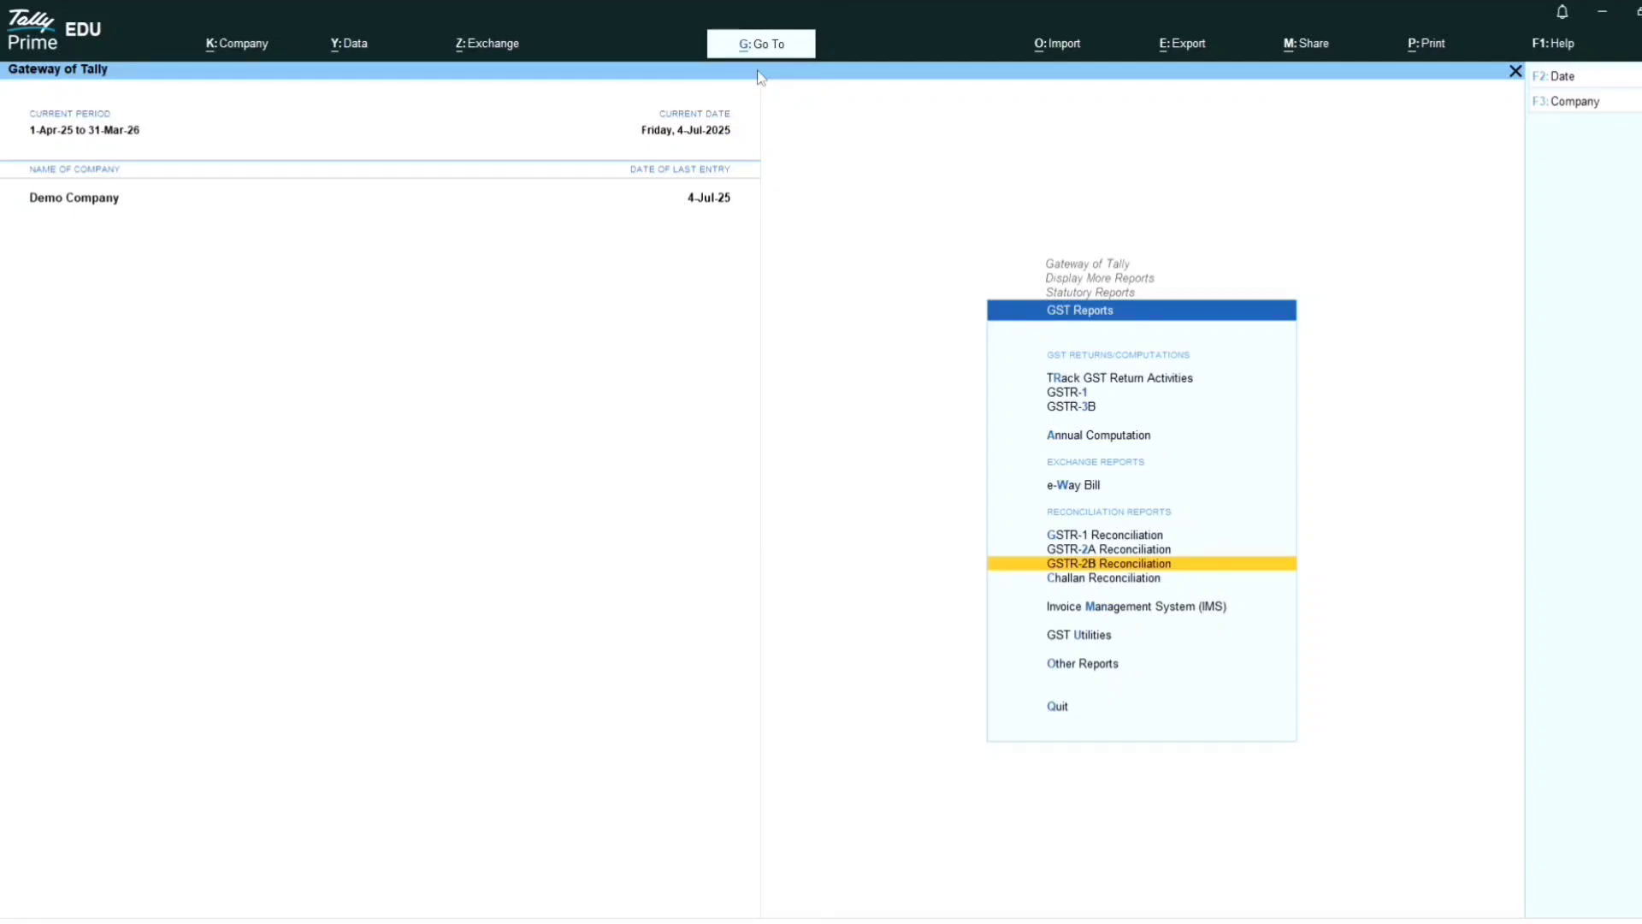
key("Escape")
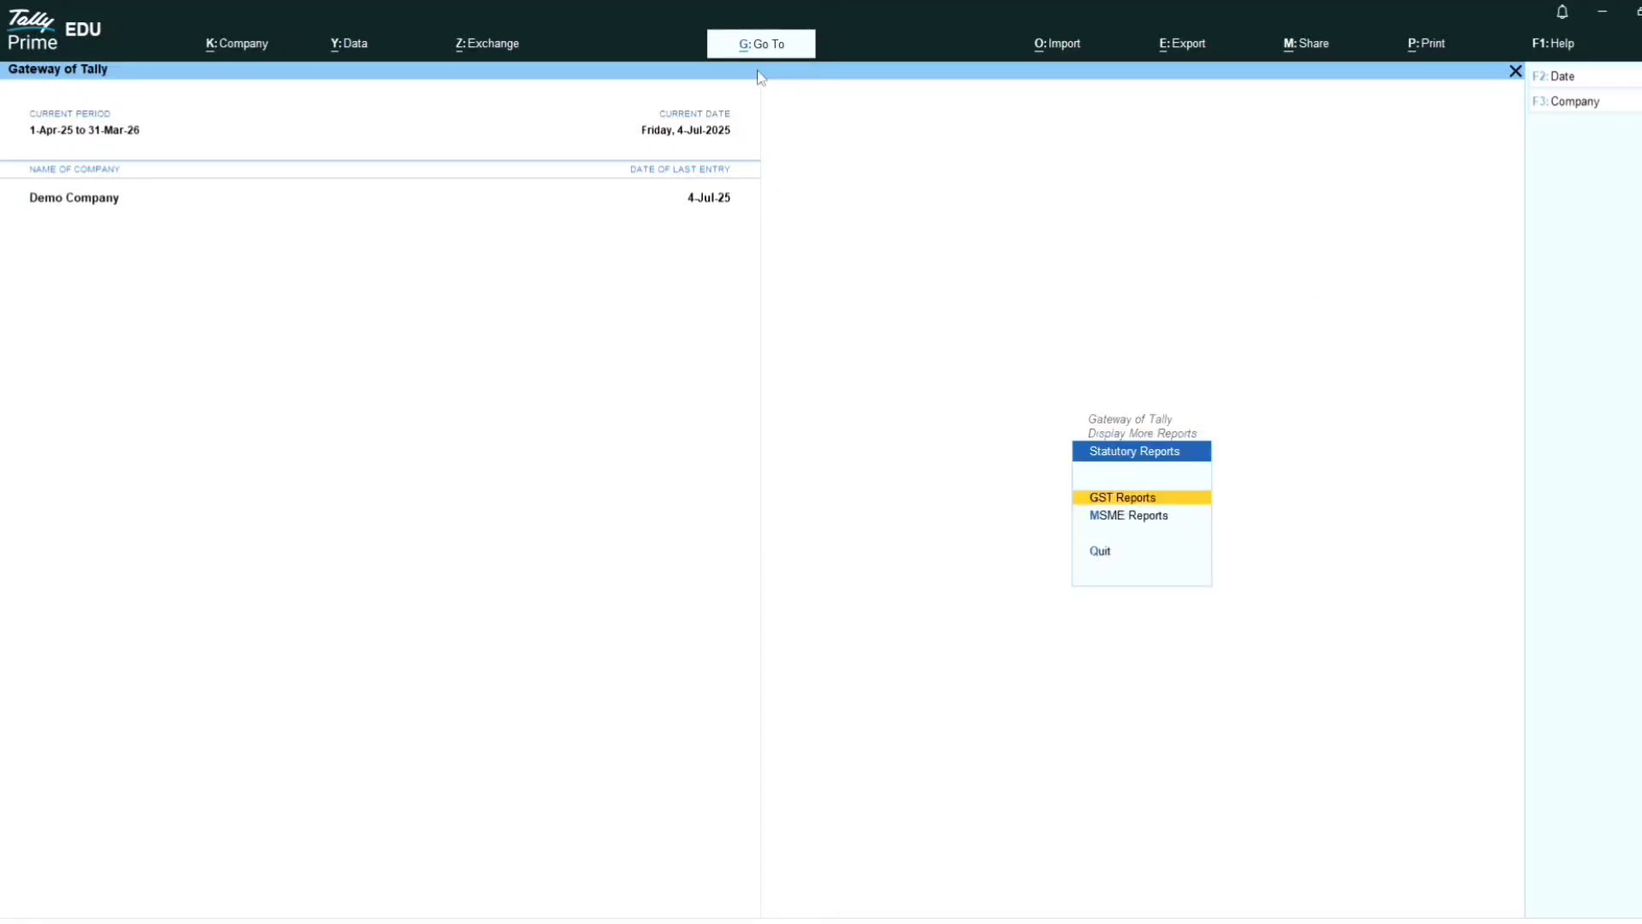
key("Escape")
key("Escape")
key("Escape")
key("Escape")
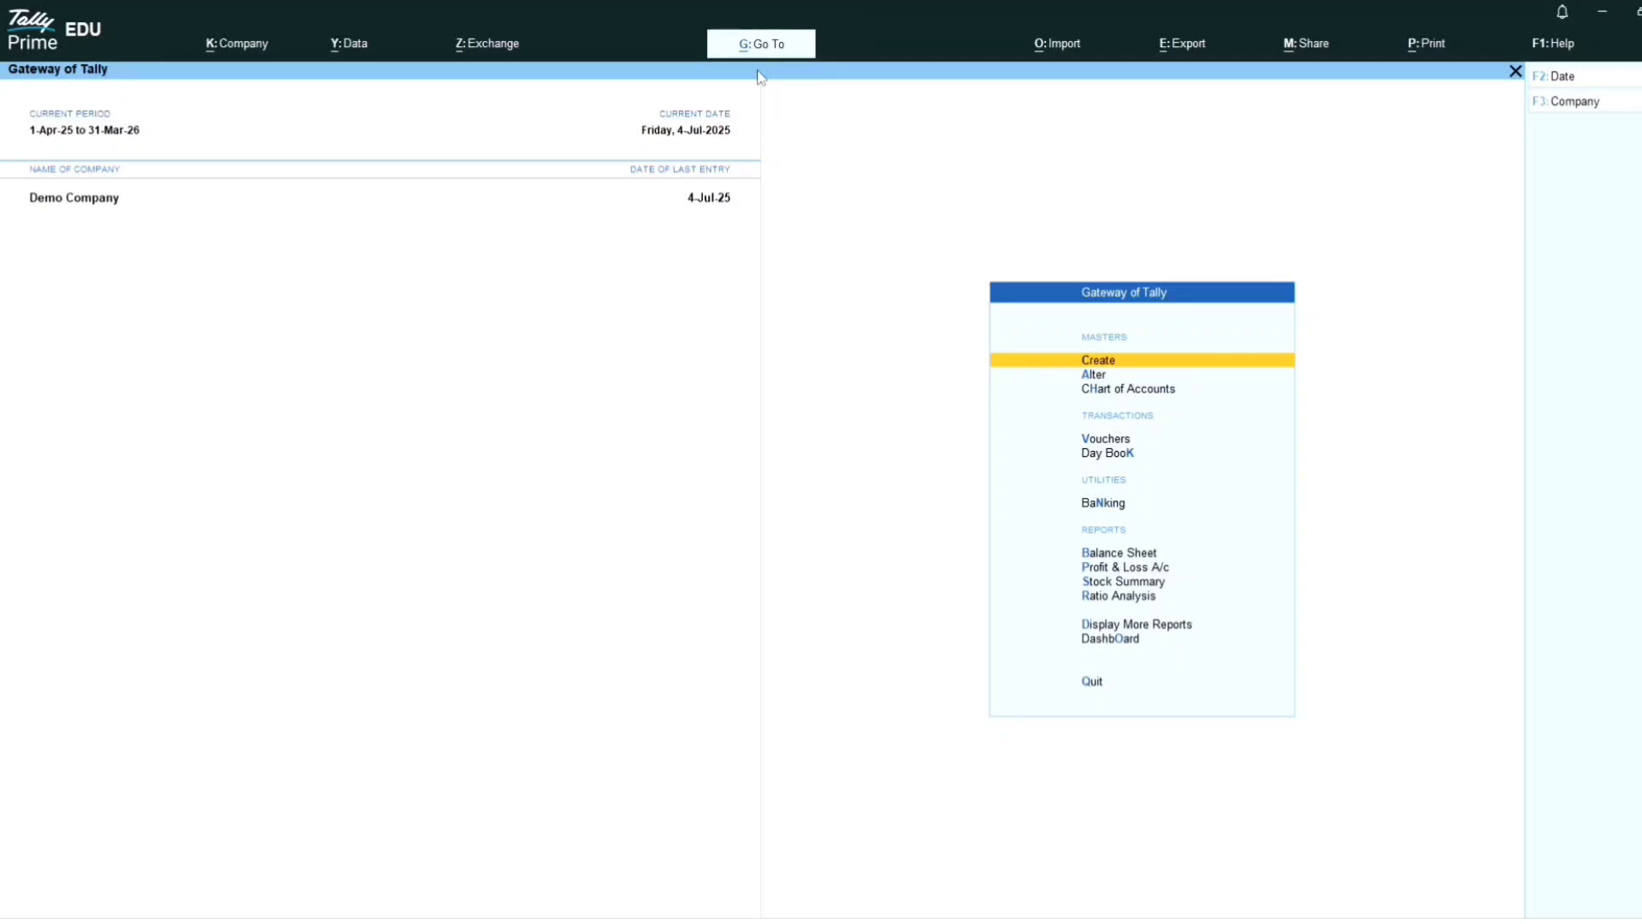
Step: Create and save a ledger named Computer under the Fixed Assets group, and return to the Gateway of Tally
key("Return")
key("Down")
key("Return")
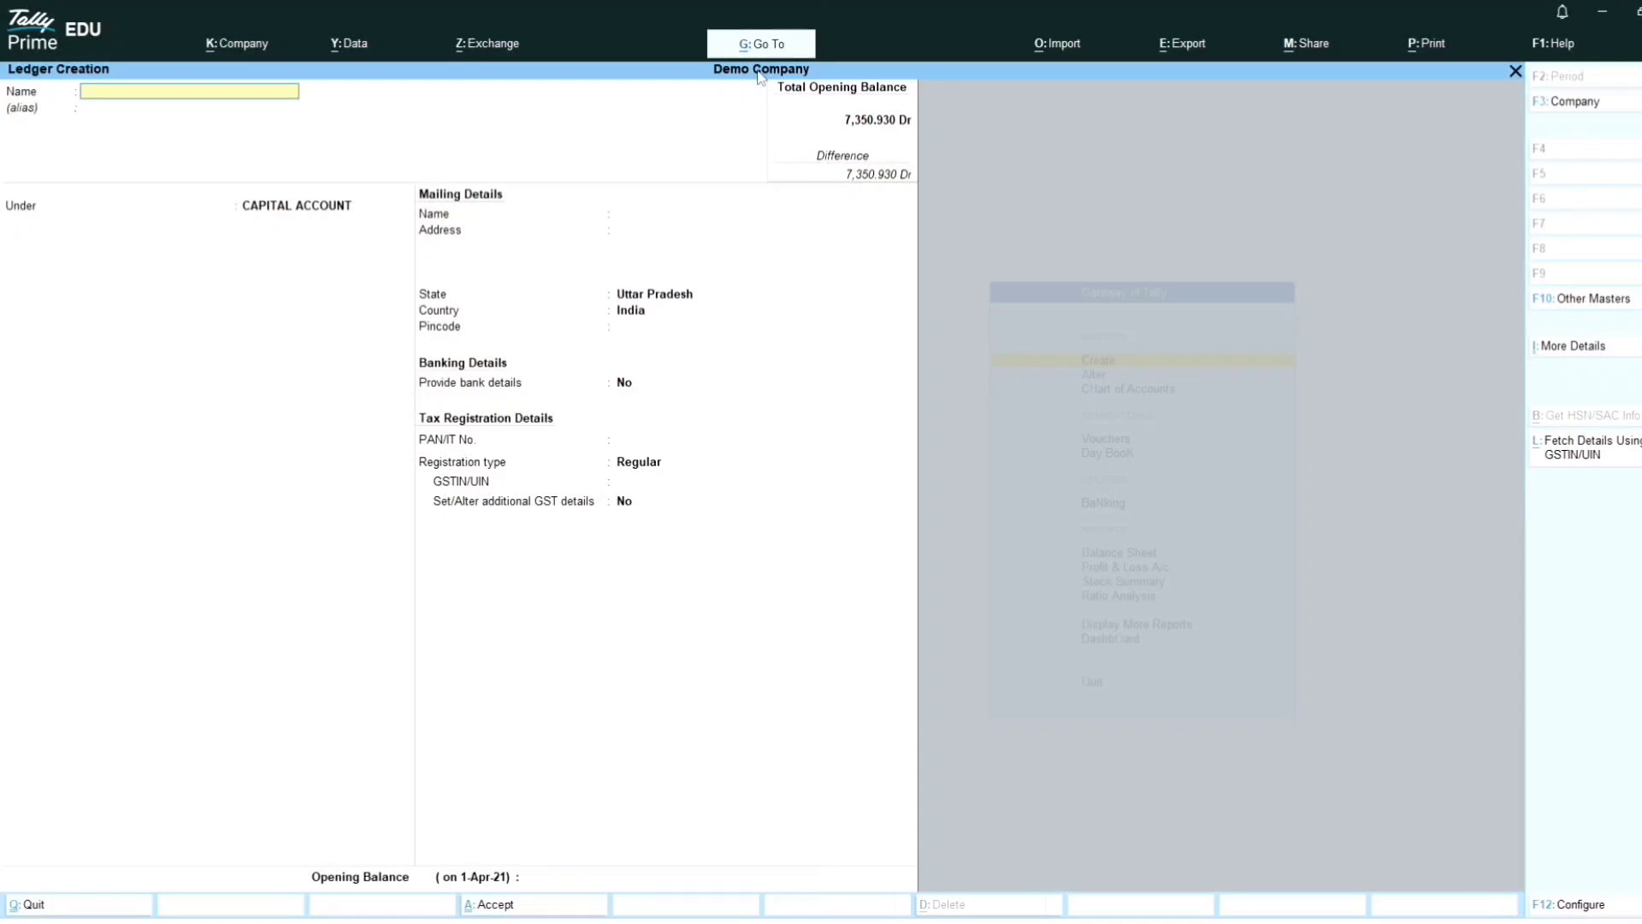
type("Computer")
key("Return")
key("Return")
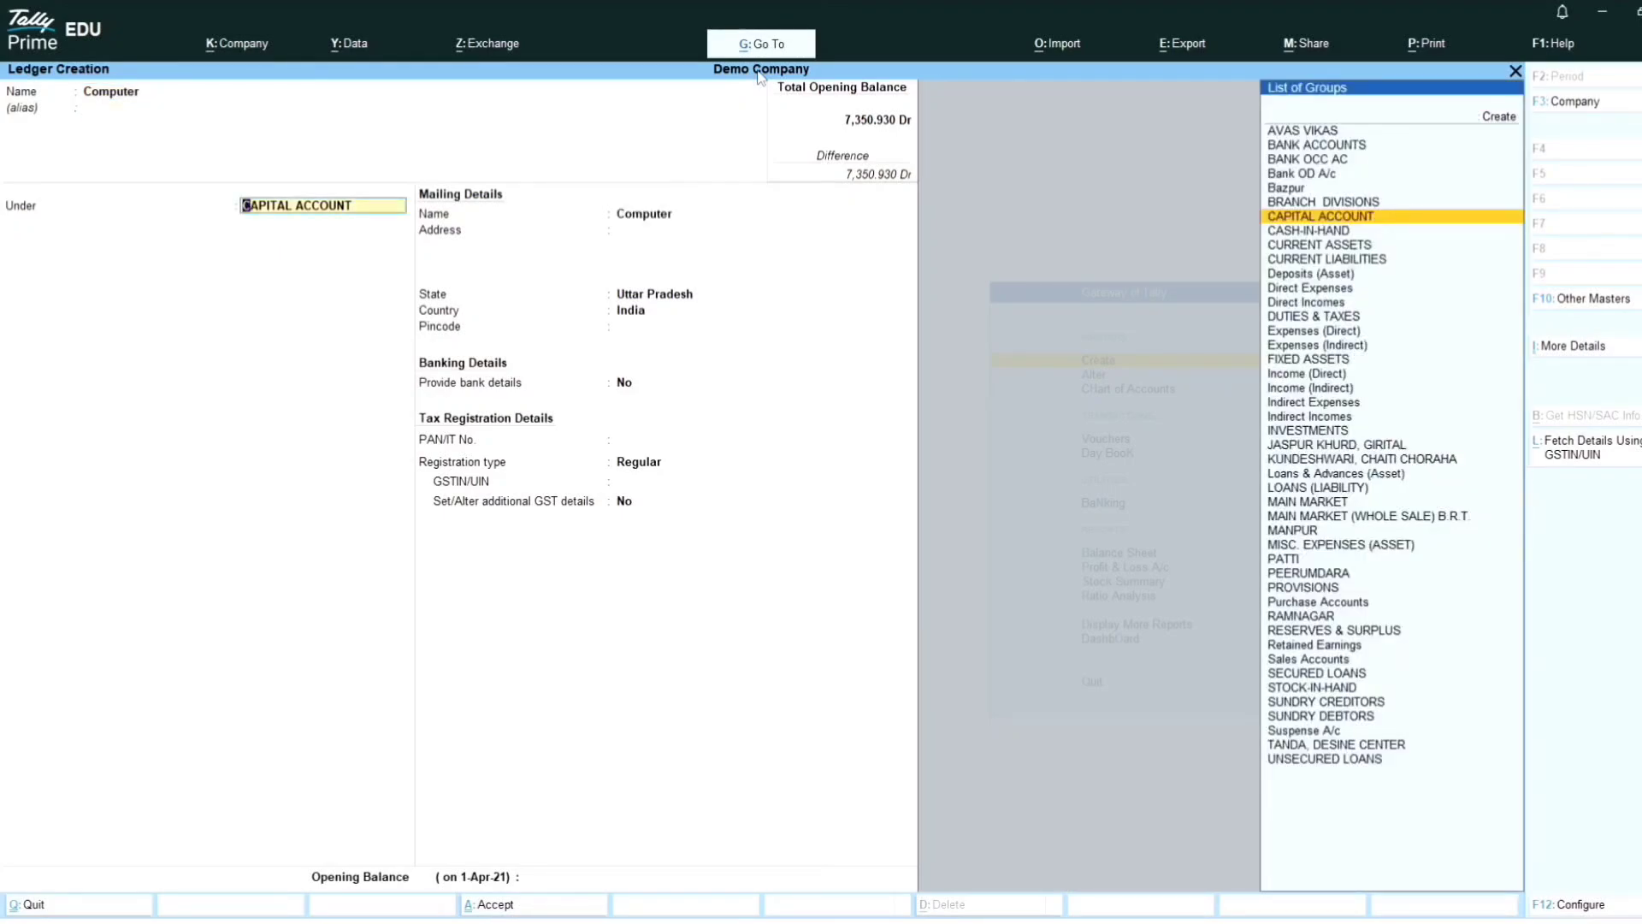
type("Fixed")
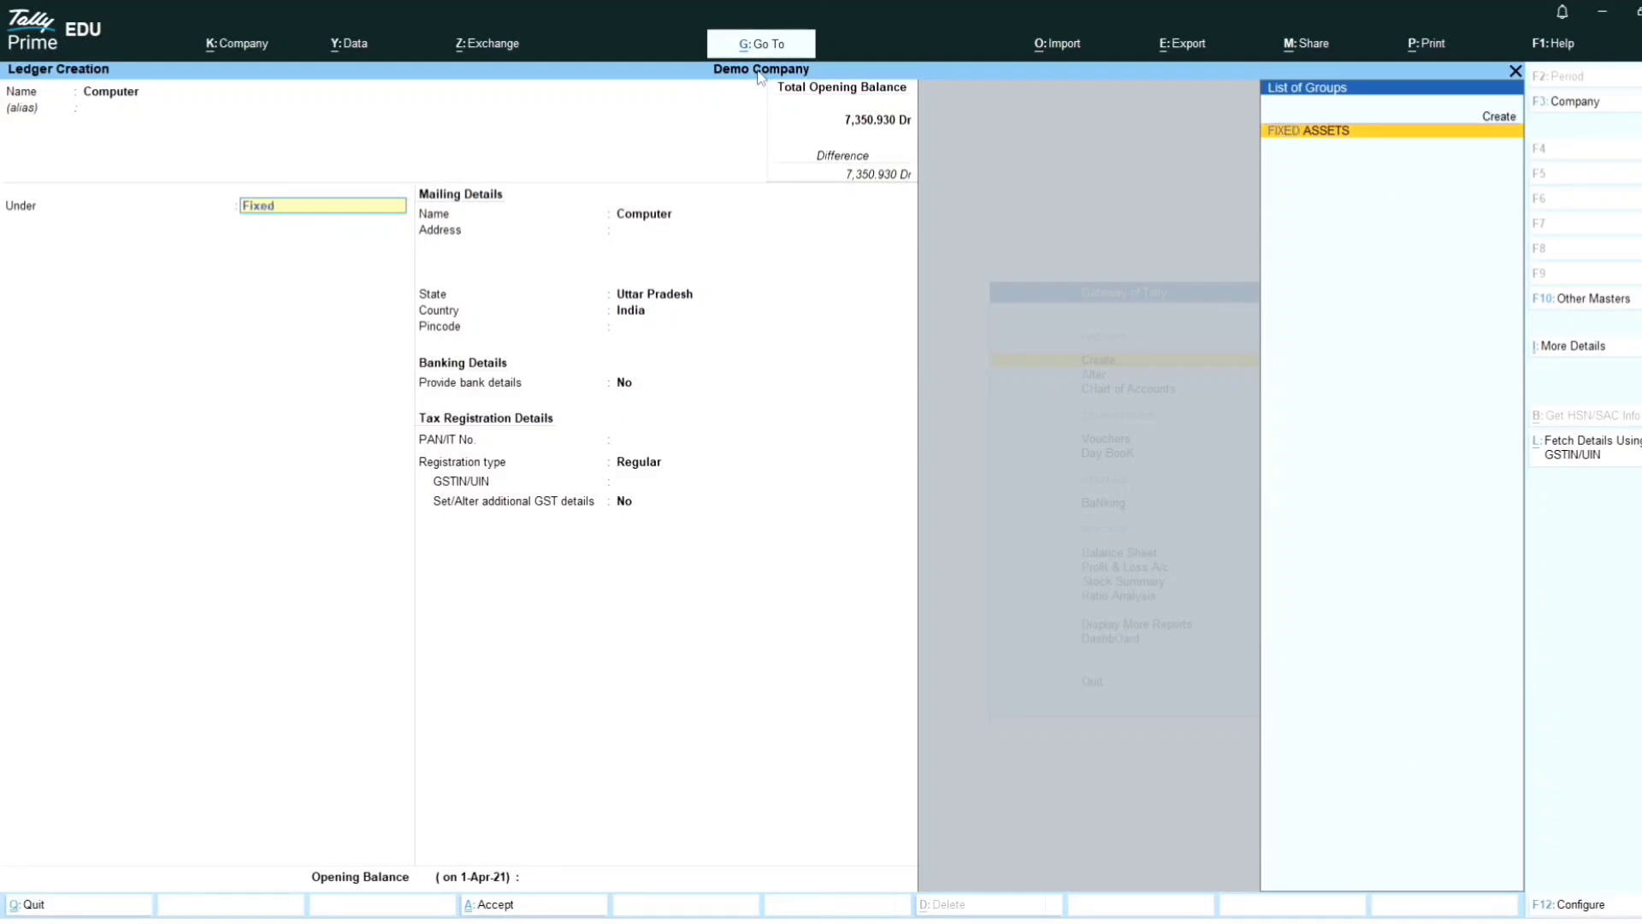
key("Return")
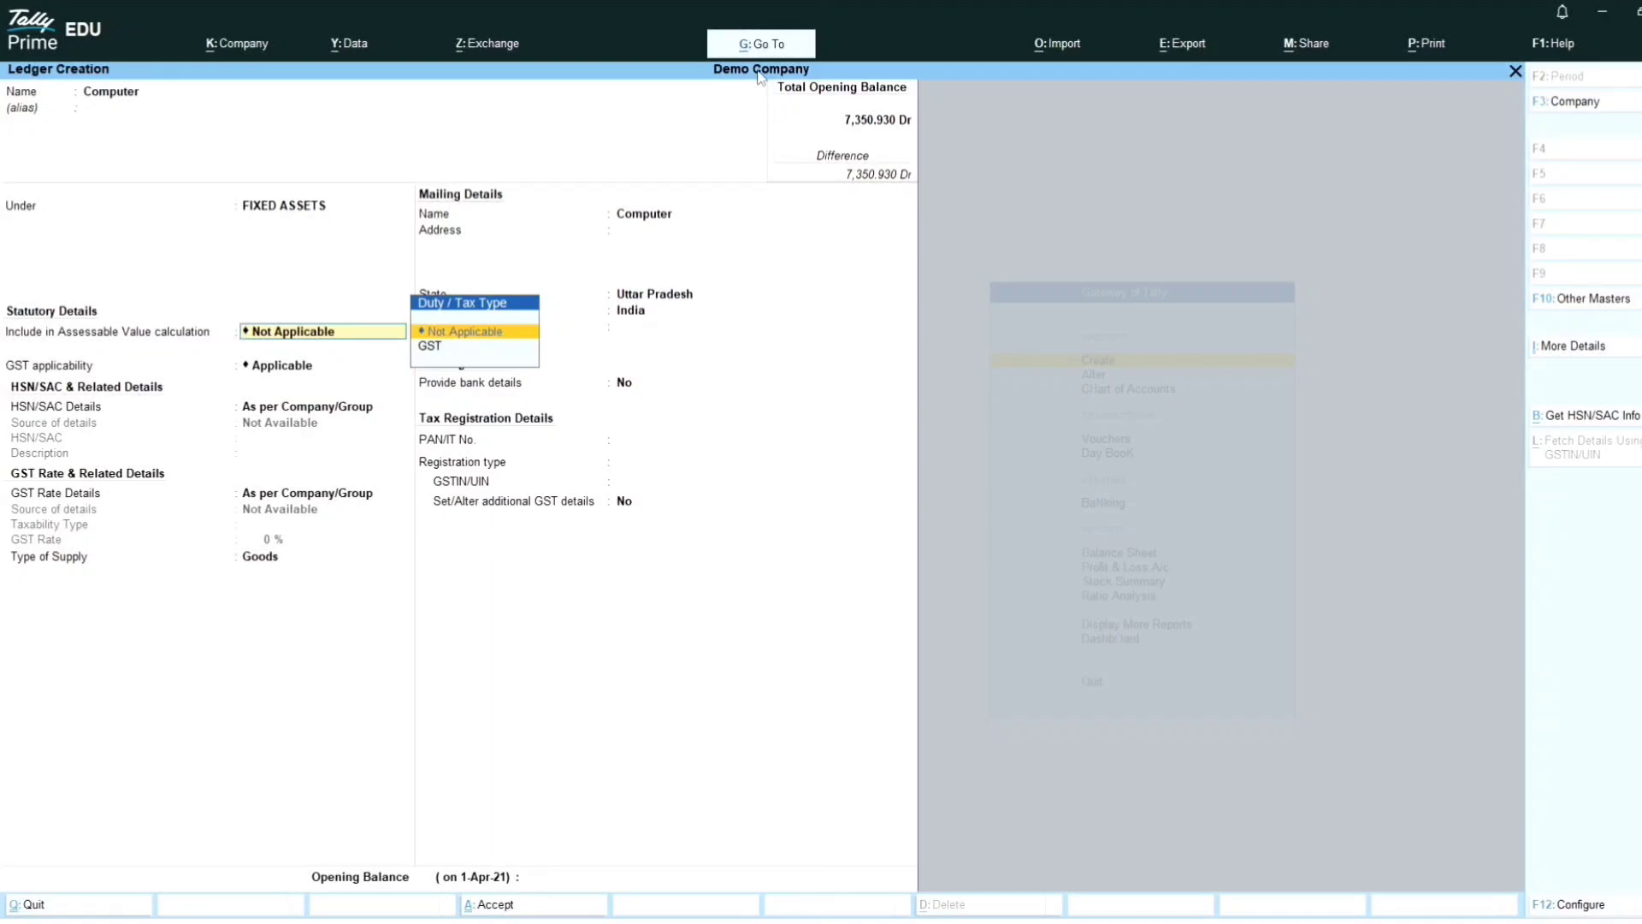
key("ctrl+a")
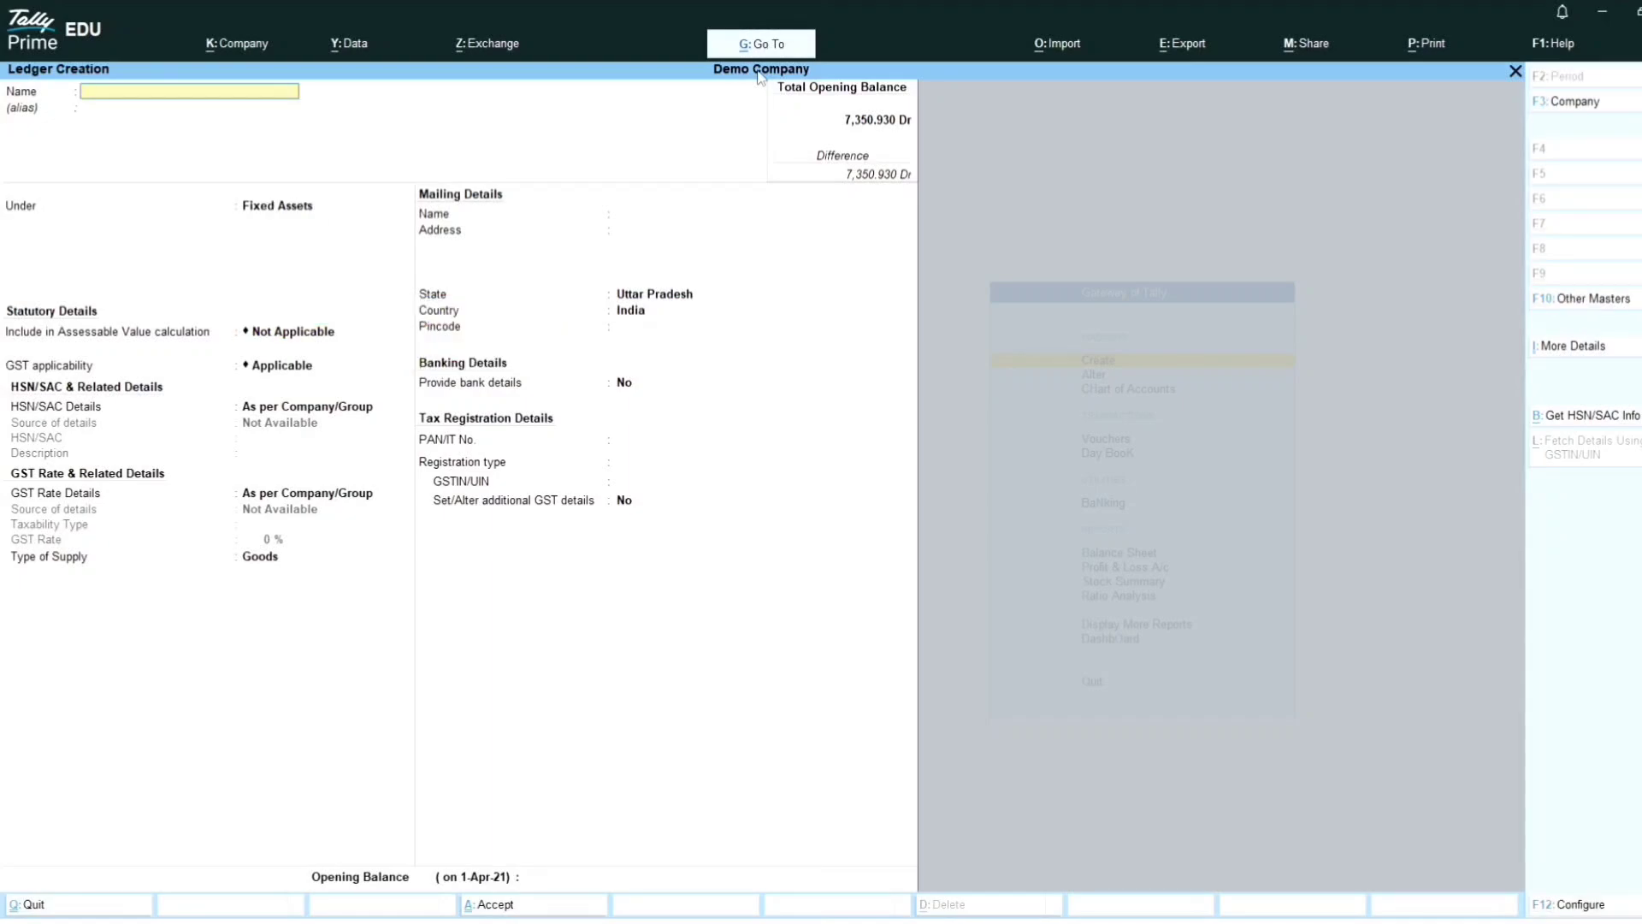
key("Escape")
key("y")
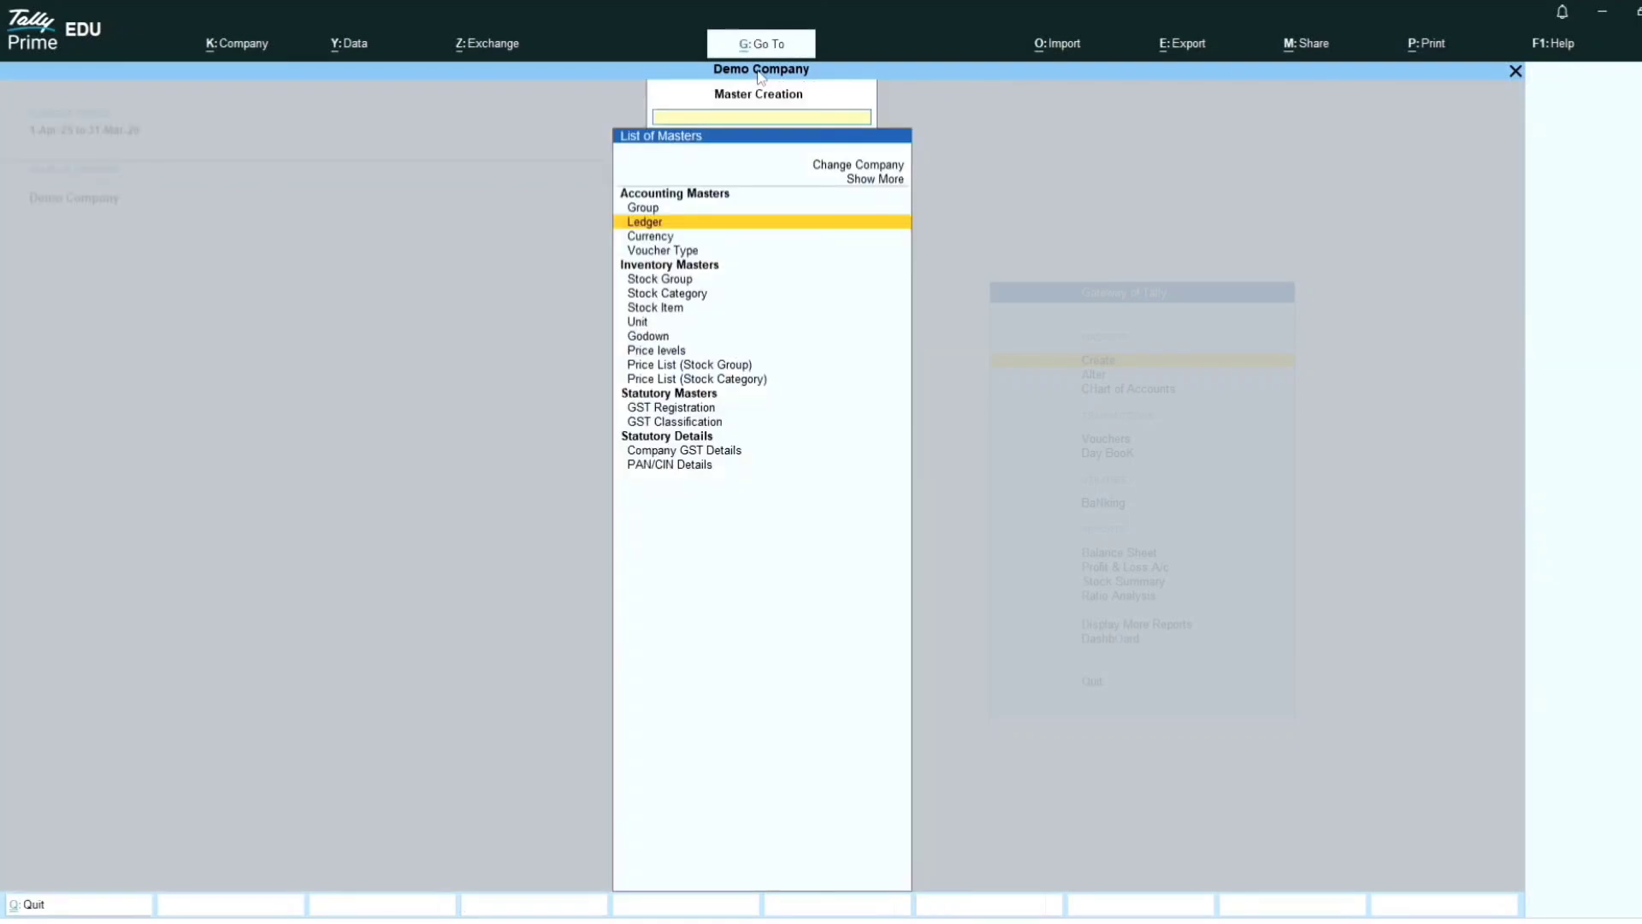
key("Escape")
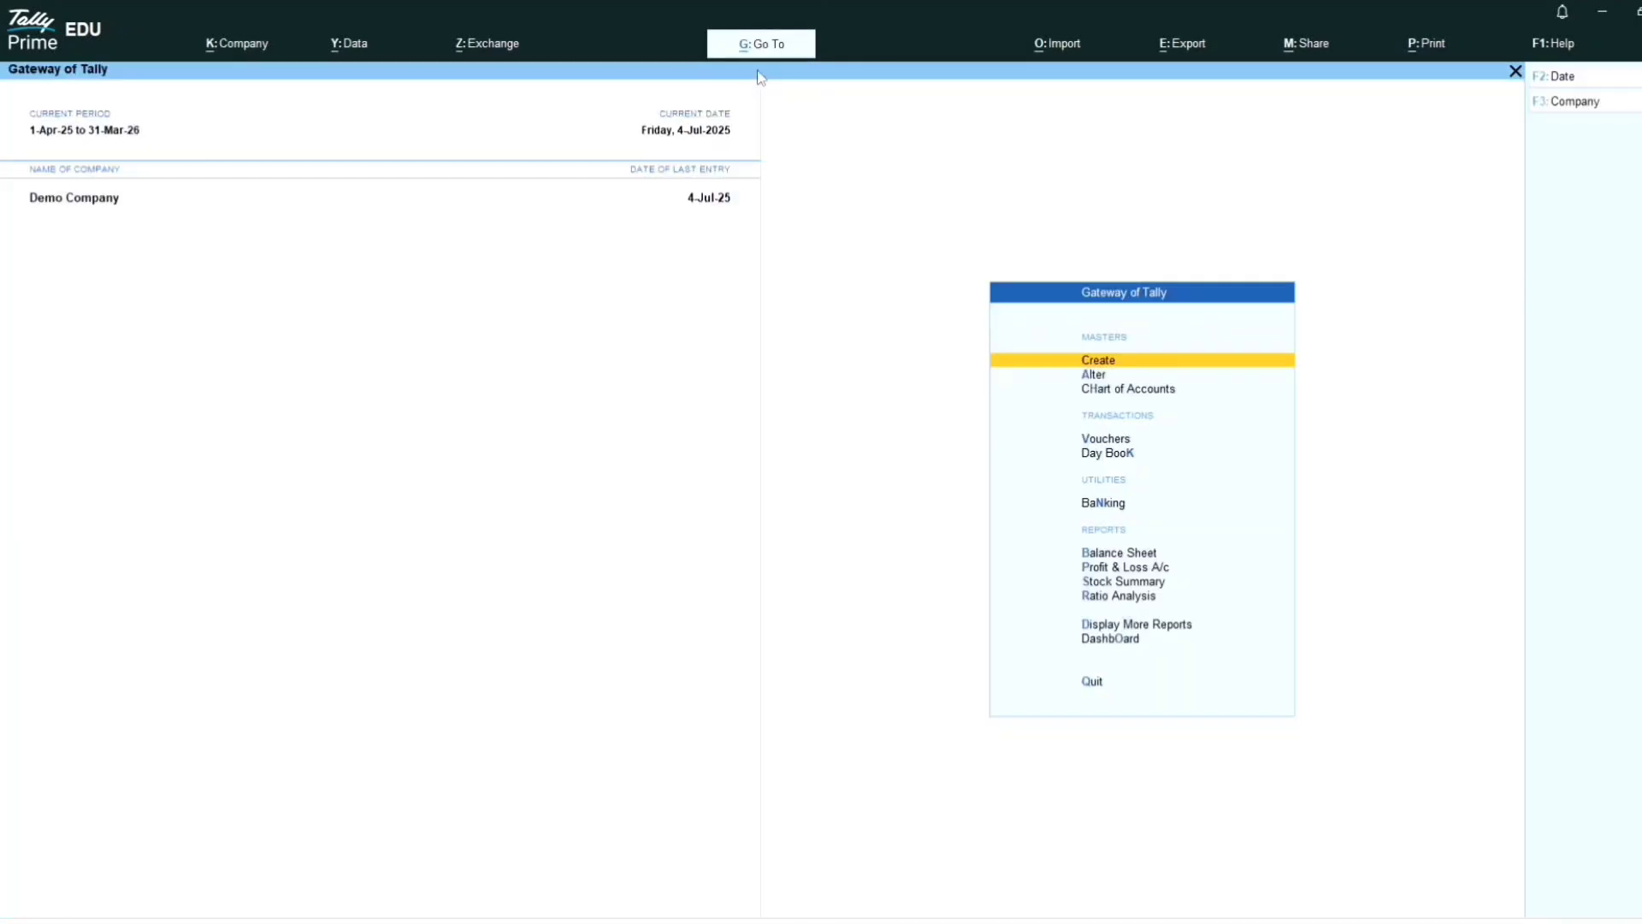
Step: Open the Master Creation list to view the master types and return to the Gateway of Tally
key("Down")
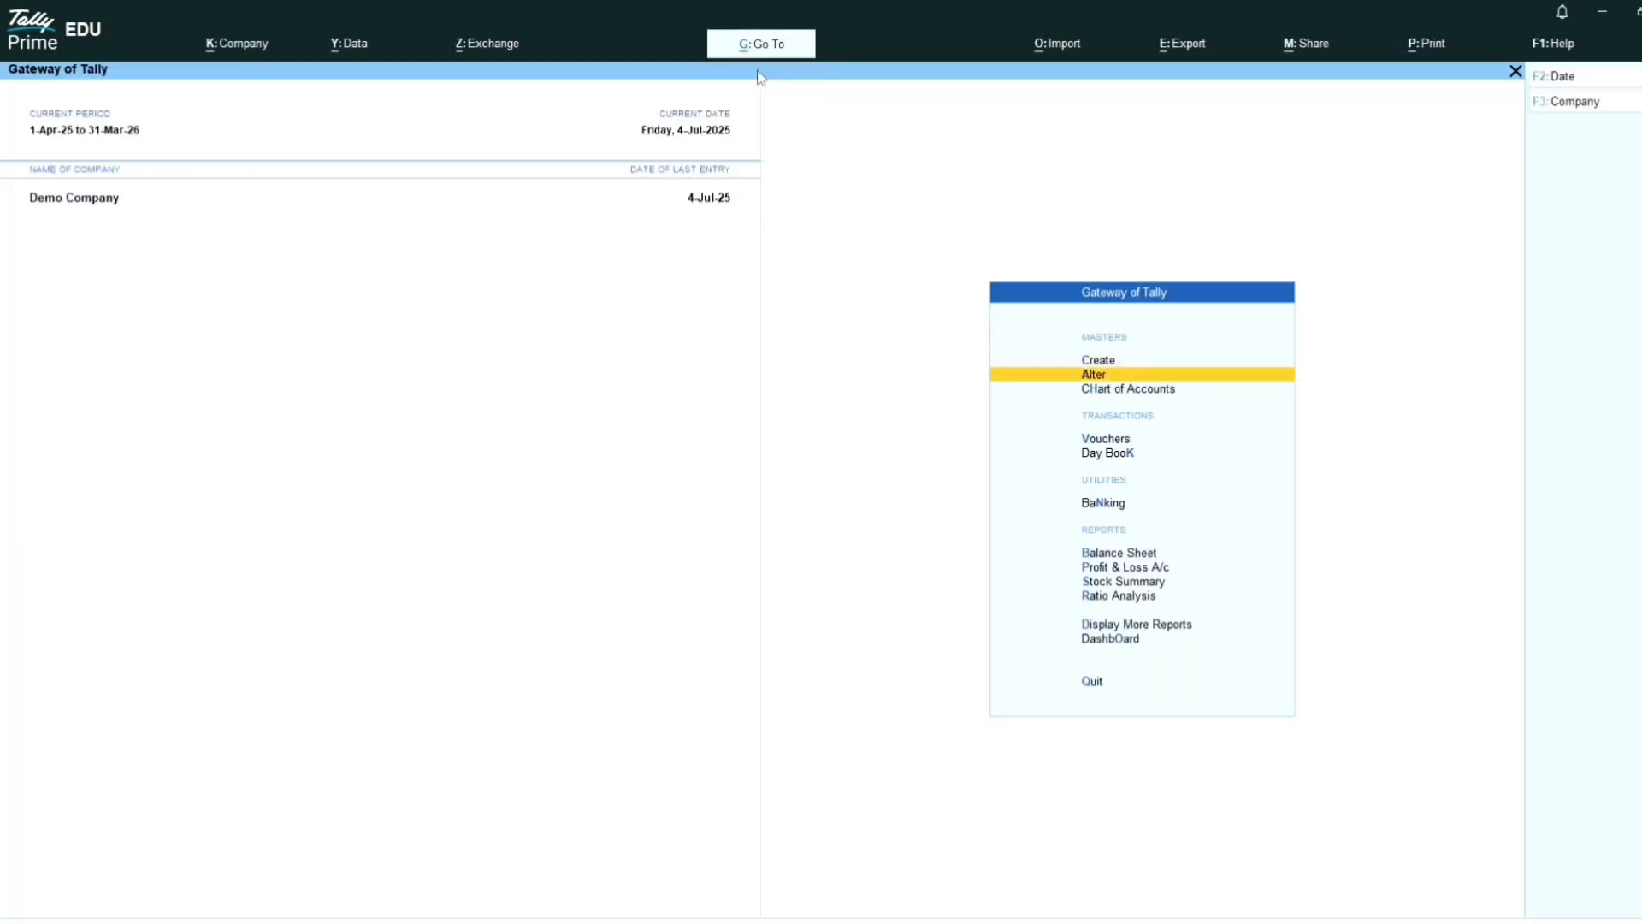
key("c")
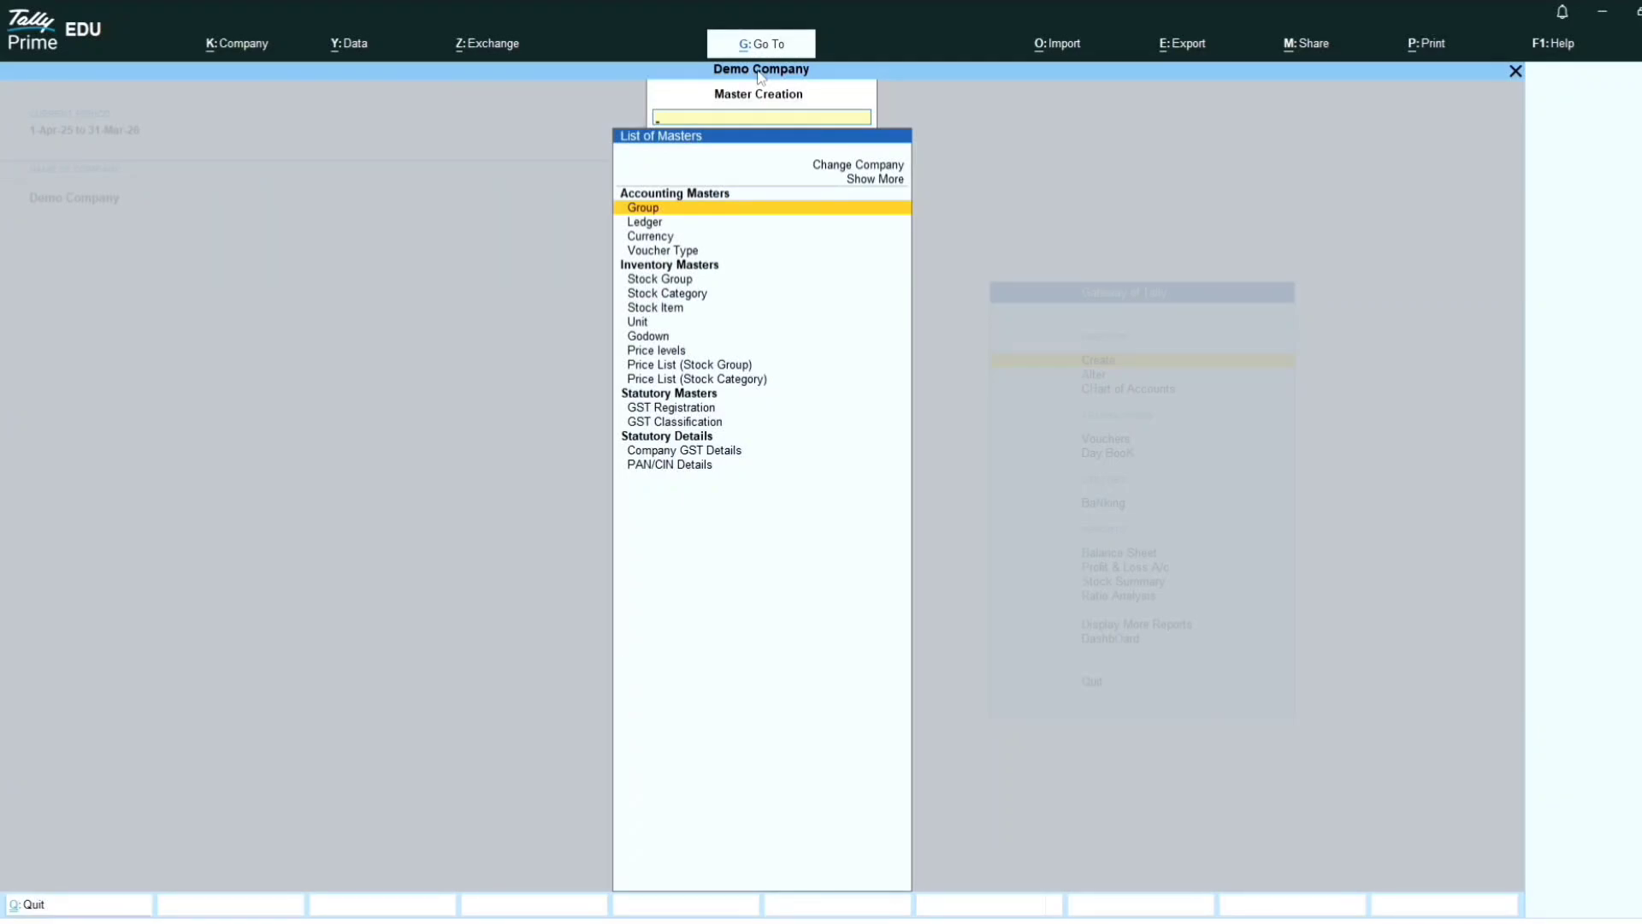
key("Escape")
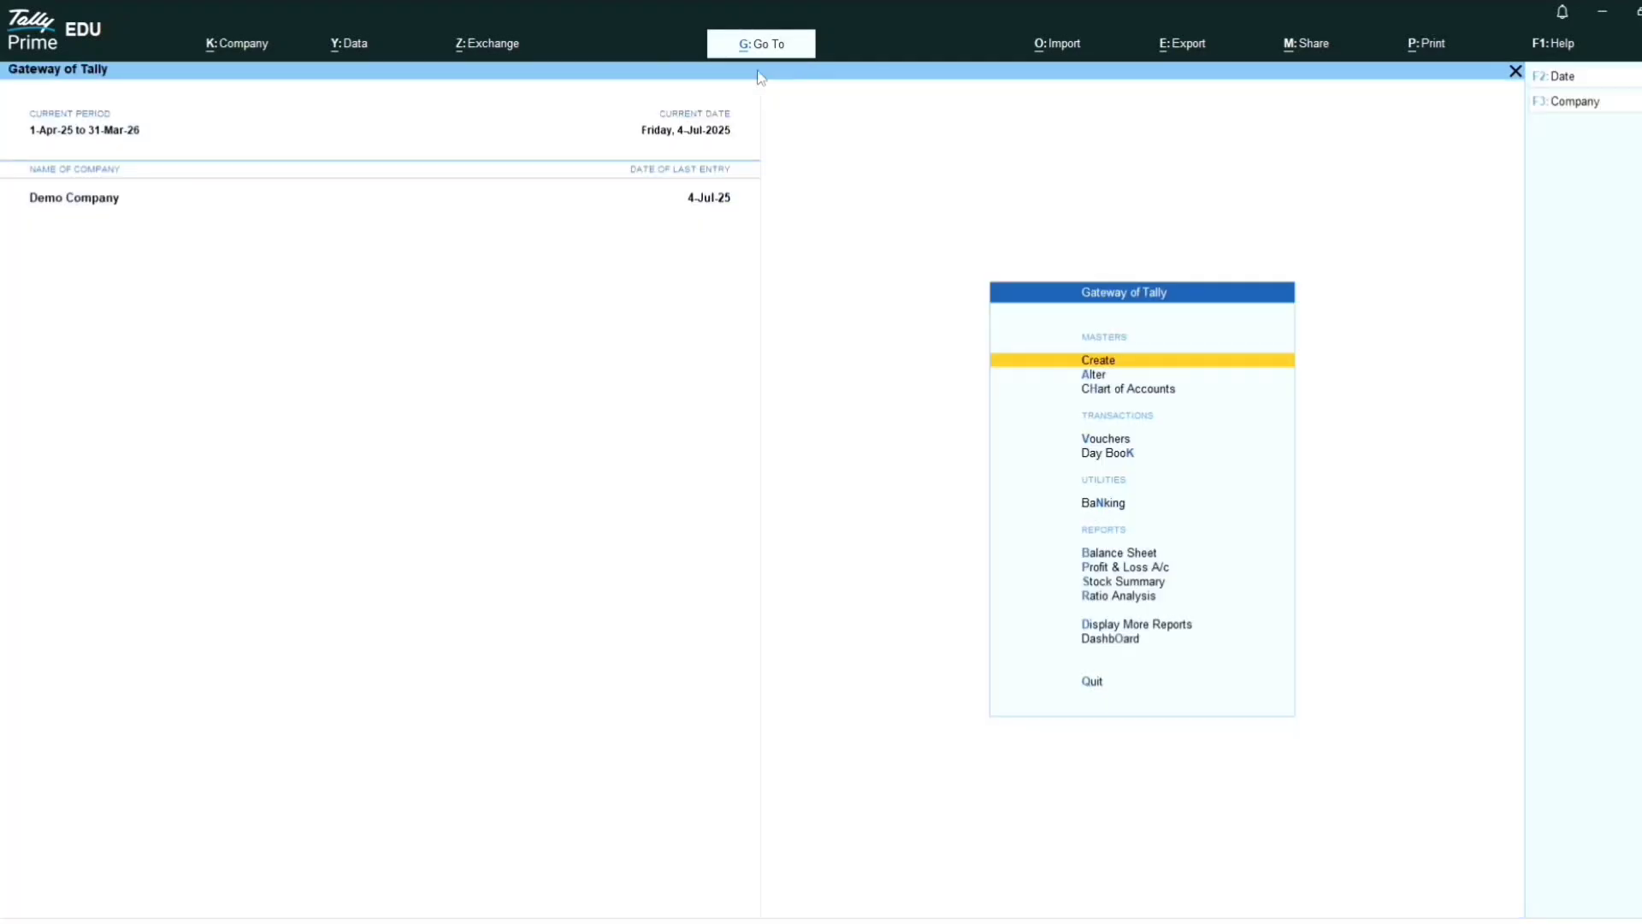
Step: Search for the Computer ledger under Ledger in the Master Alteration list and return to the Gateway of Tally
key("Down")
key("Return")
key("Down")
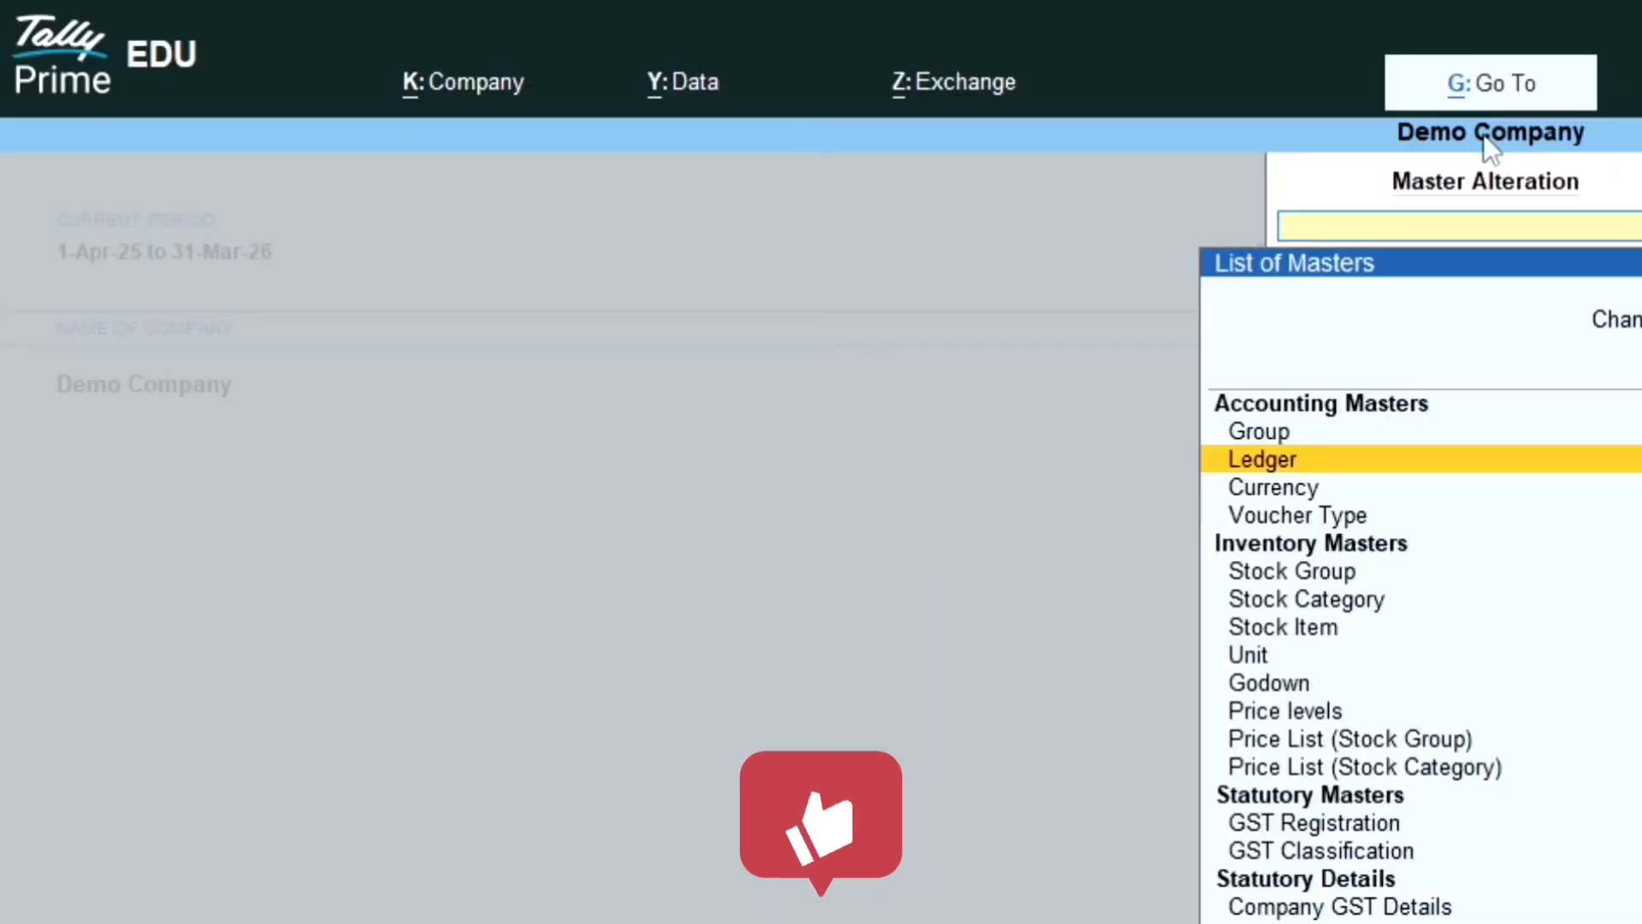
key("Return")
type("compu")
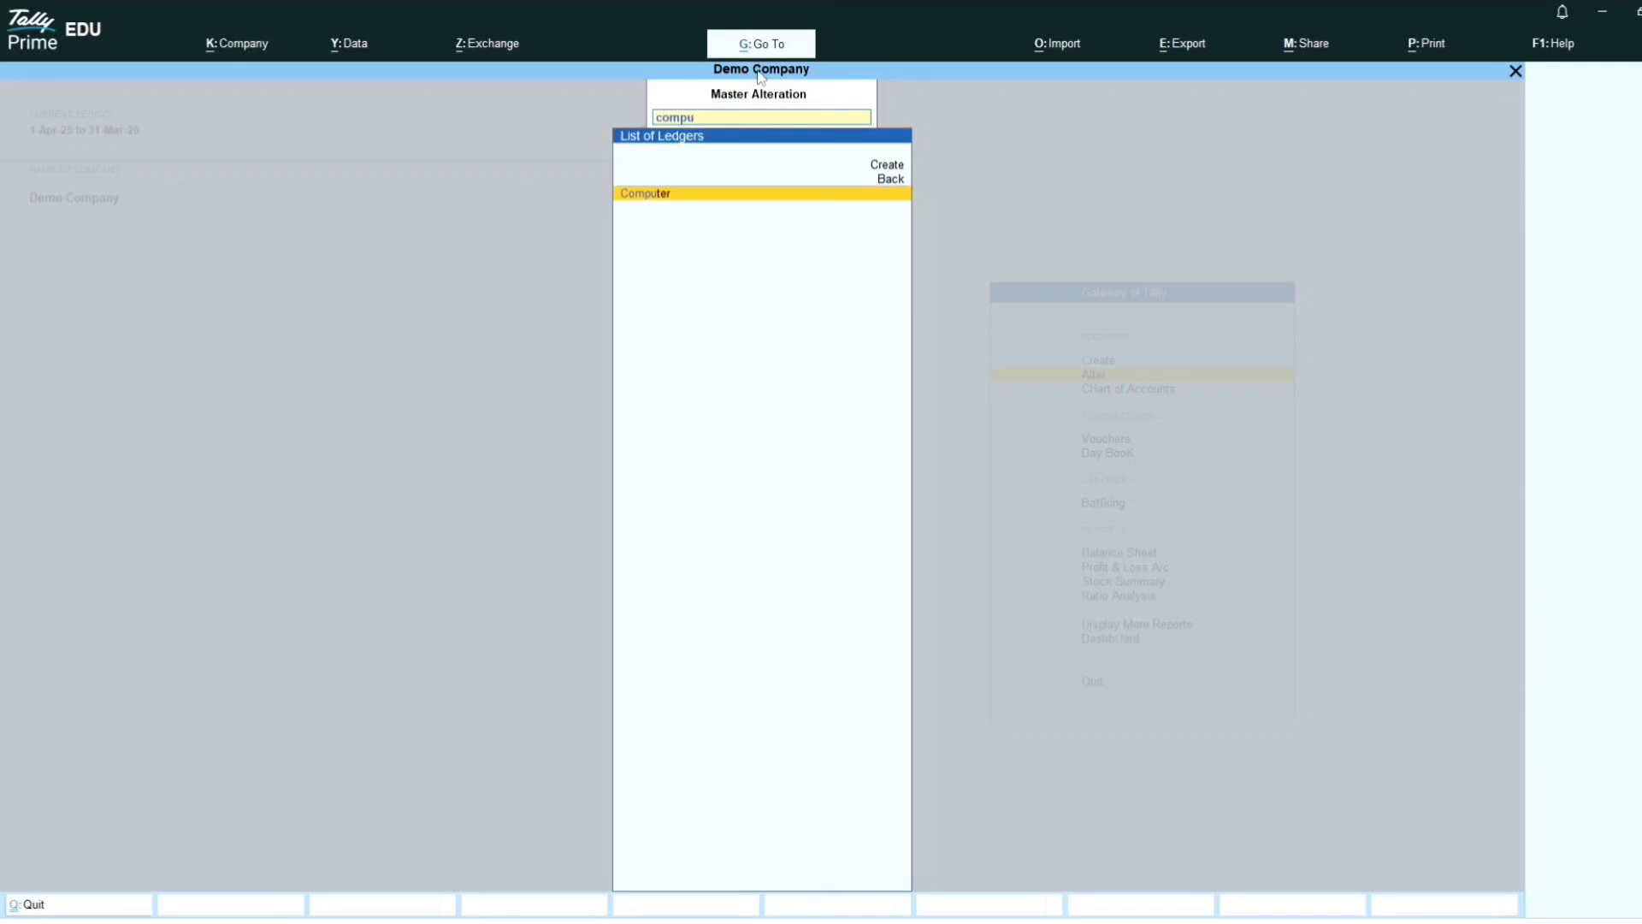
key("Escape")
key("Escape")
key("Escape")
key("Escape")
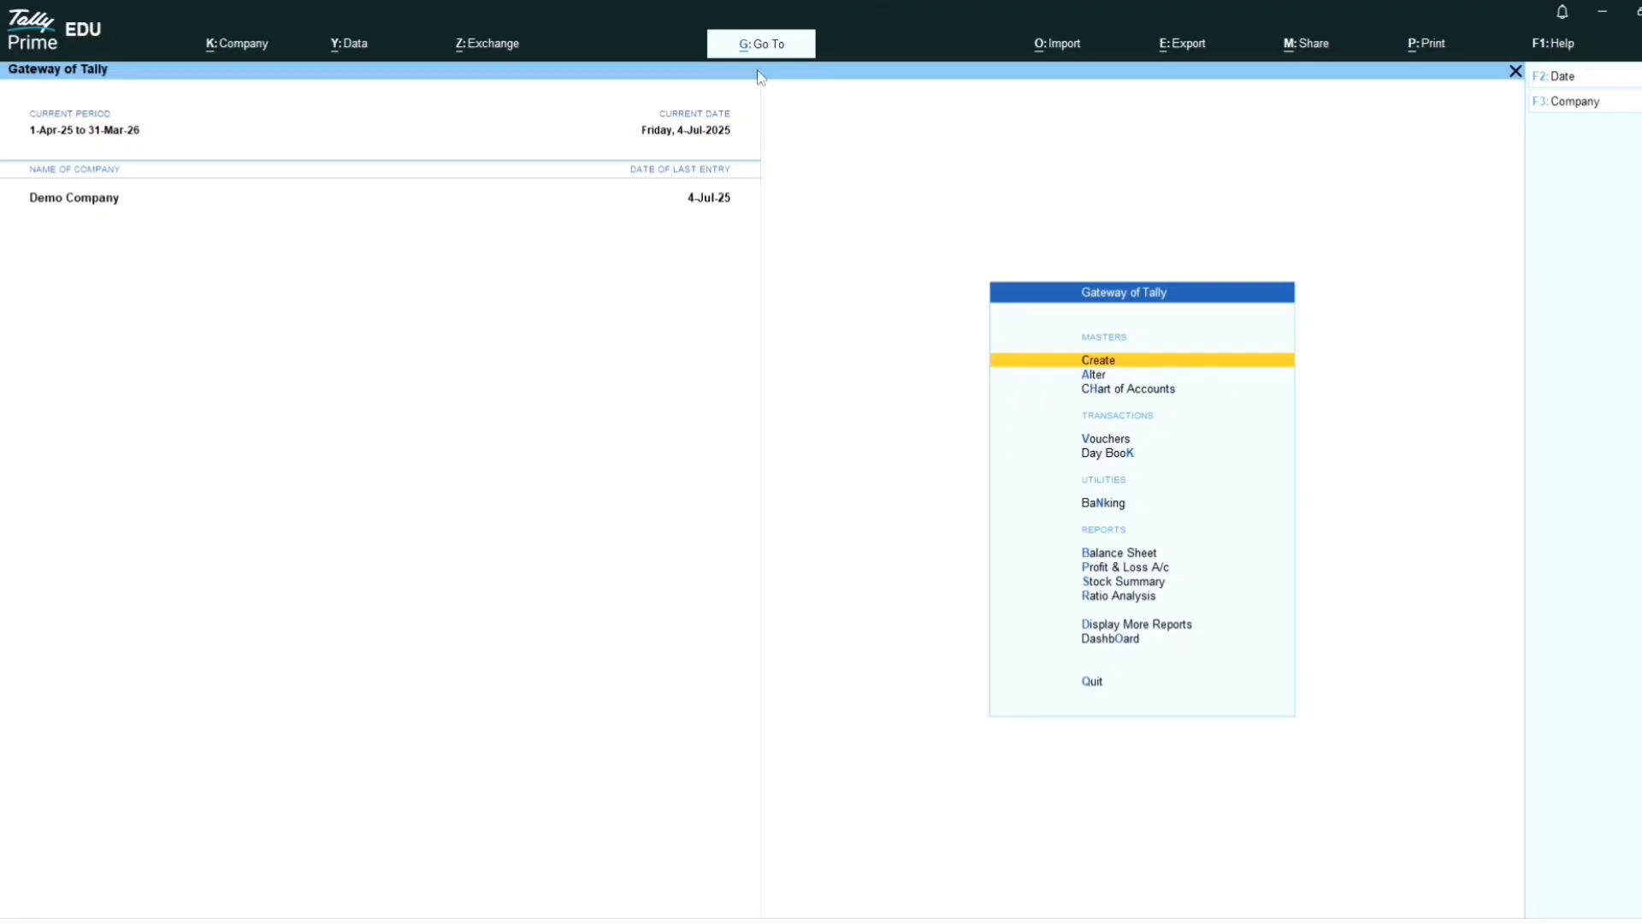
Step: Open the first sales voucher from the Day Book and accept it
key("k")
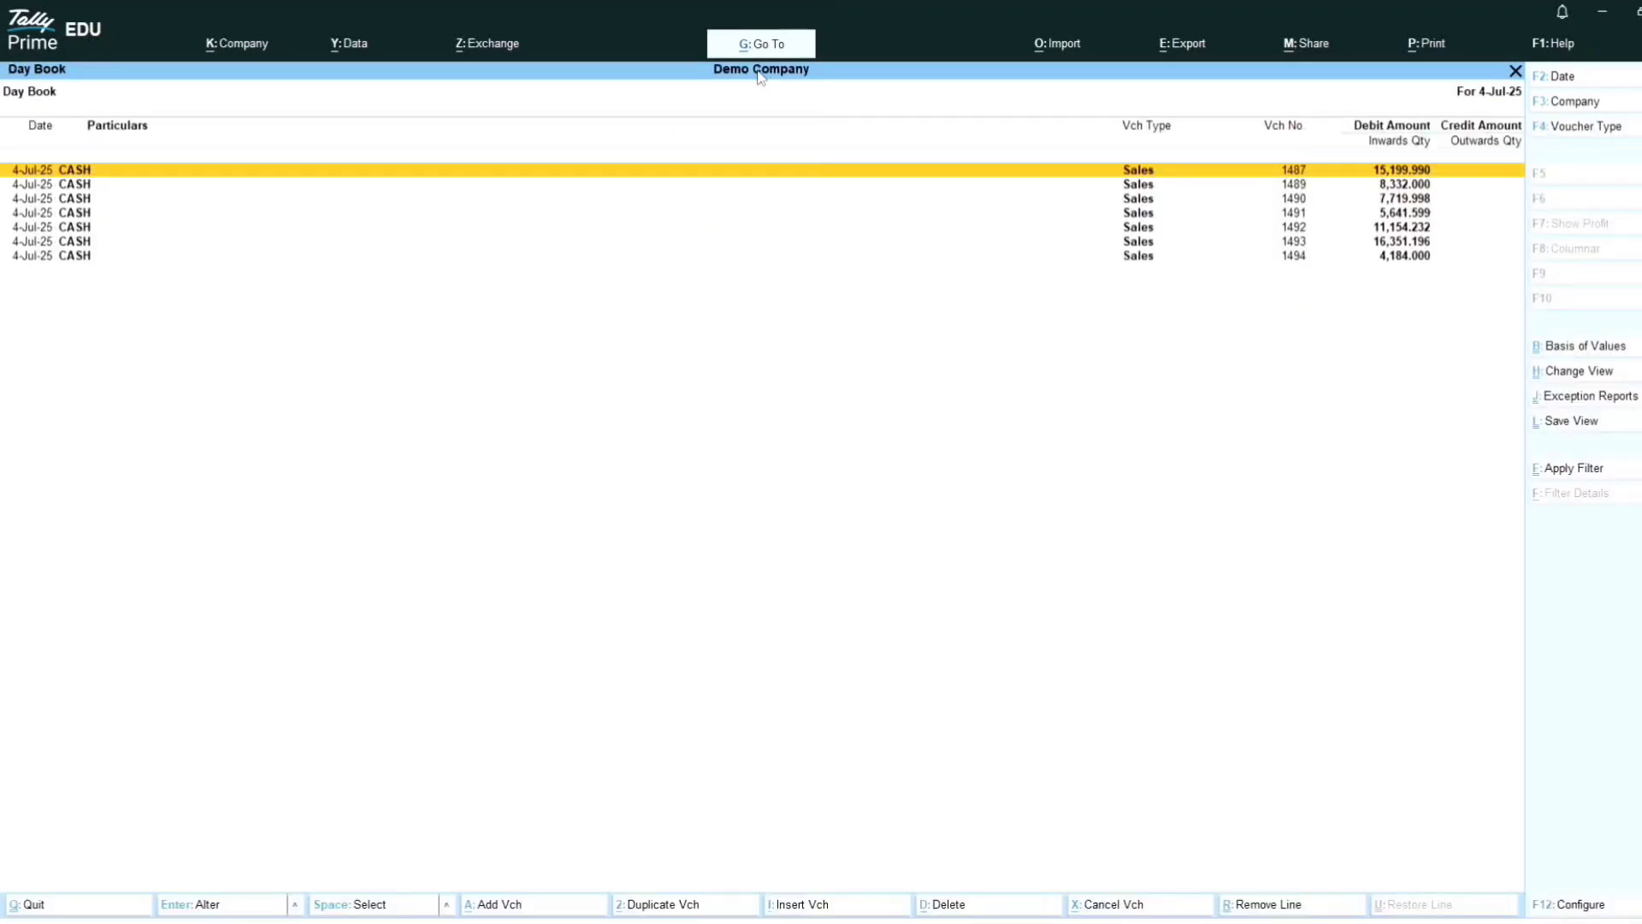
key("Return")
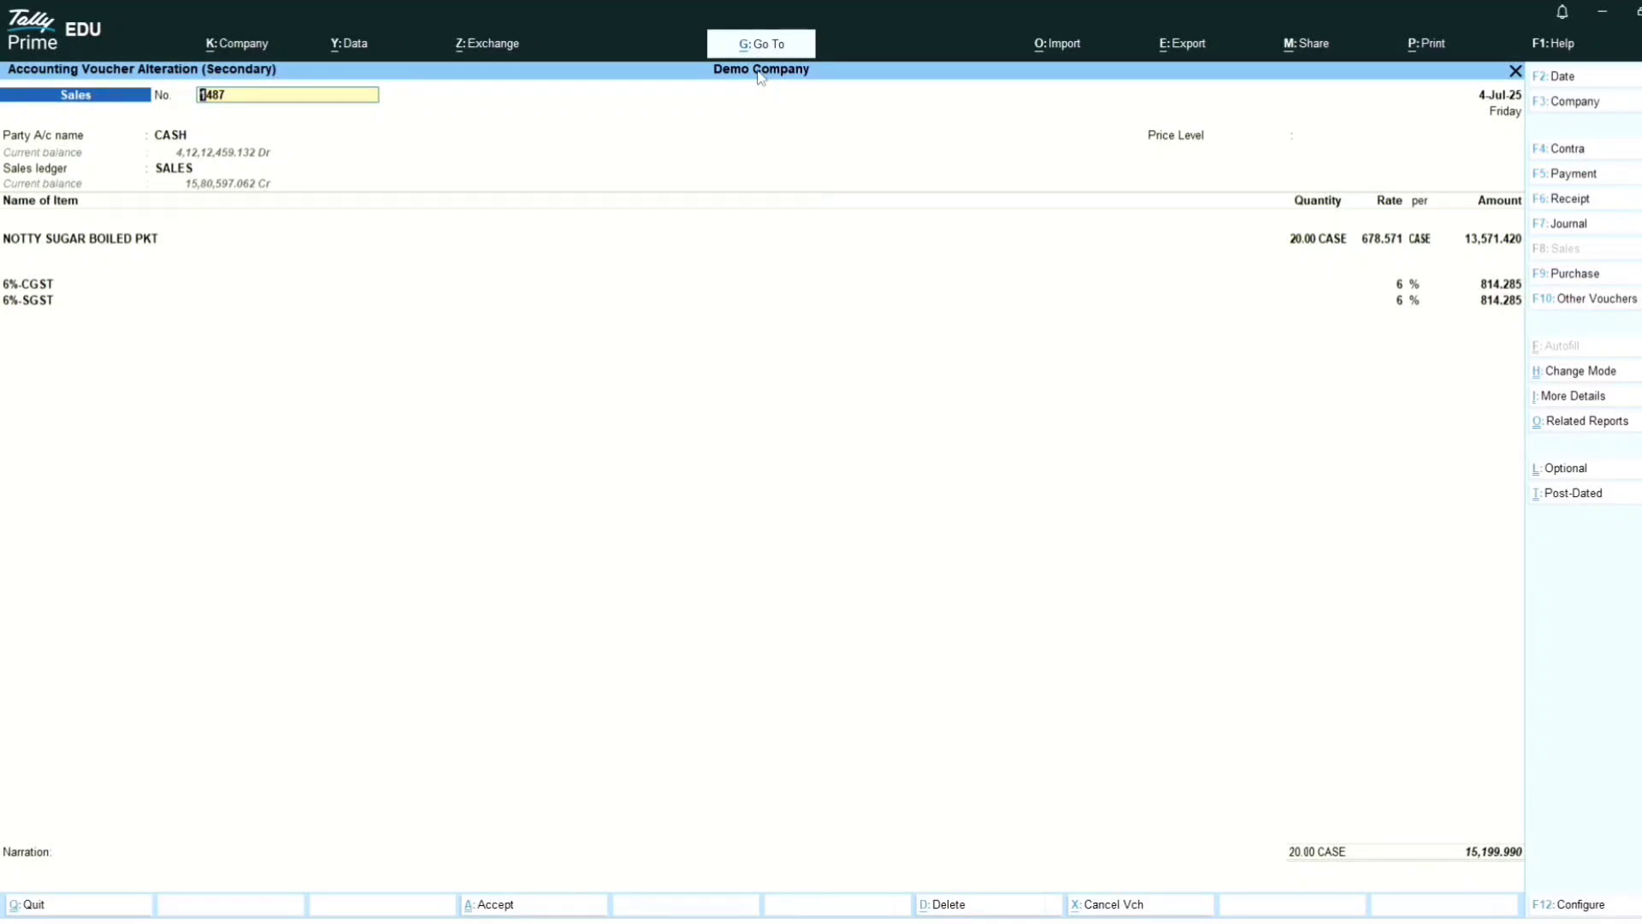
key("ctrl")
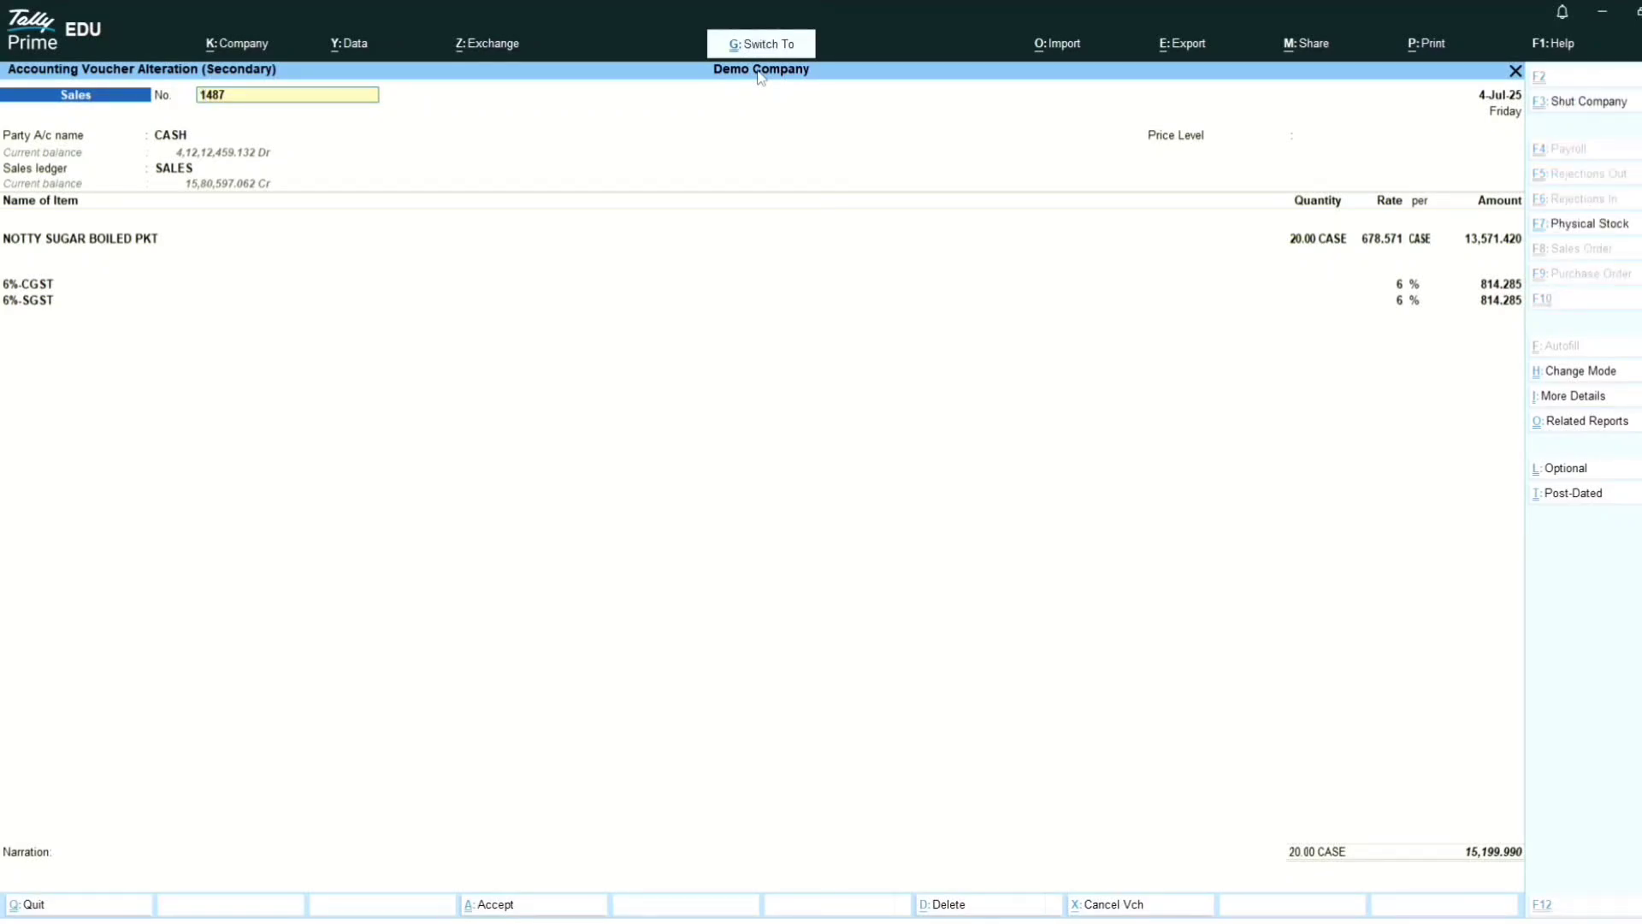
key("ctrl+a")
Step: Reopen the first sales voucher in the Day Book and print it as a Tax Invoice
key("Return")
key("ctrl+a")
key("ctrl+p")
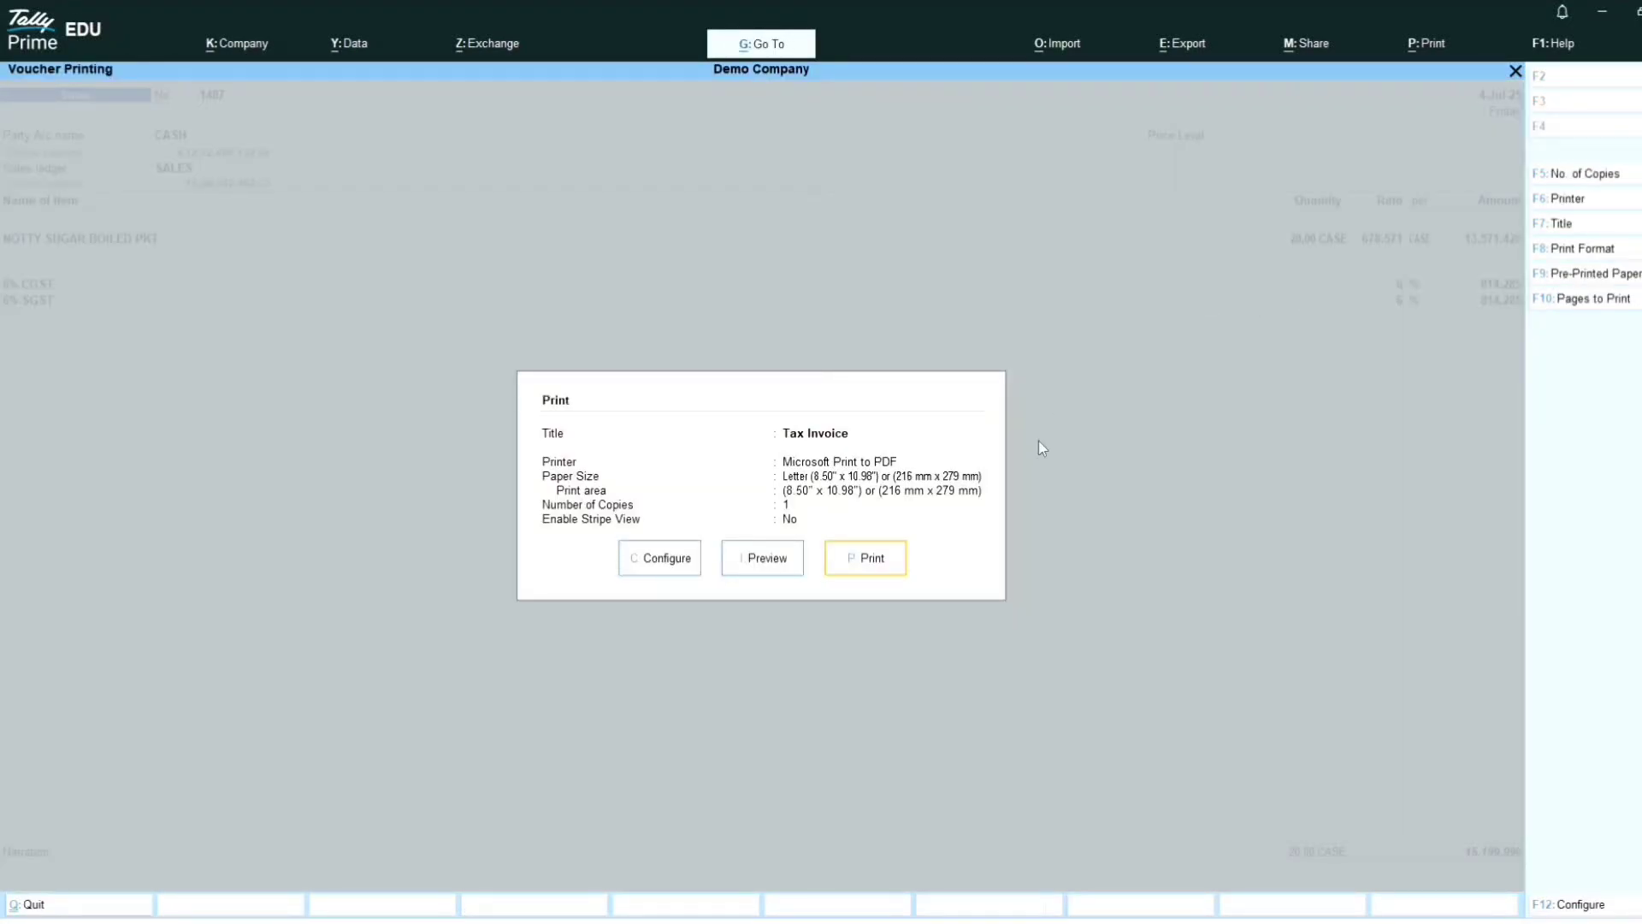
left_click(889, 574)
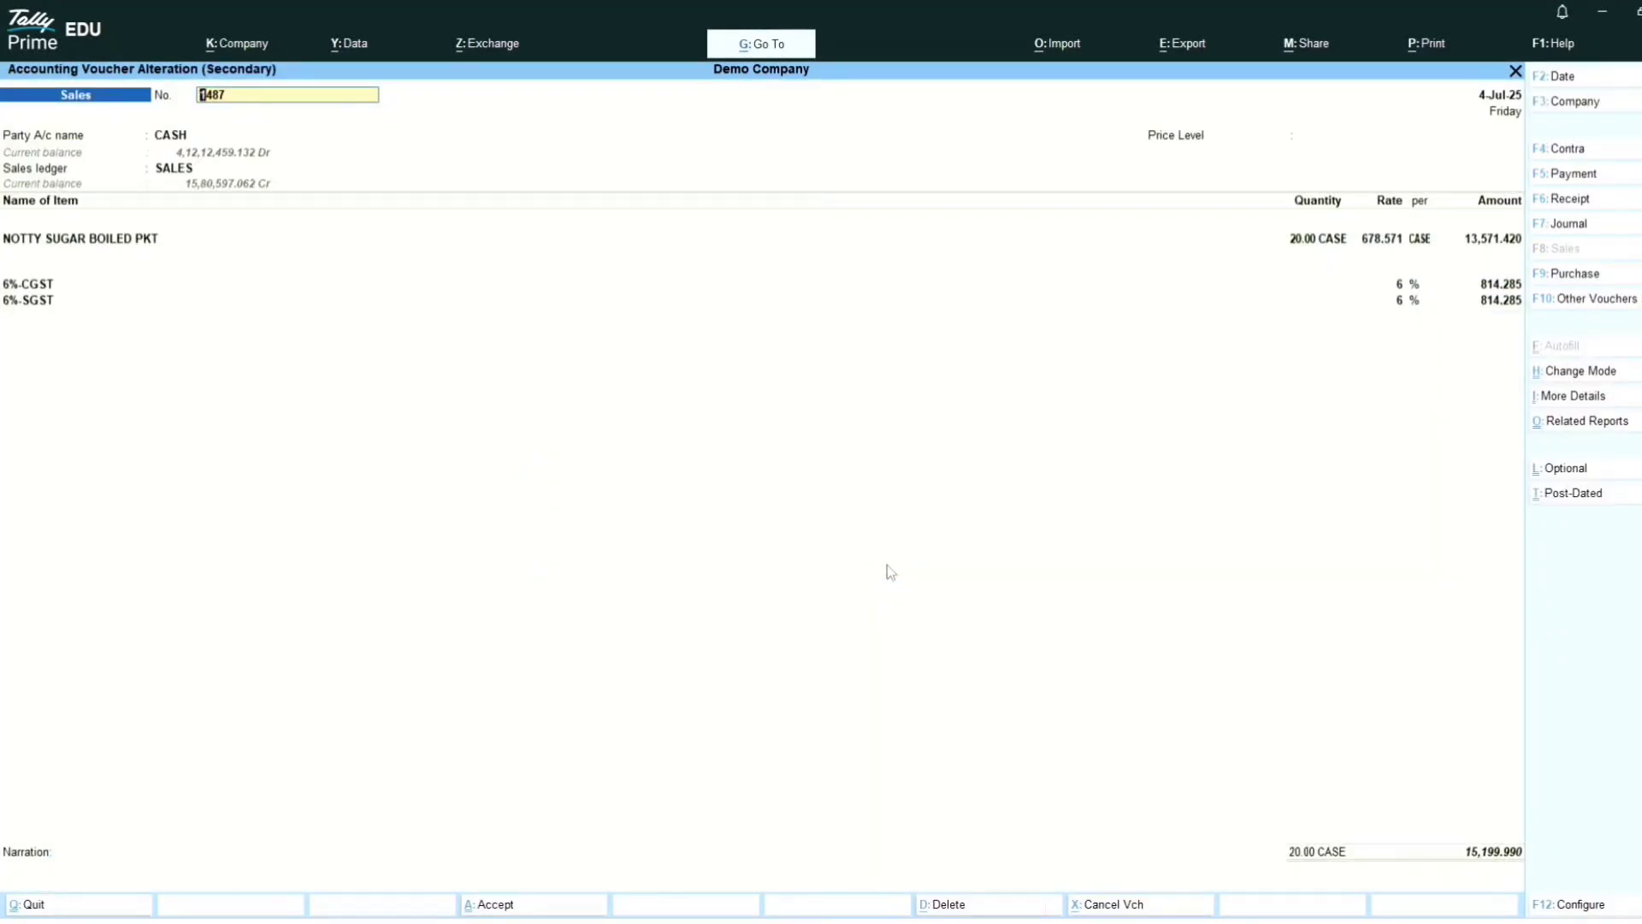
Step: Configure the export of the current voucher with PDF (Read-only document) format and Digital Signature set to Not Applicable
key("alt")
key("alt+e")
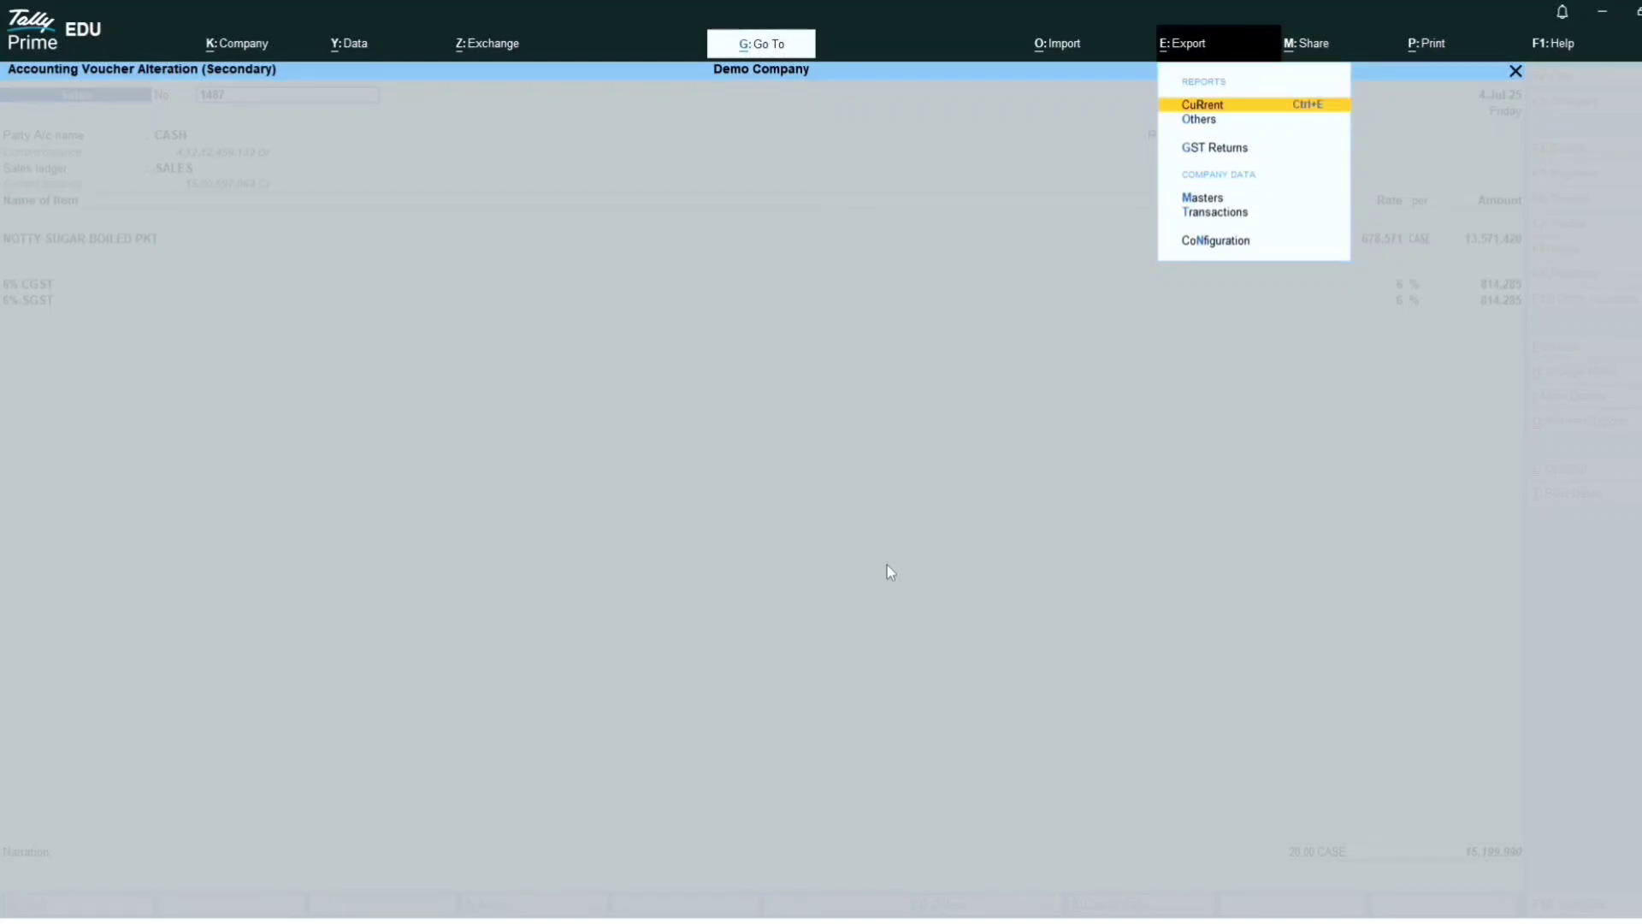
key("Return")
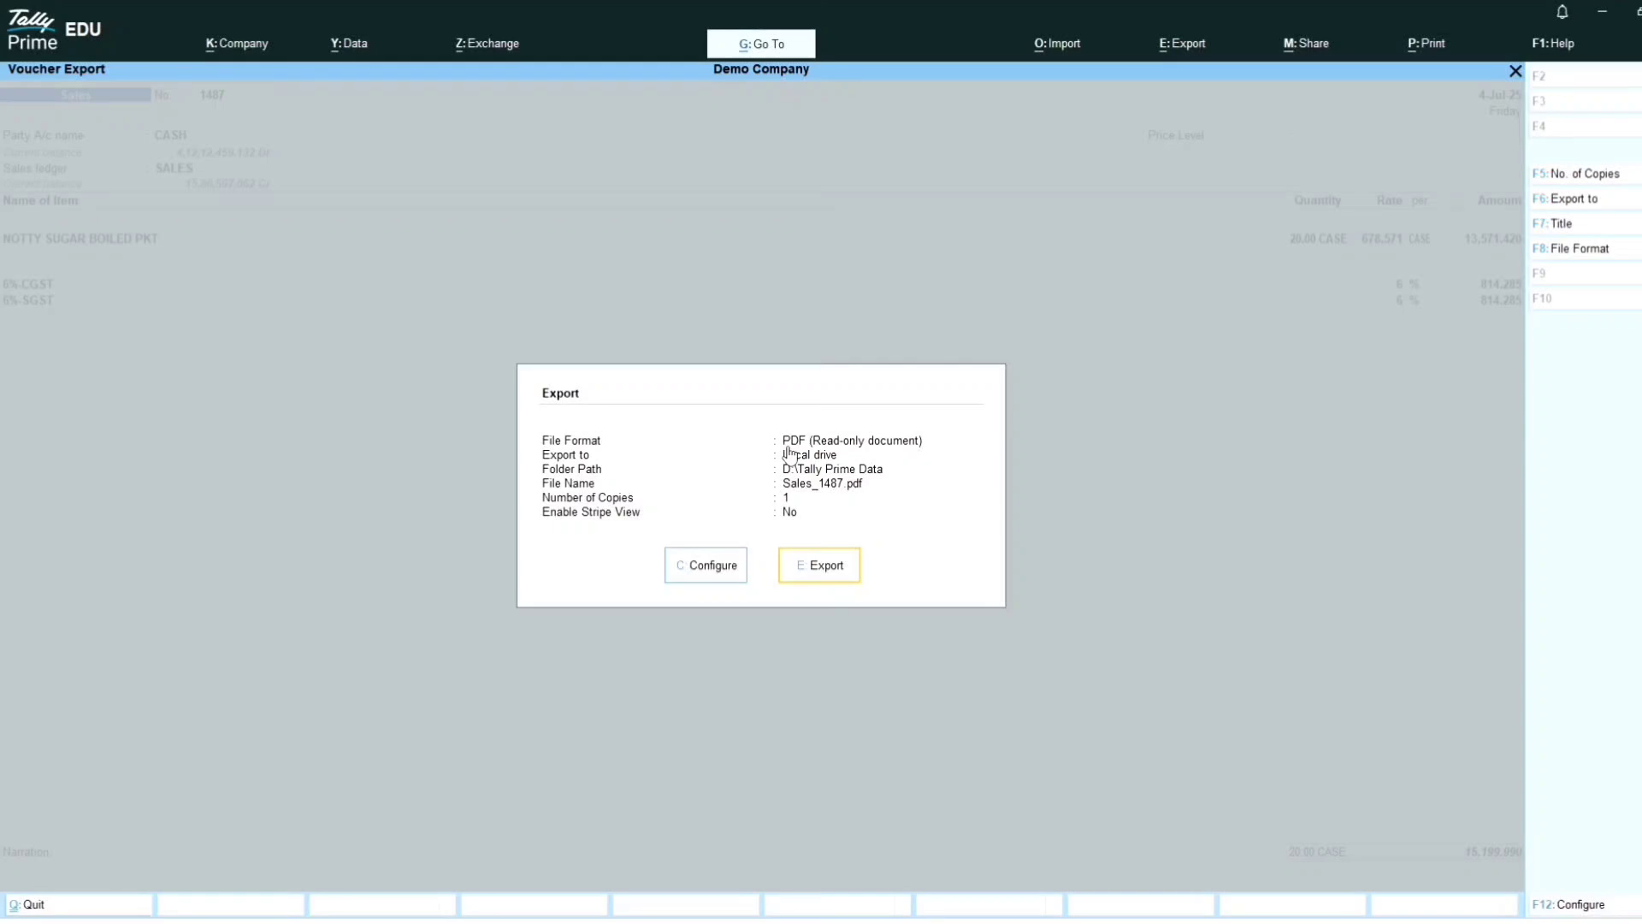
key("c")
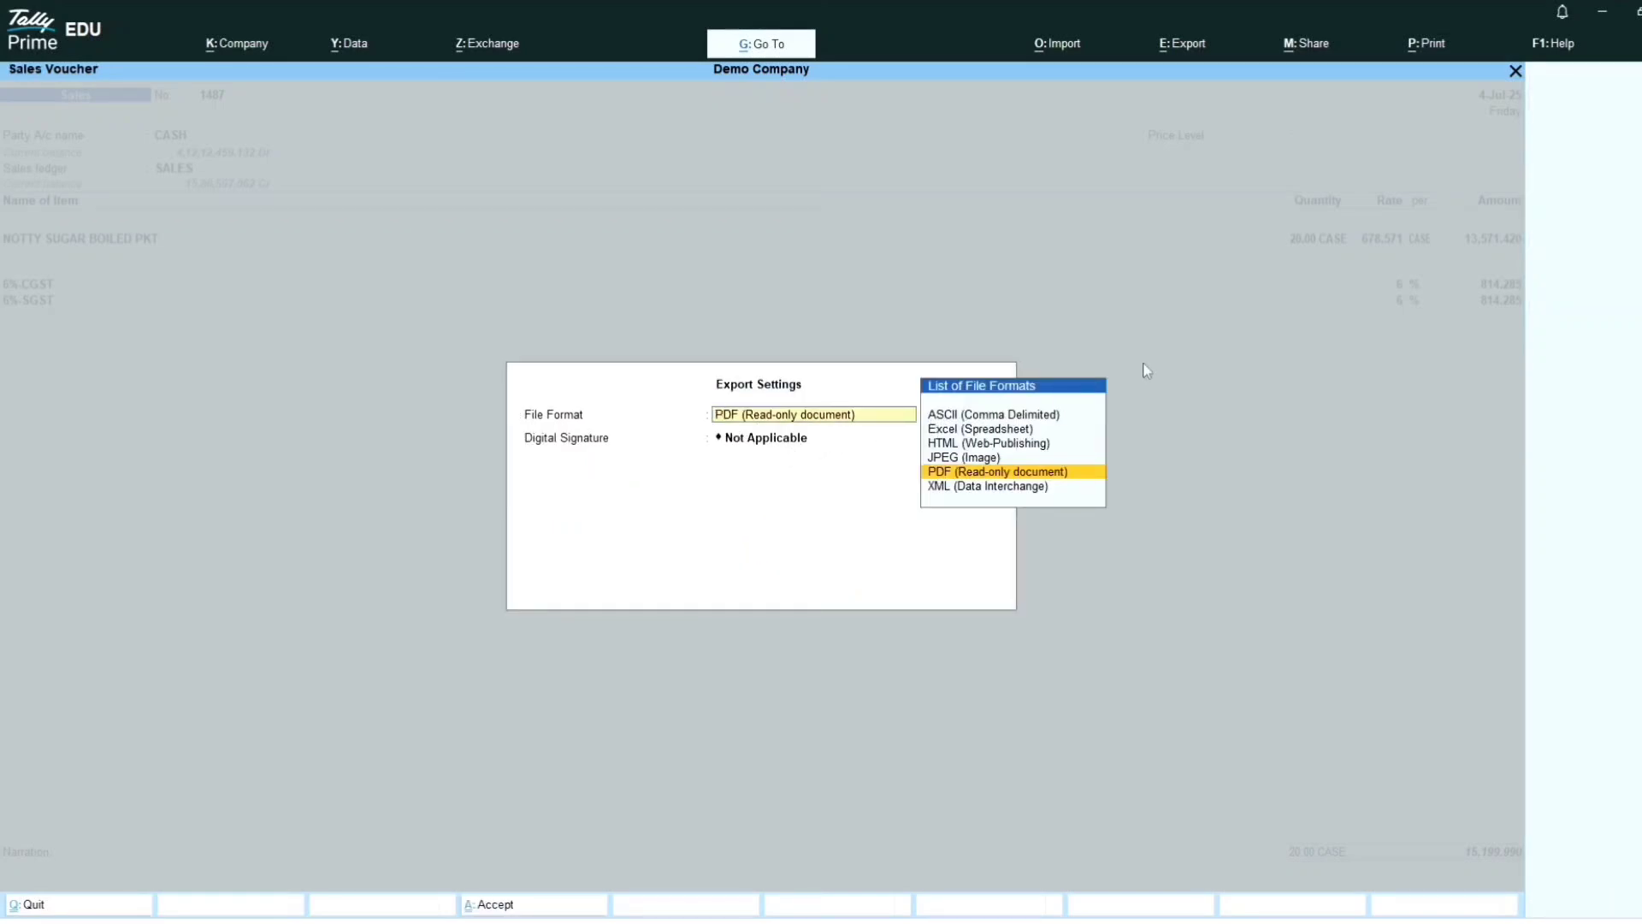
key("Down")
key("Up")
key("Up")
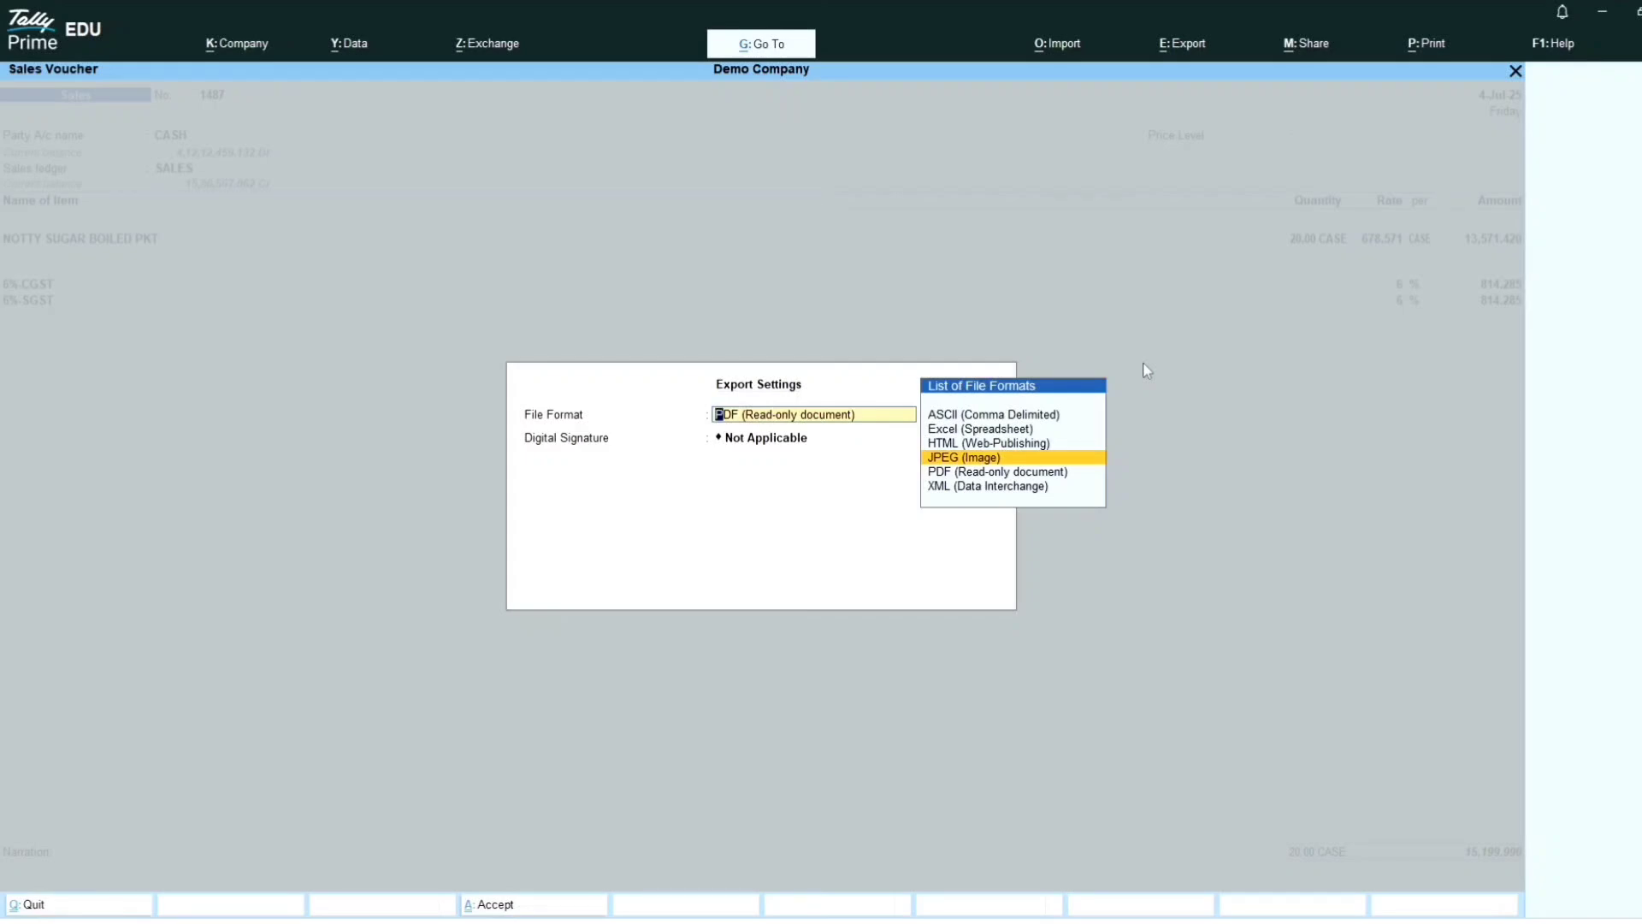
key("Down")
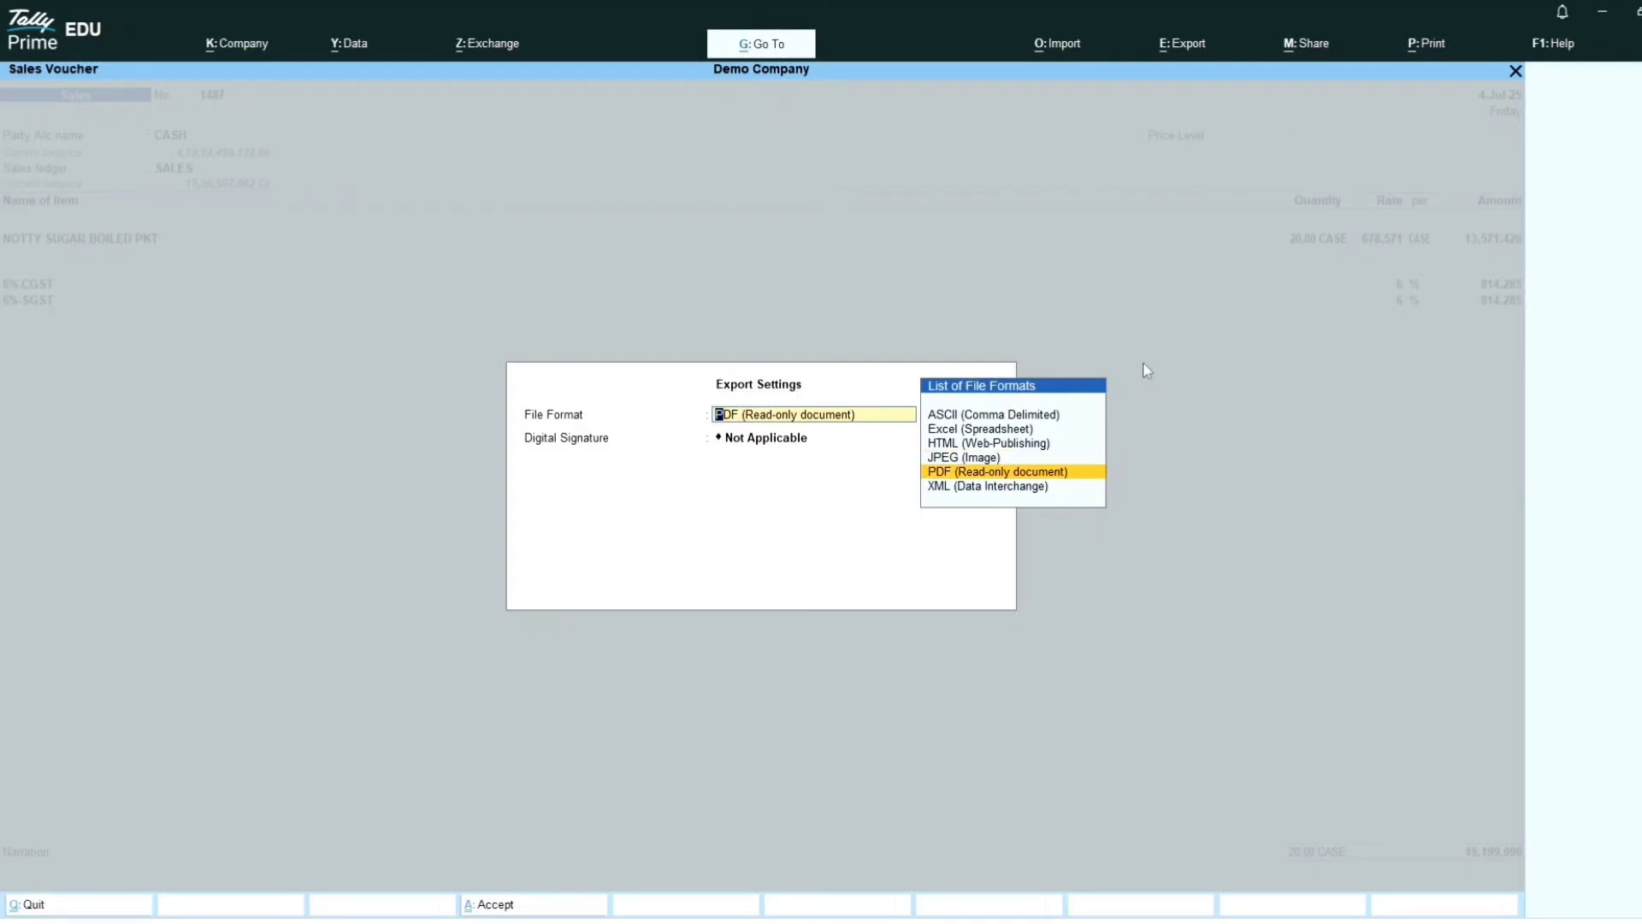
key("Return")
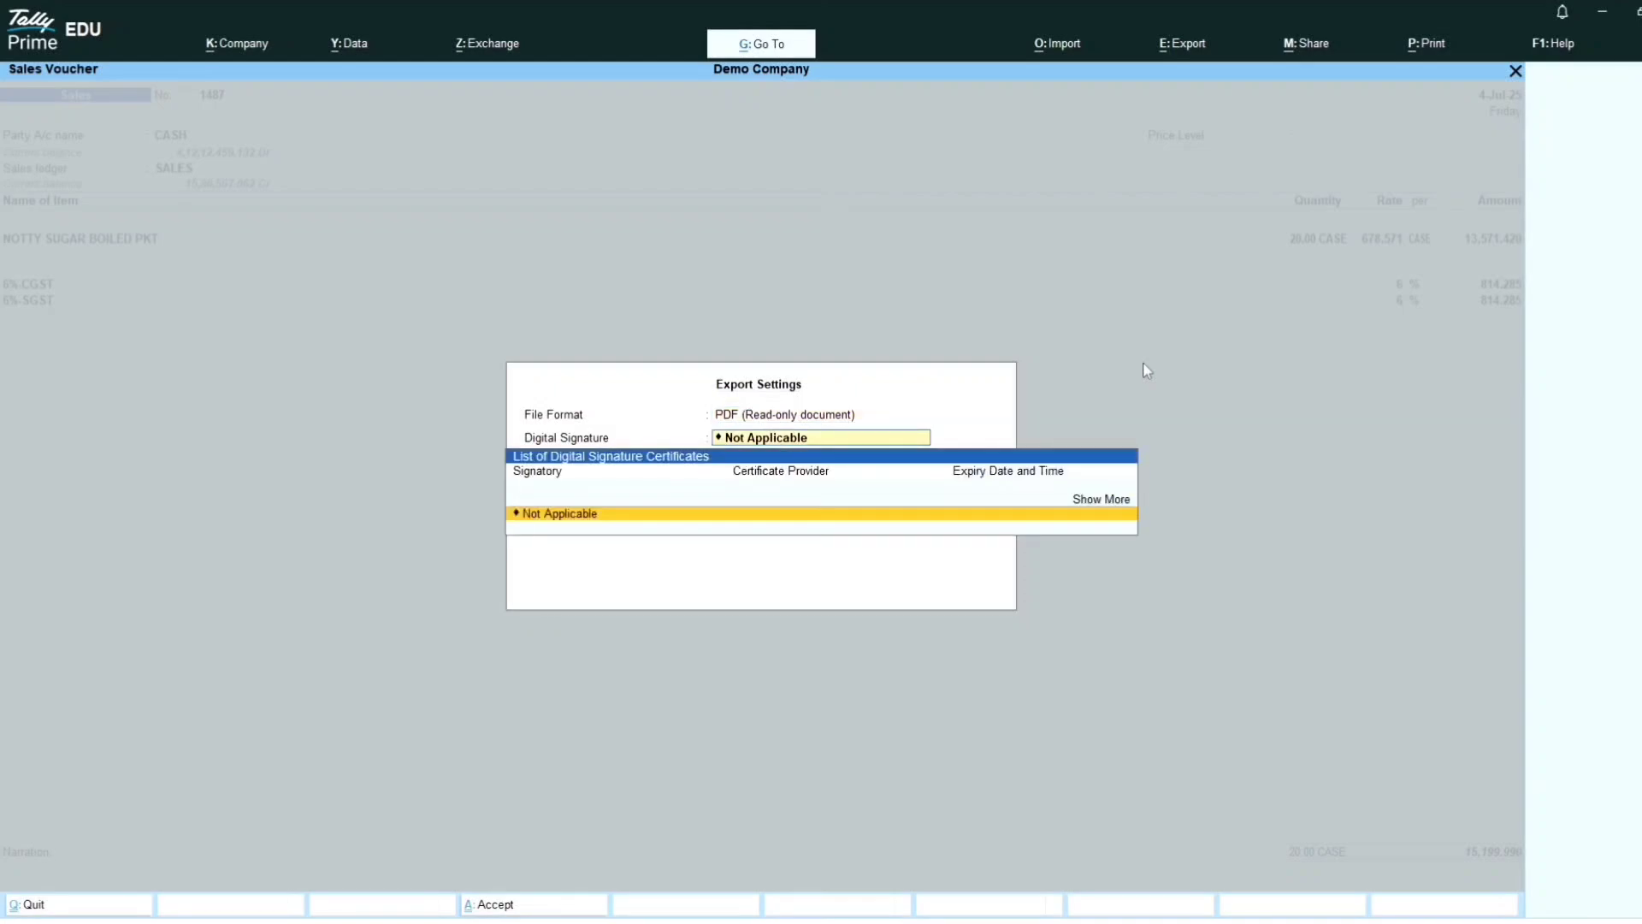
key("Return")
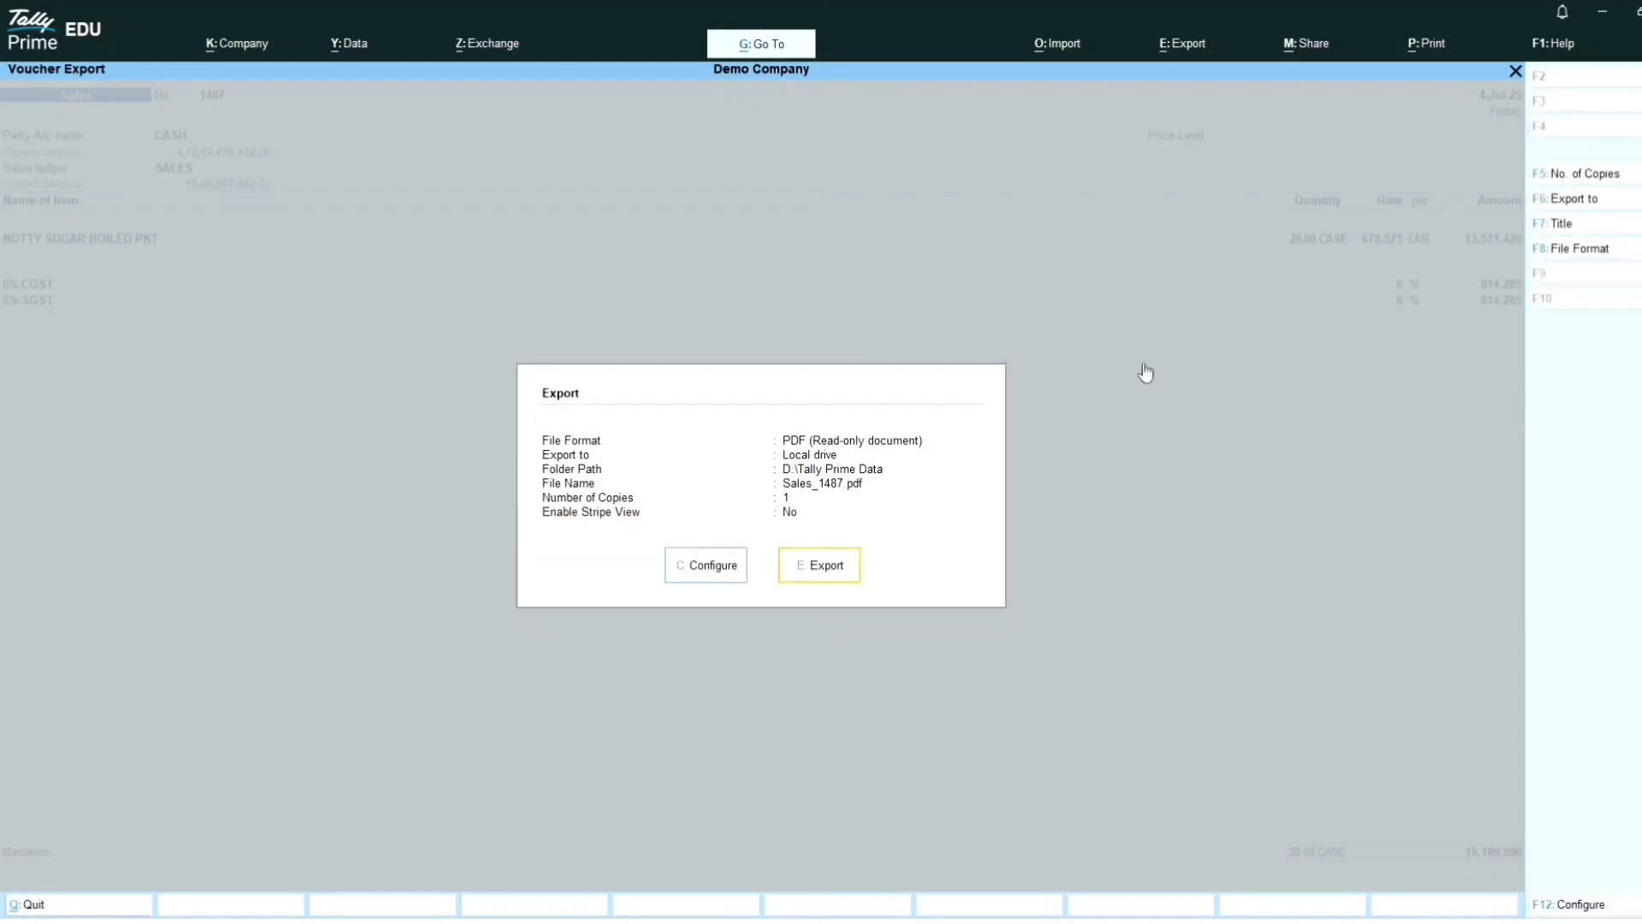
Step: Export the voucher as Sales_1487.pdf to D:\Tally Prime Data, then switch from the PDF viewer back to the Day Book in TallyPrime
key("Return")
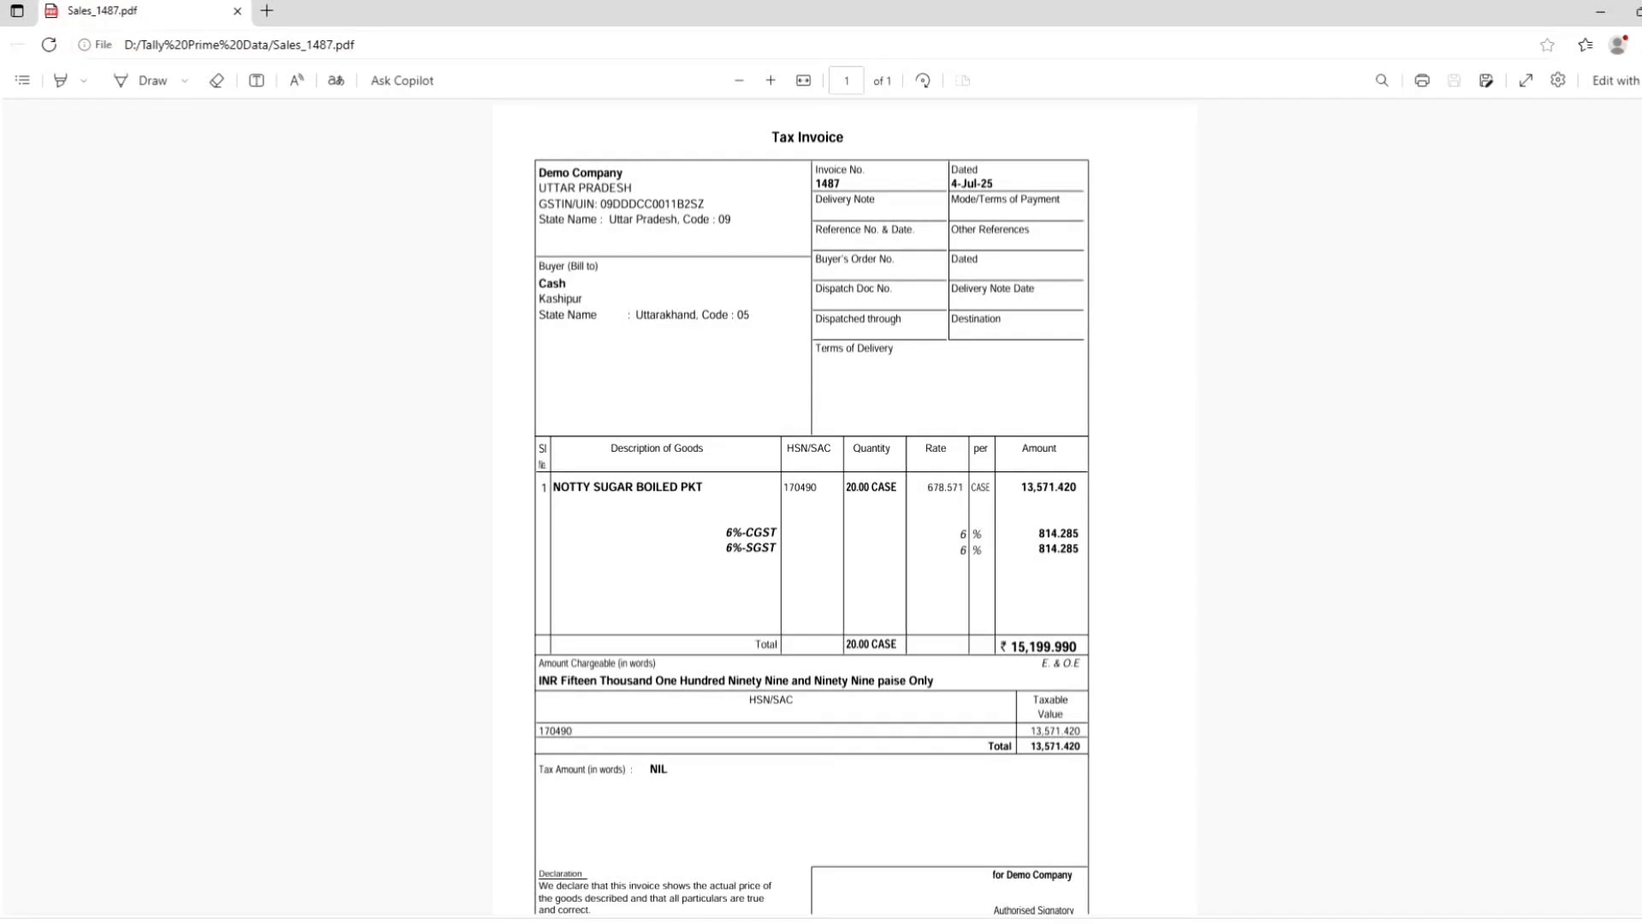
key("alt+Tab")
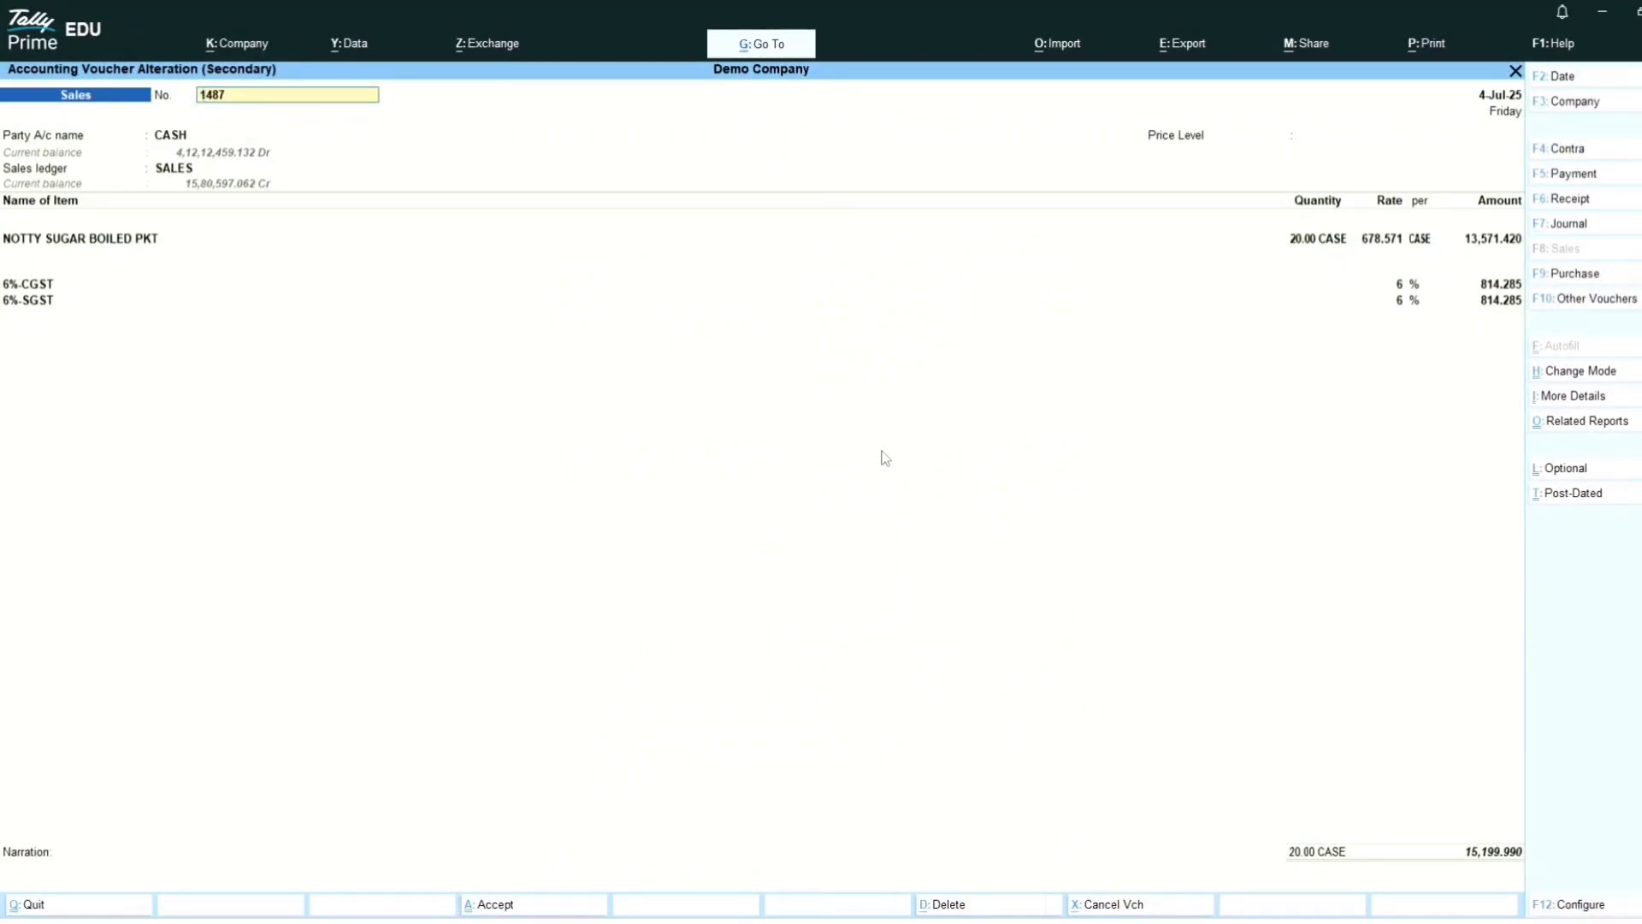
key("BackSpace")
key("Escape")
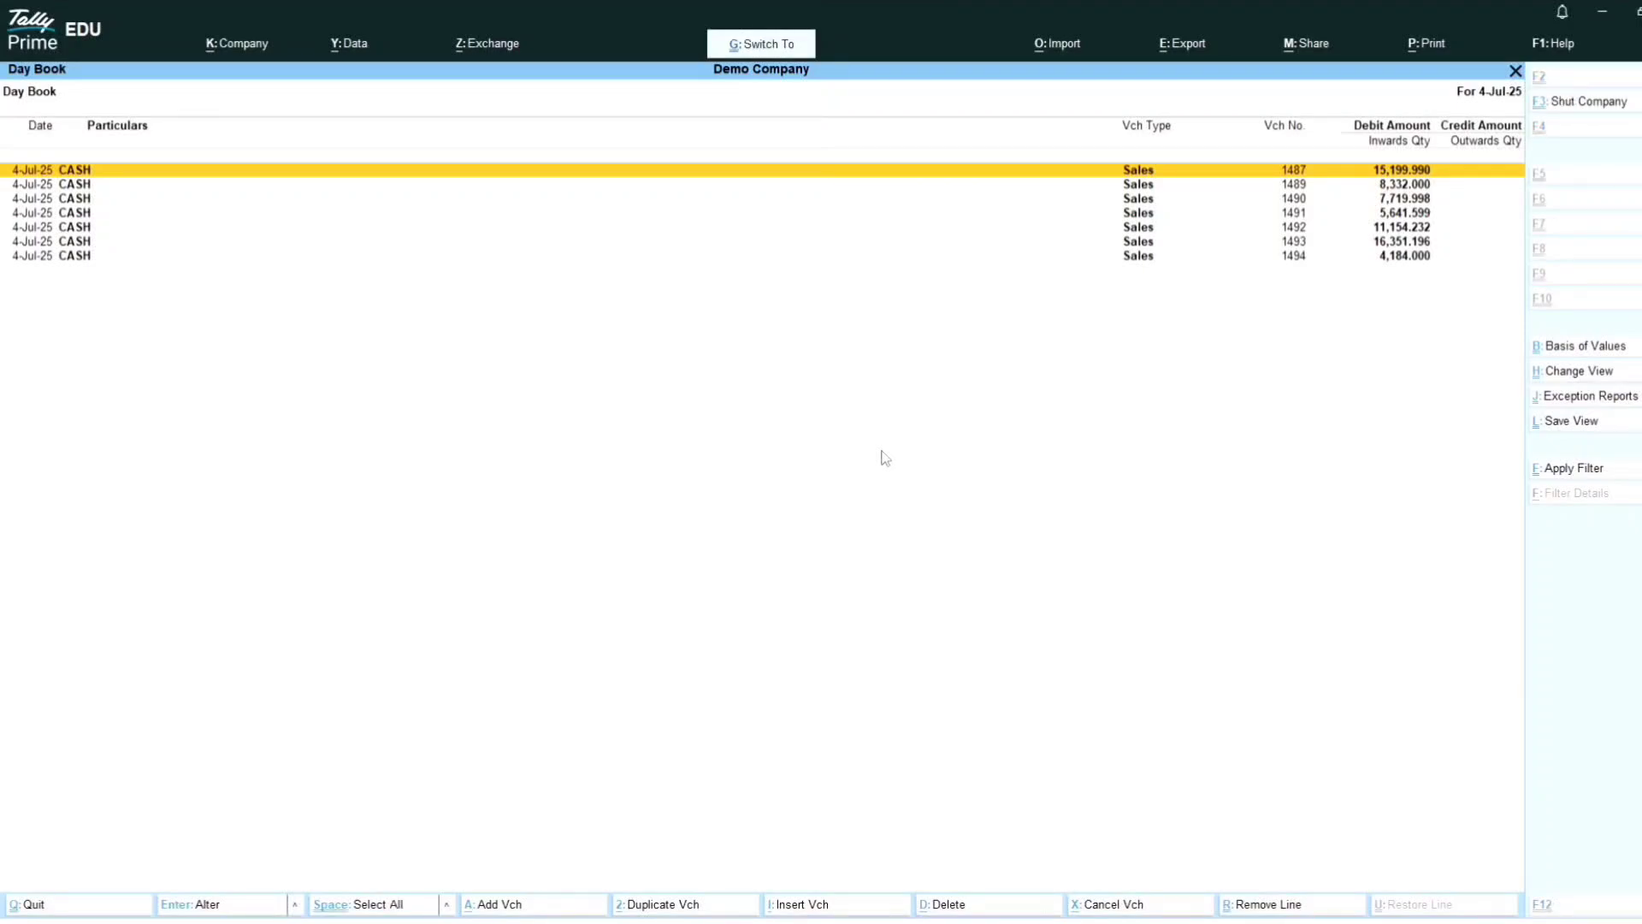
Step: Open the Calculator beneath the Day Book, switch focus between the two, and close the Calculator again
key("ctrl+n")
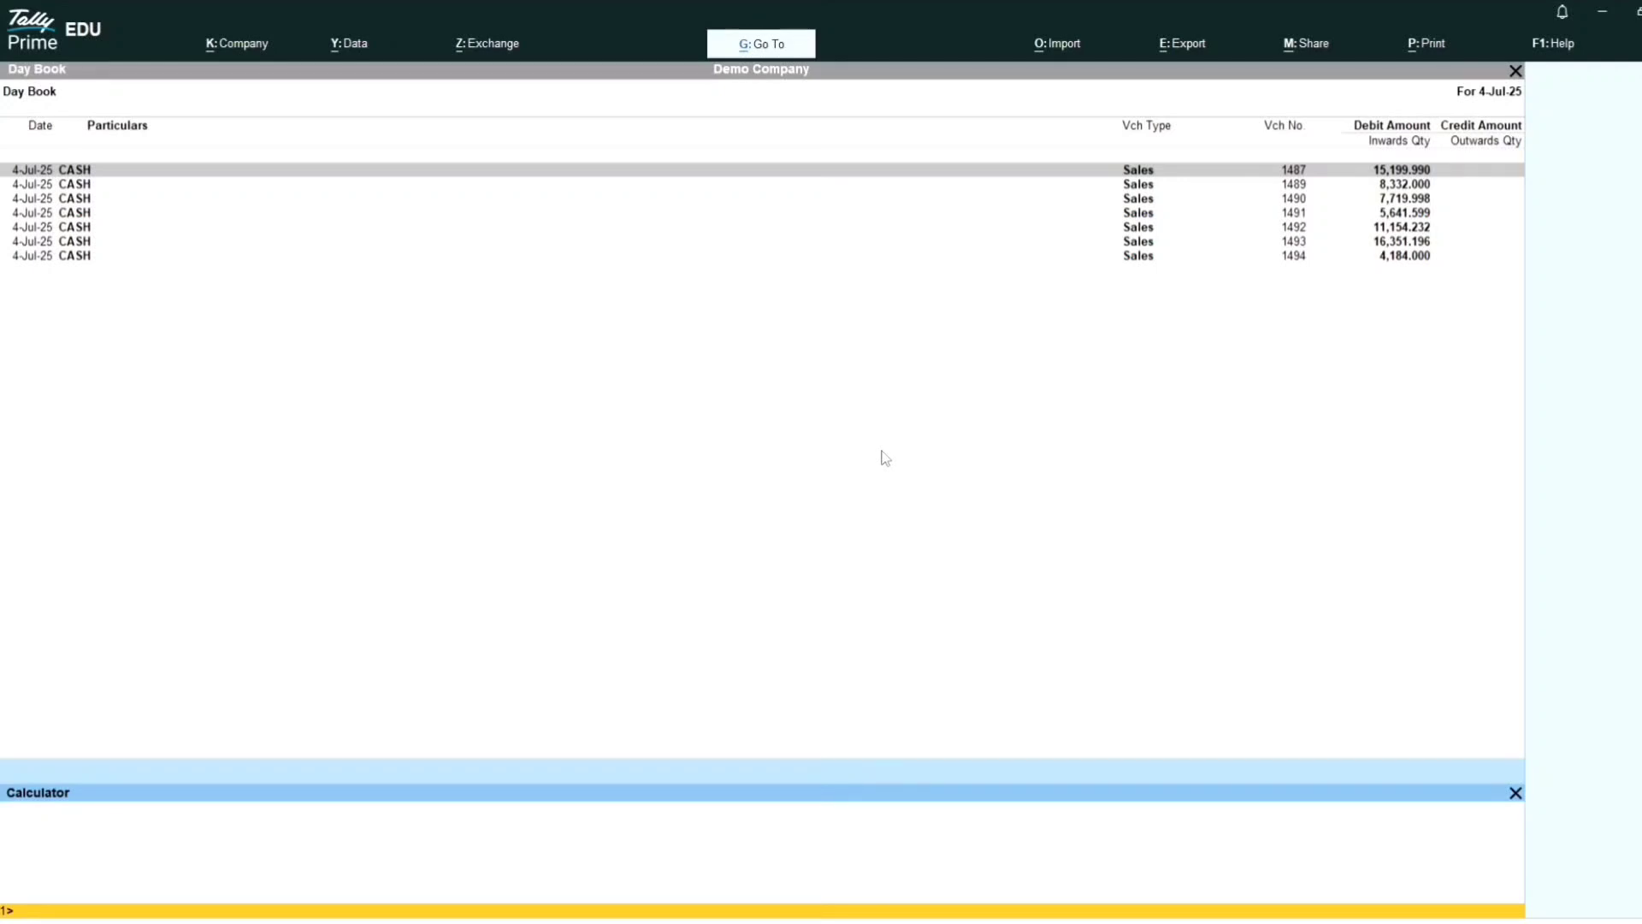
key("ctrl")
key("ctrl")
key("ctrl+n")
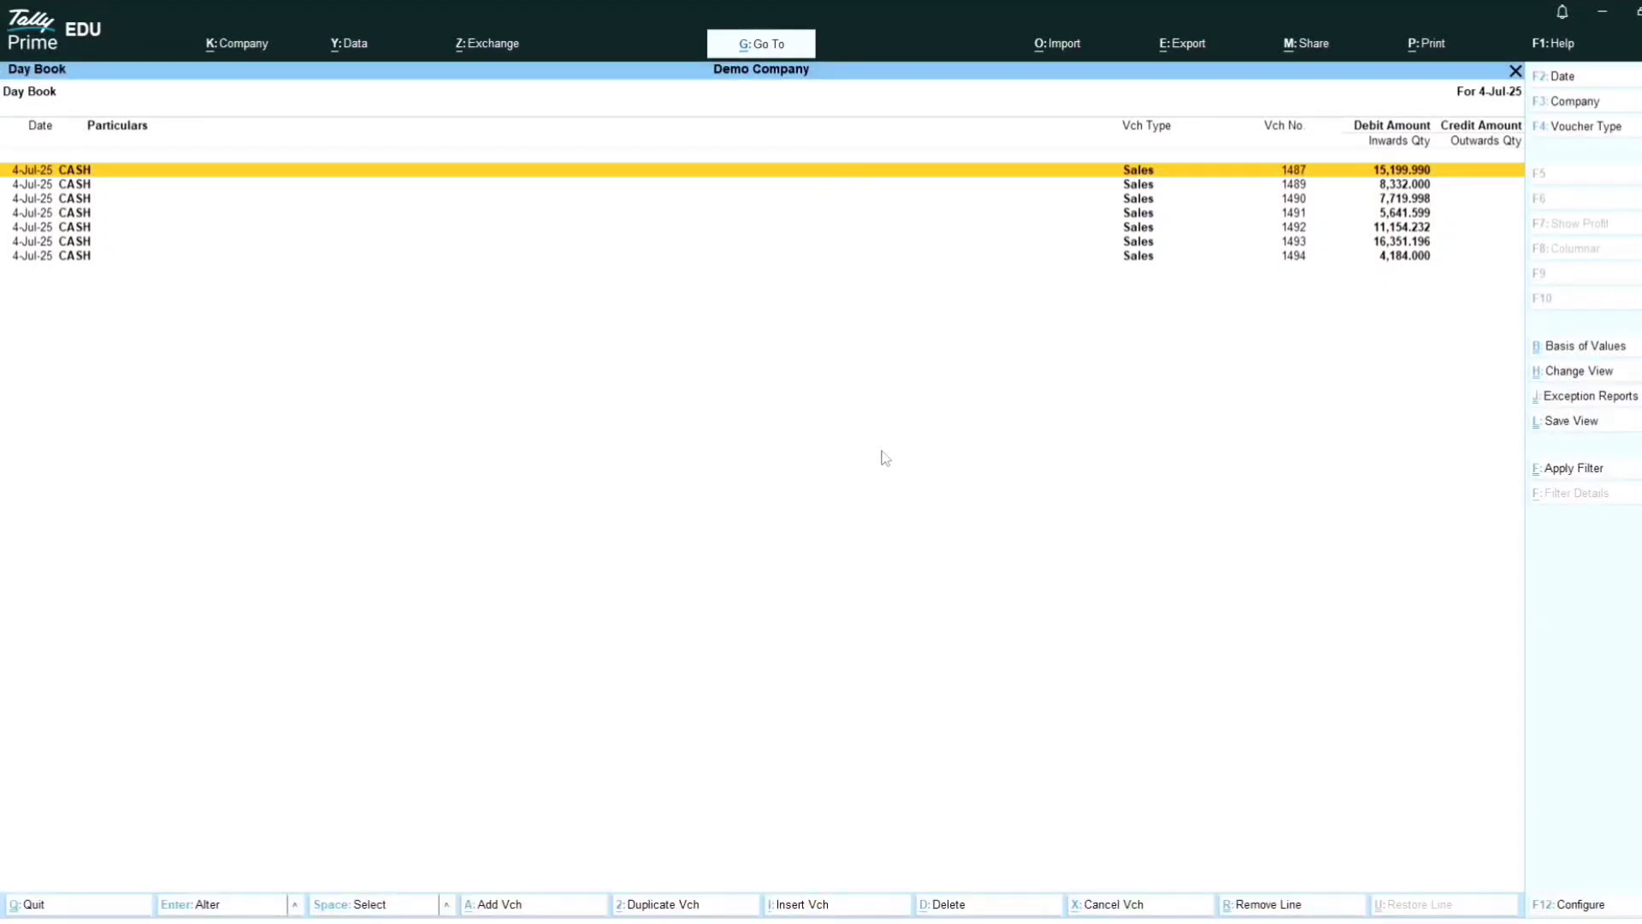
key("ctrl+n")
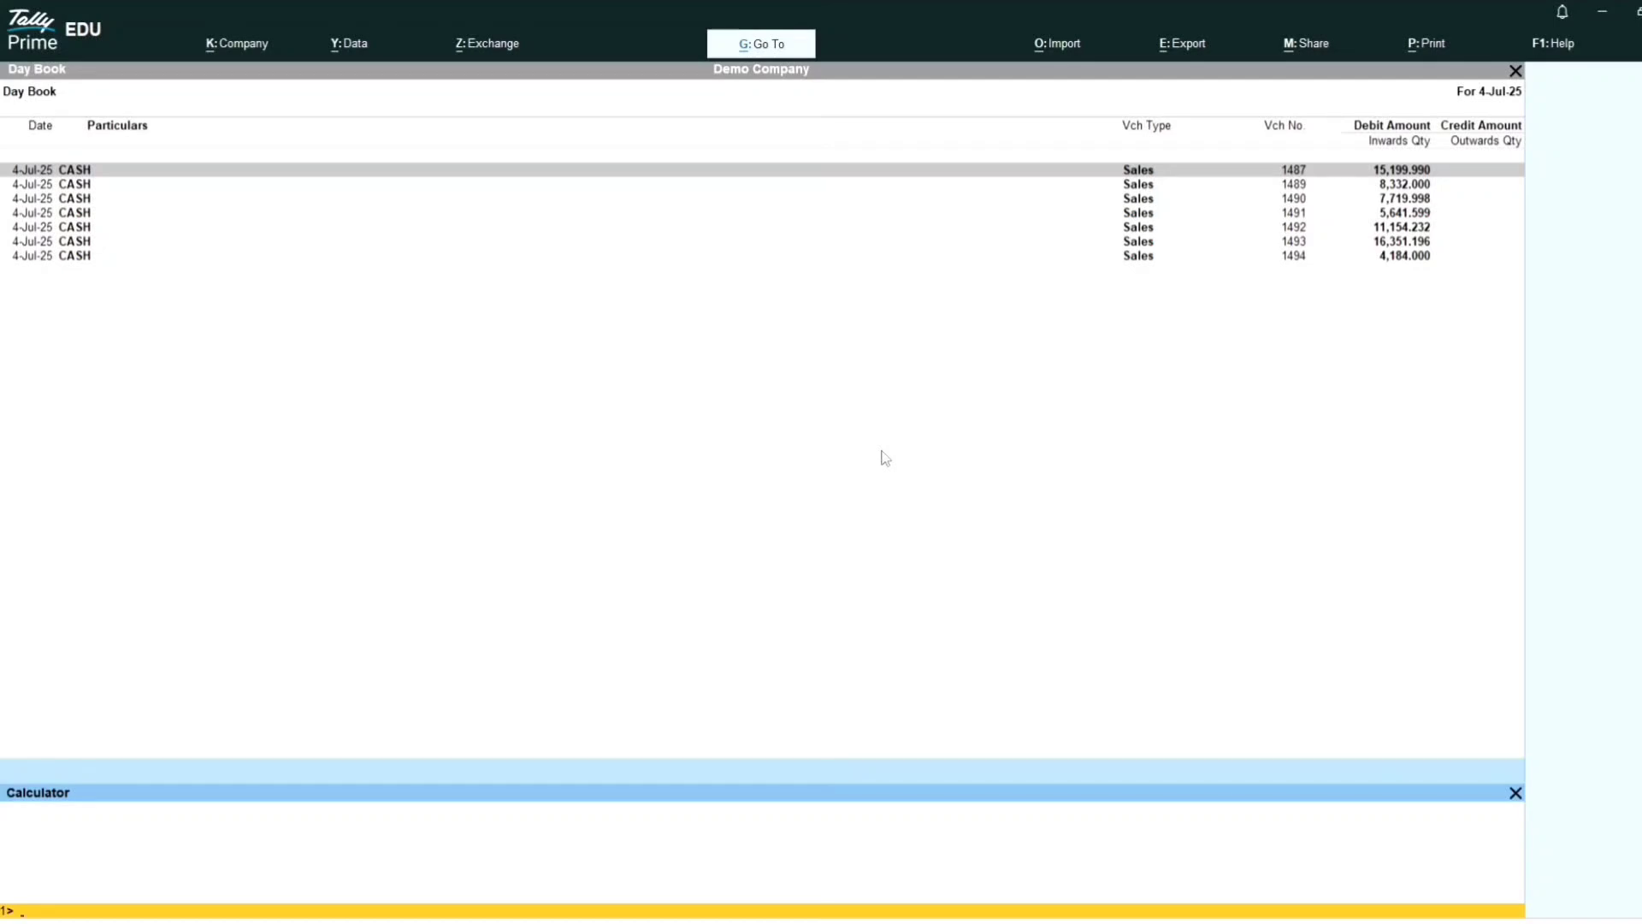
key("ctrl+m")
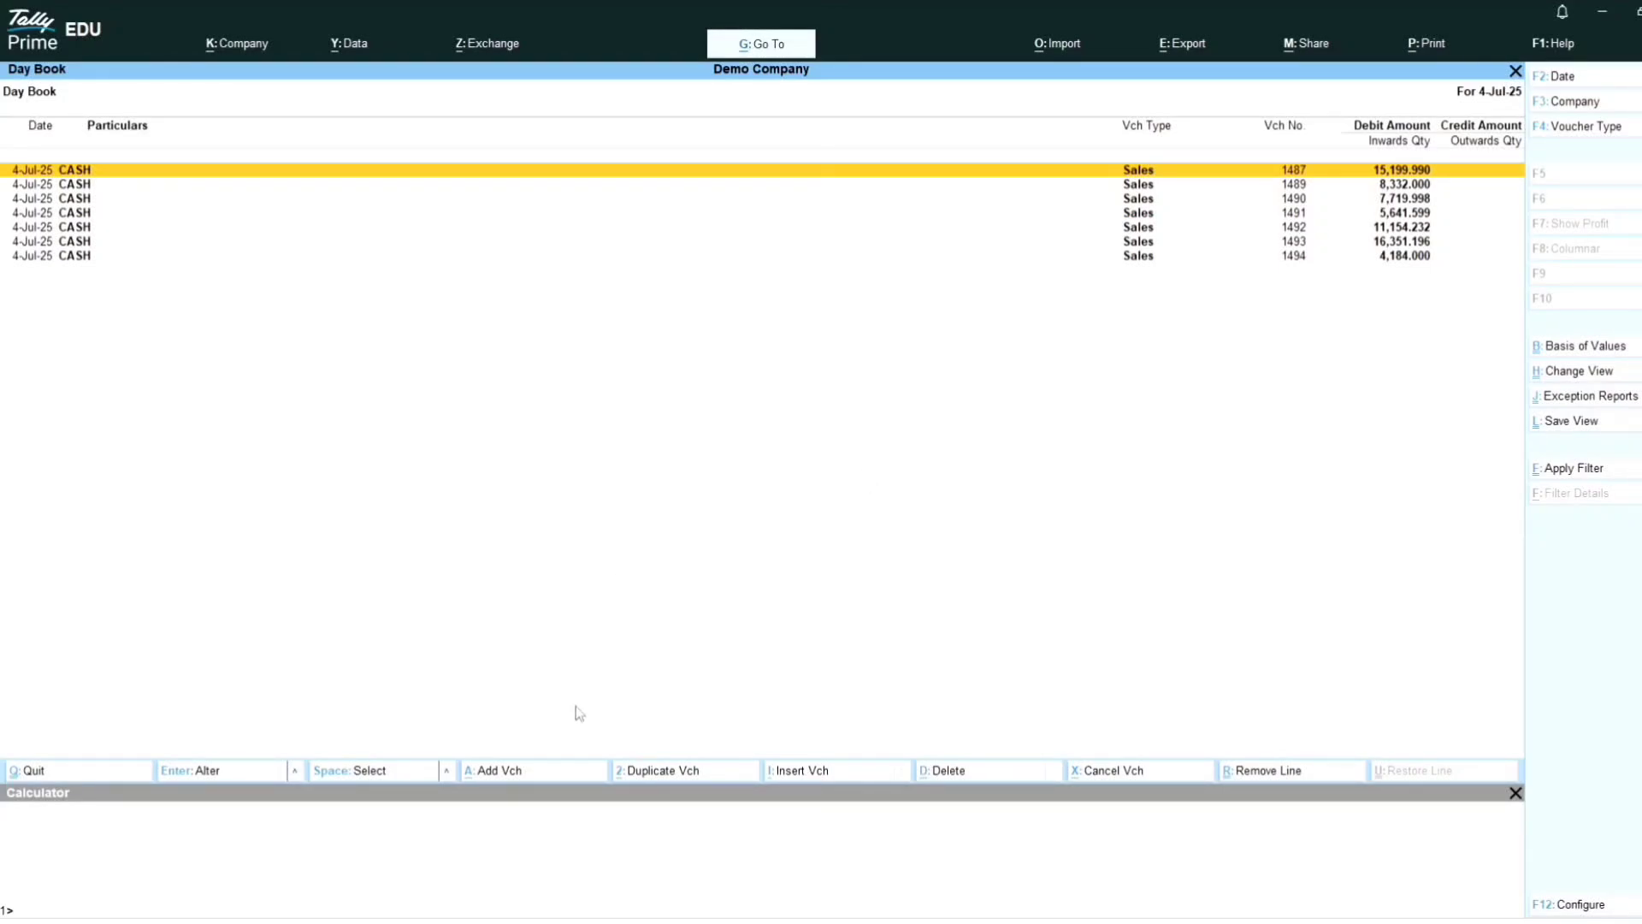
key("ctrl+n")
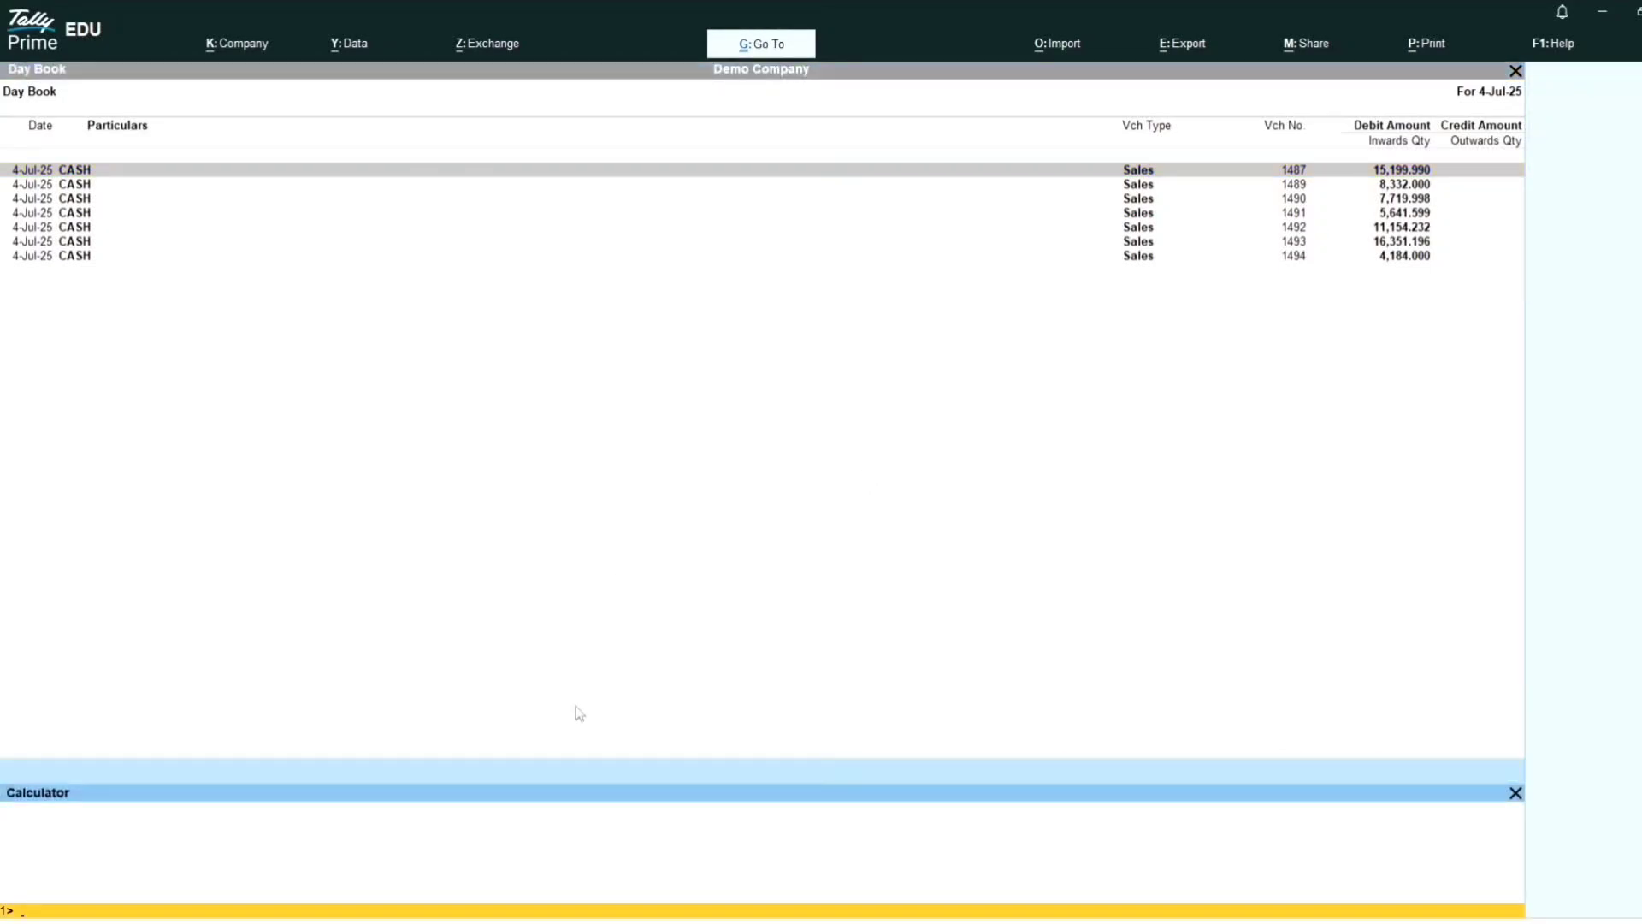
key("Escape")
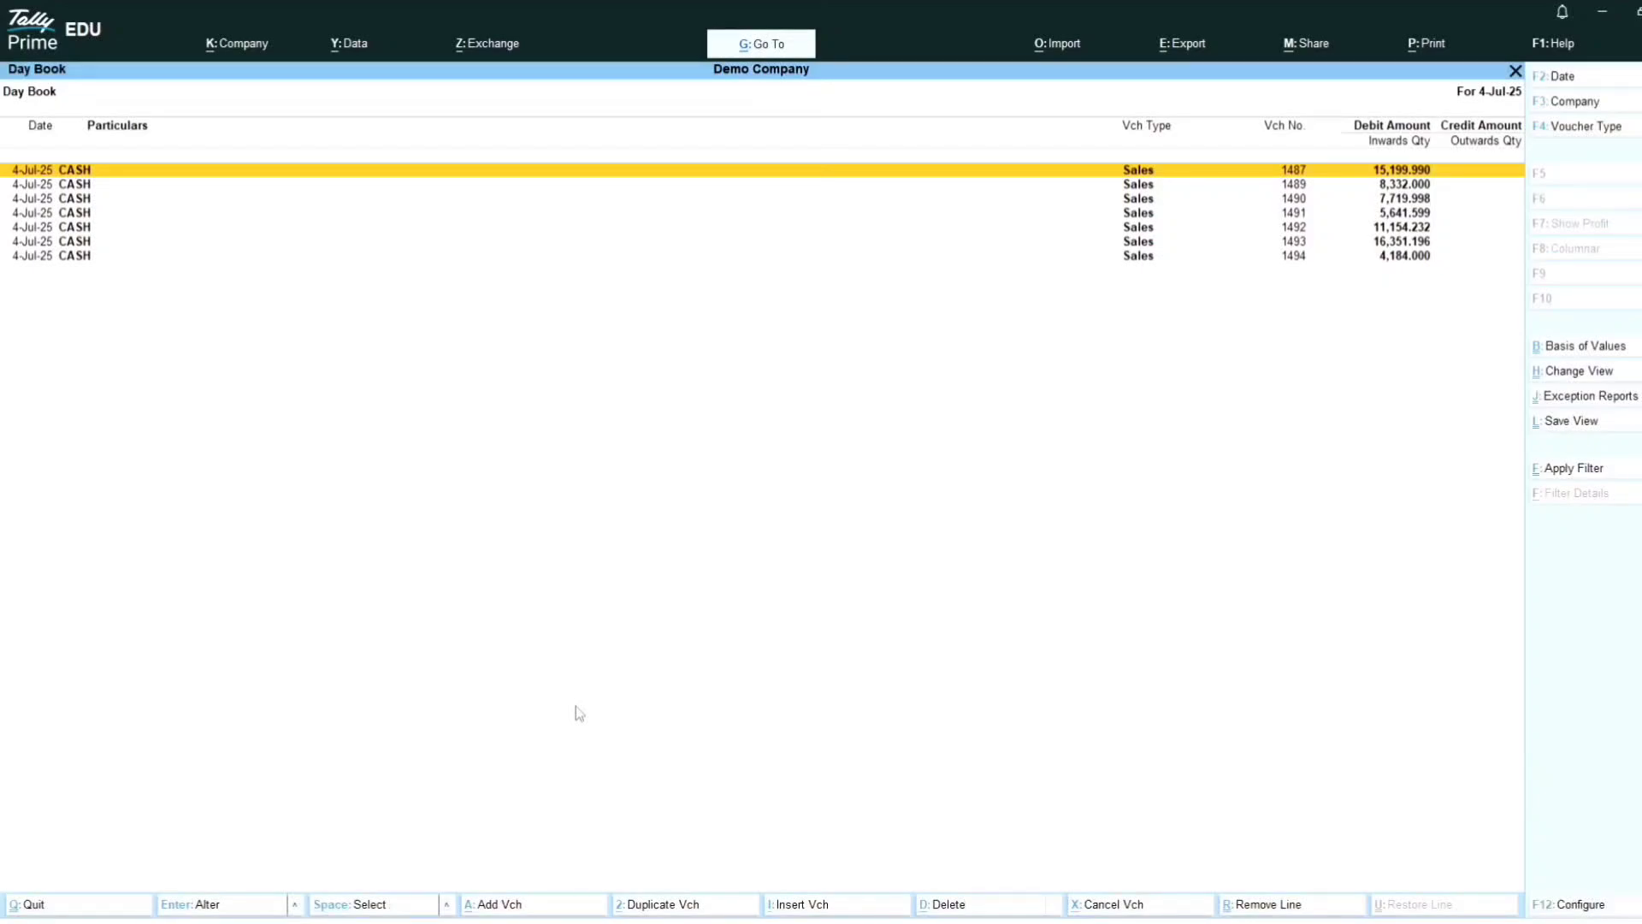
key("ctrl")
key("ctrl+n")
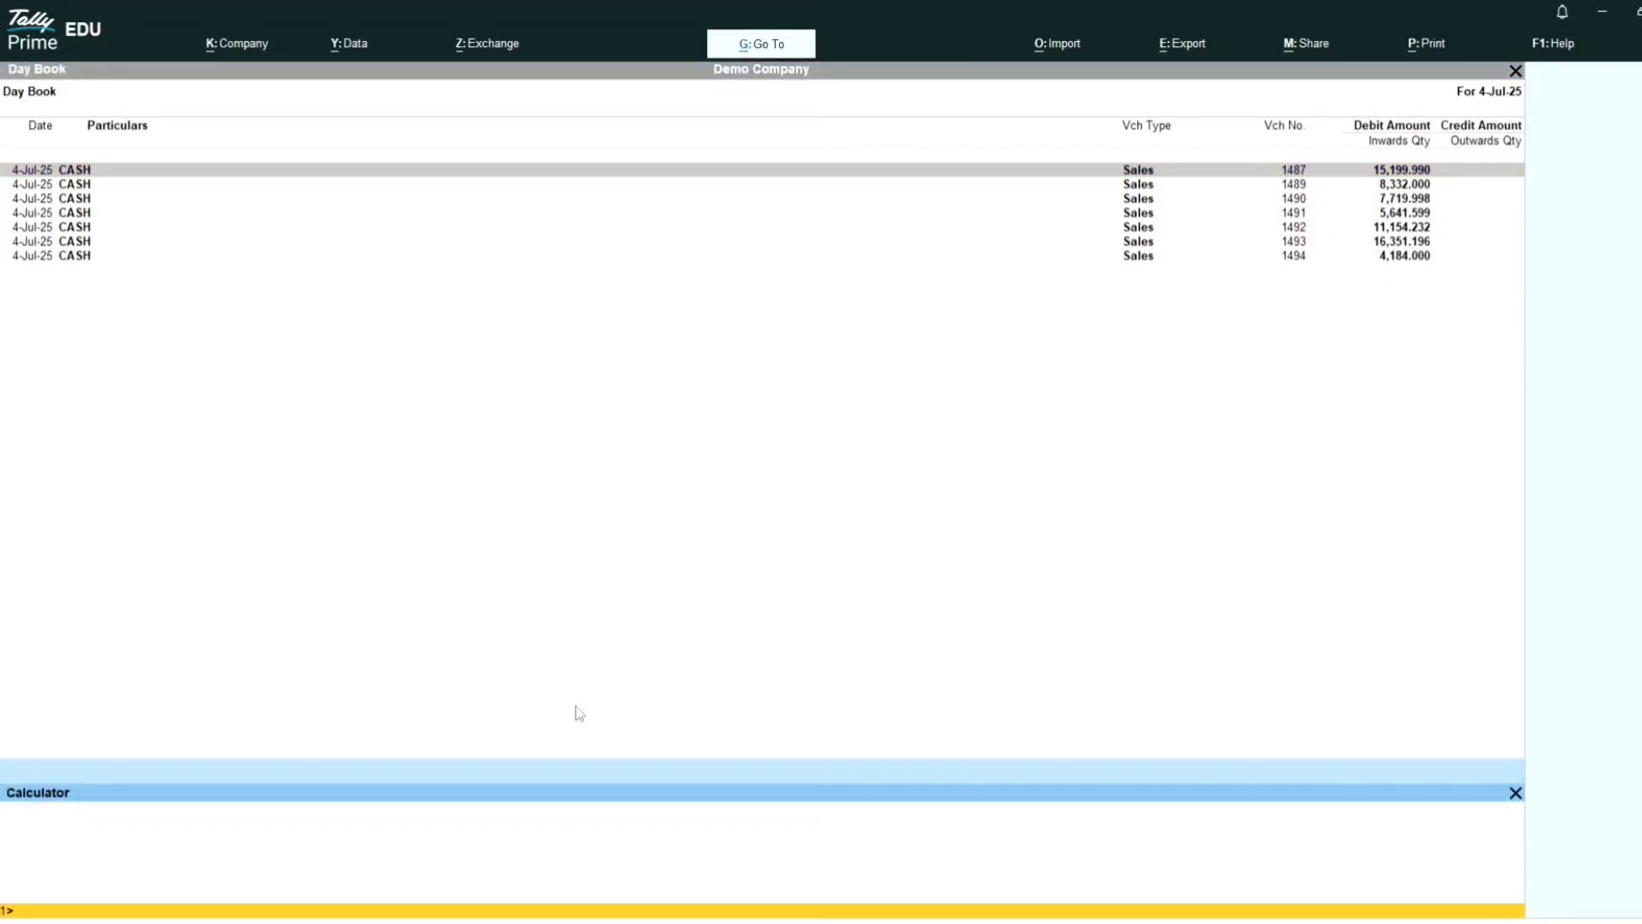
key("ctrl")
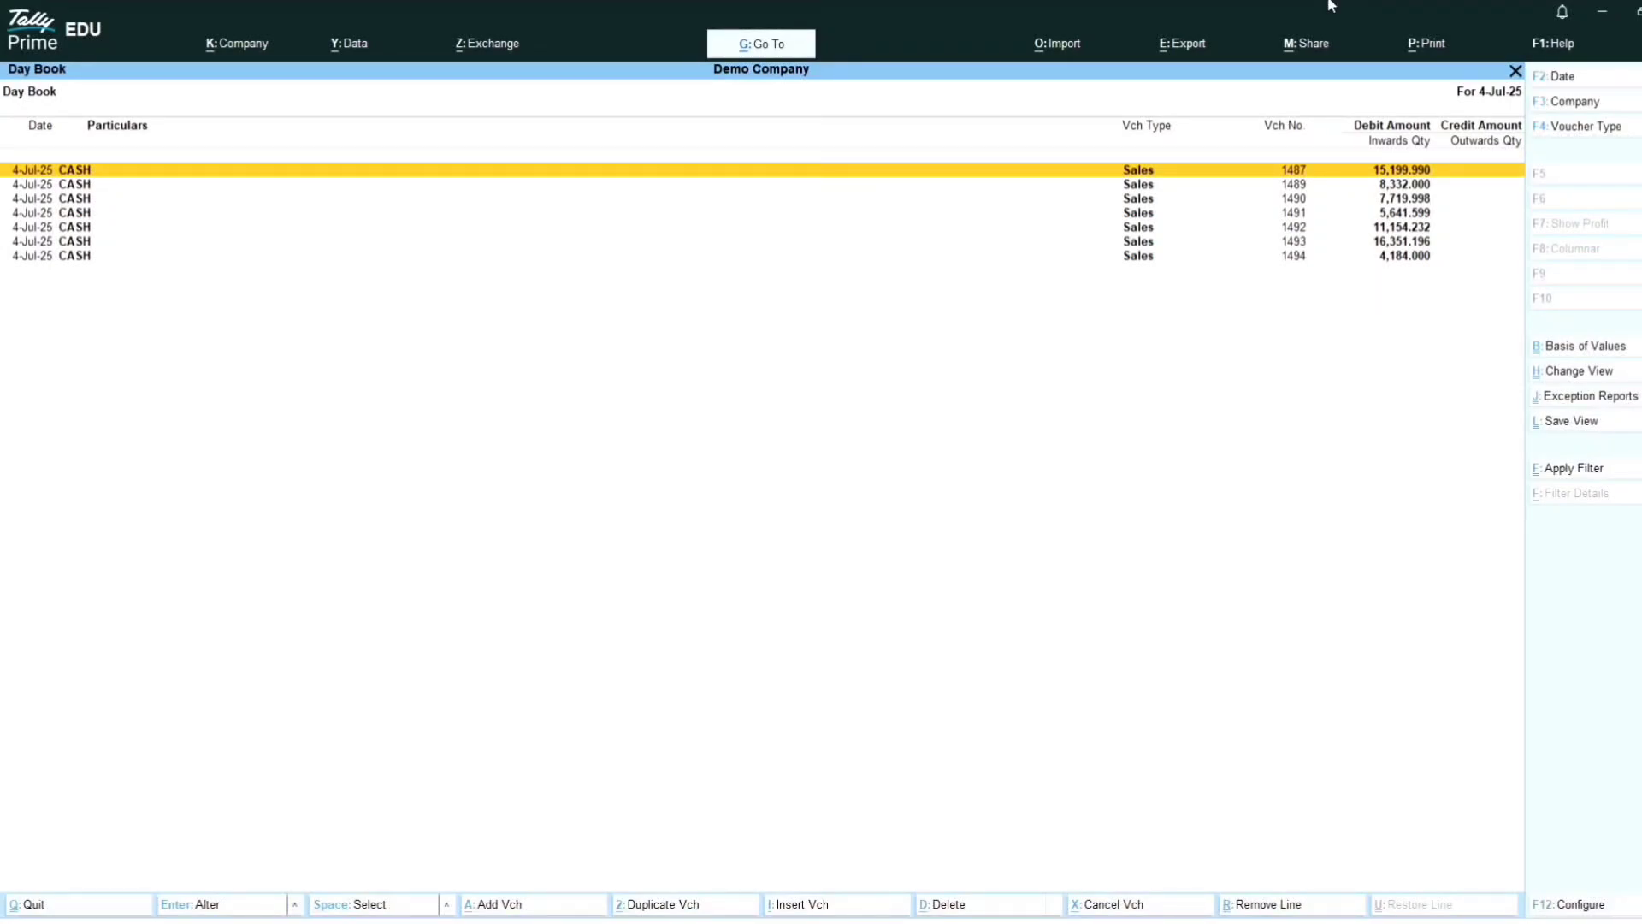
Step: Set the first sales voucher's date to 1-7-2025, and leave without saving to return to the Gateway of Tally
key("Return")
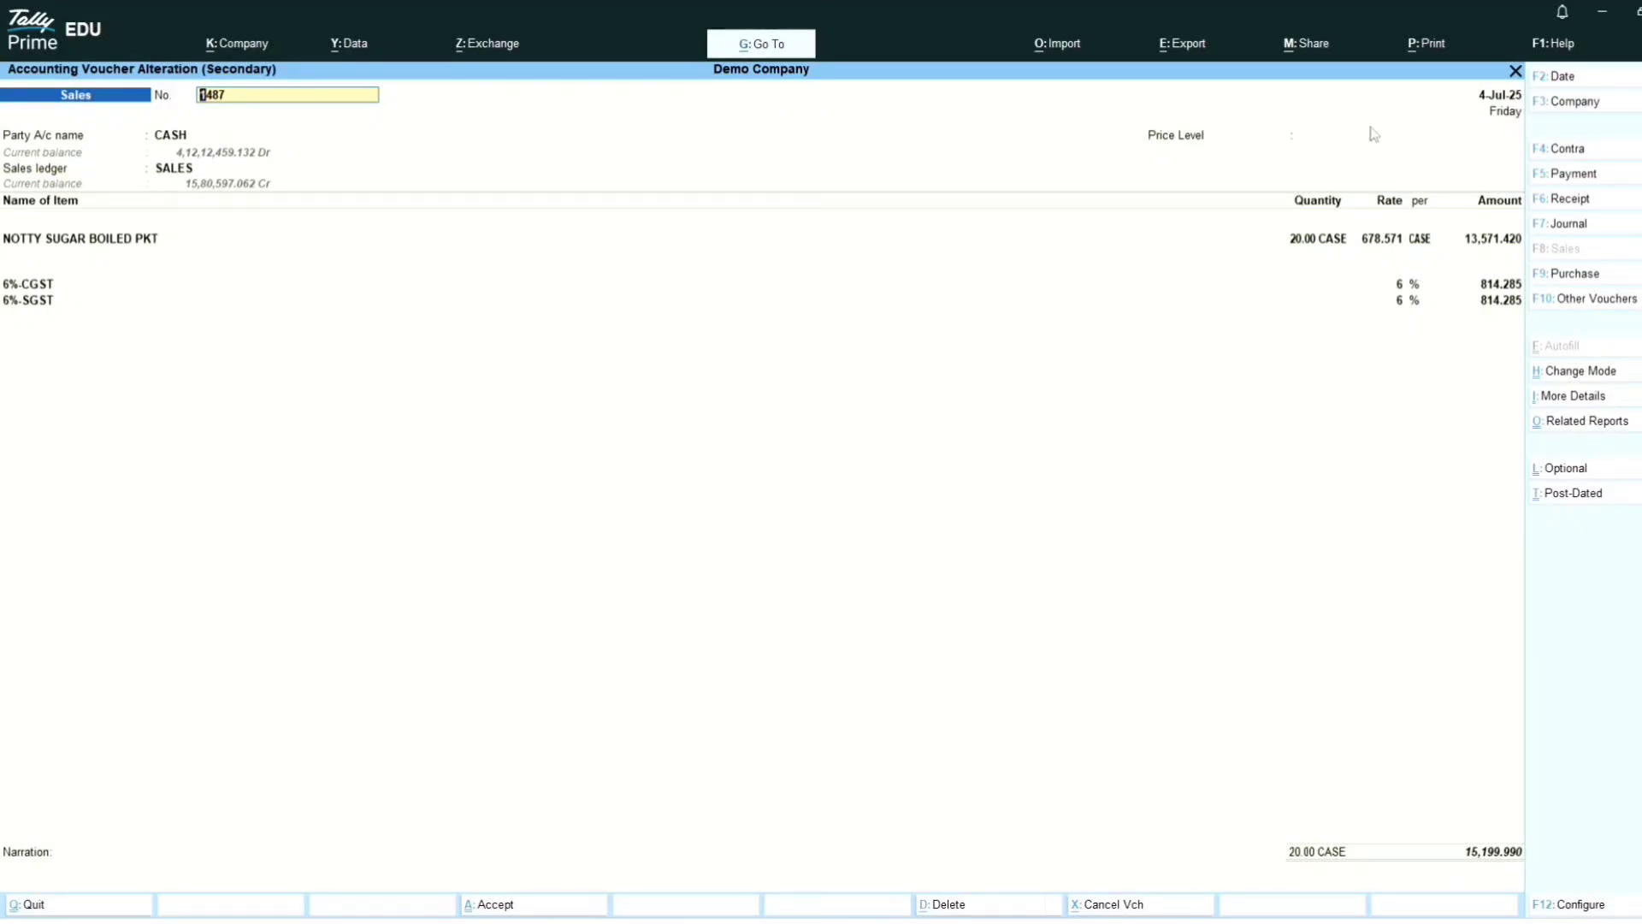
key("F2")
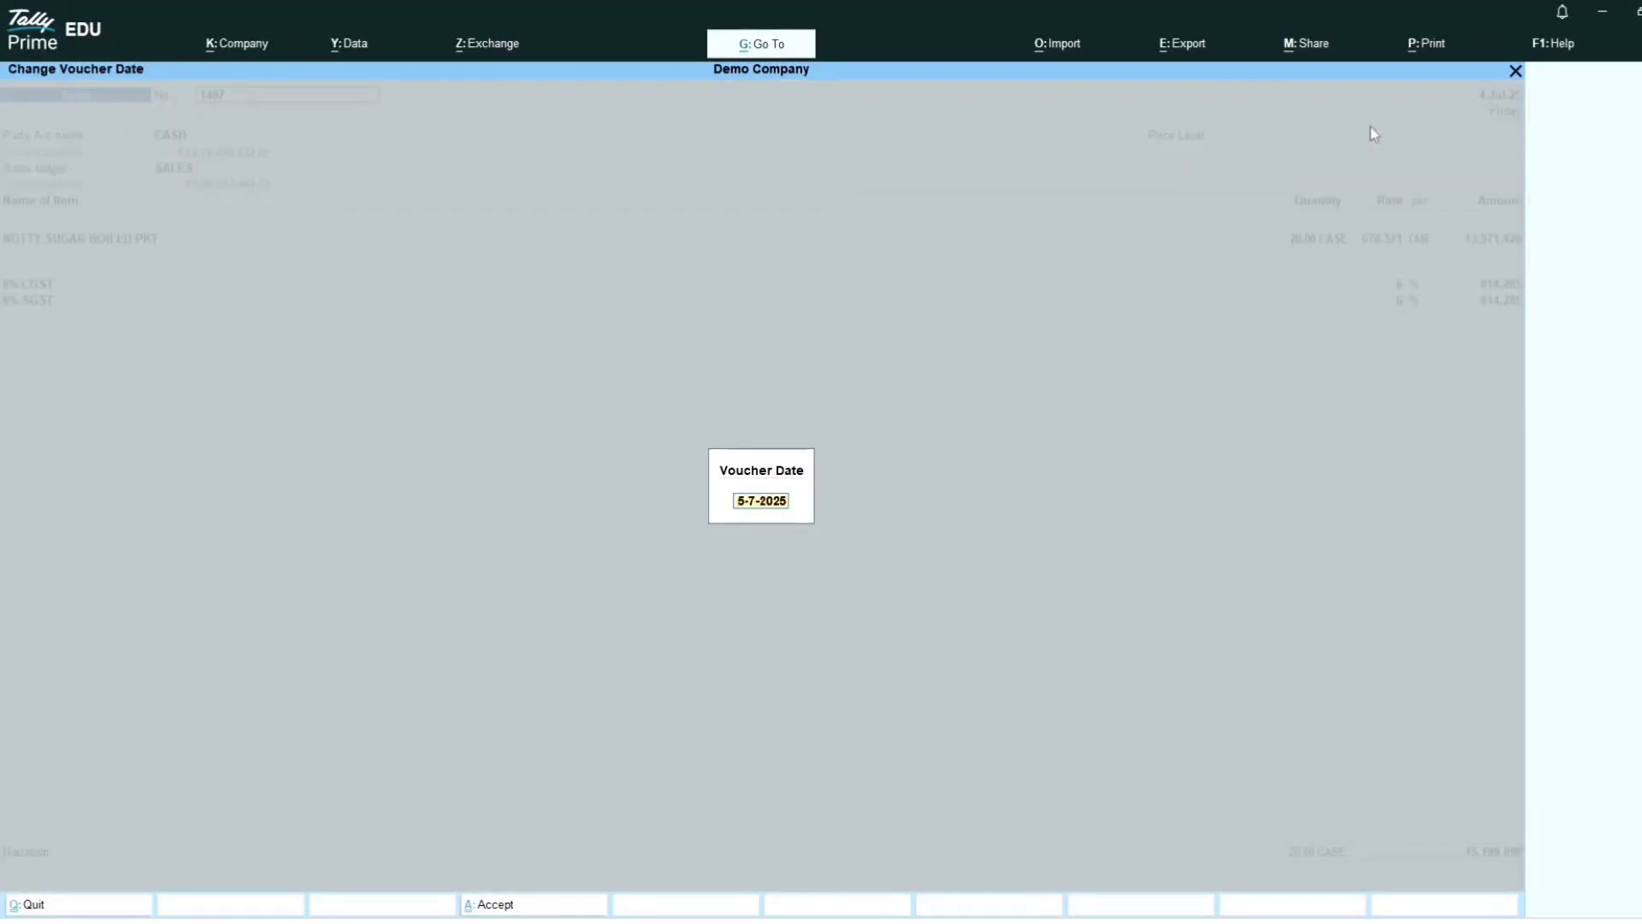
type("1.7.21")
key("BackSpace")
type("5")
key("Return")
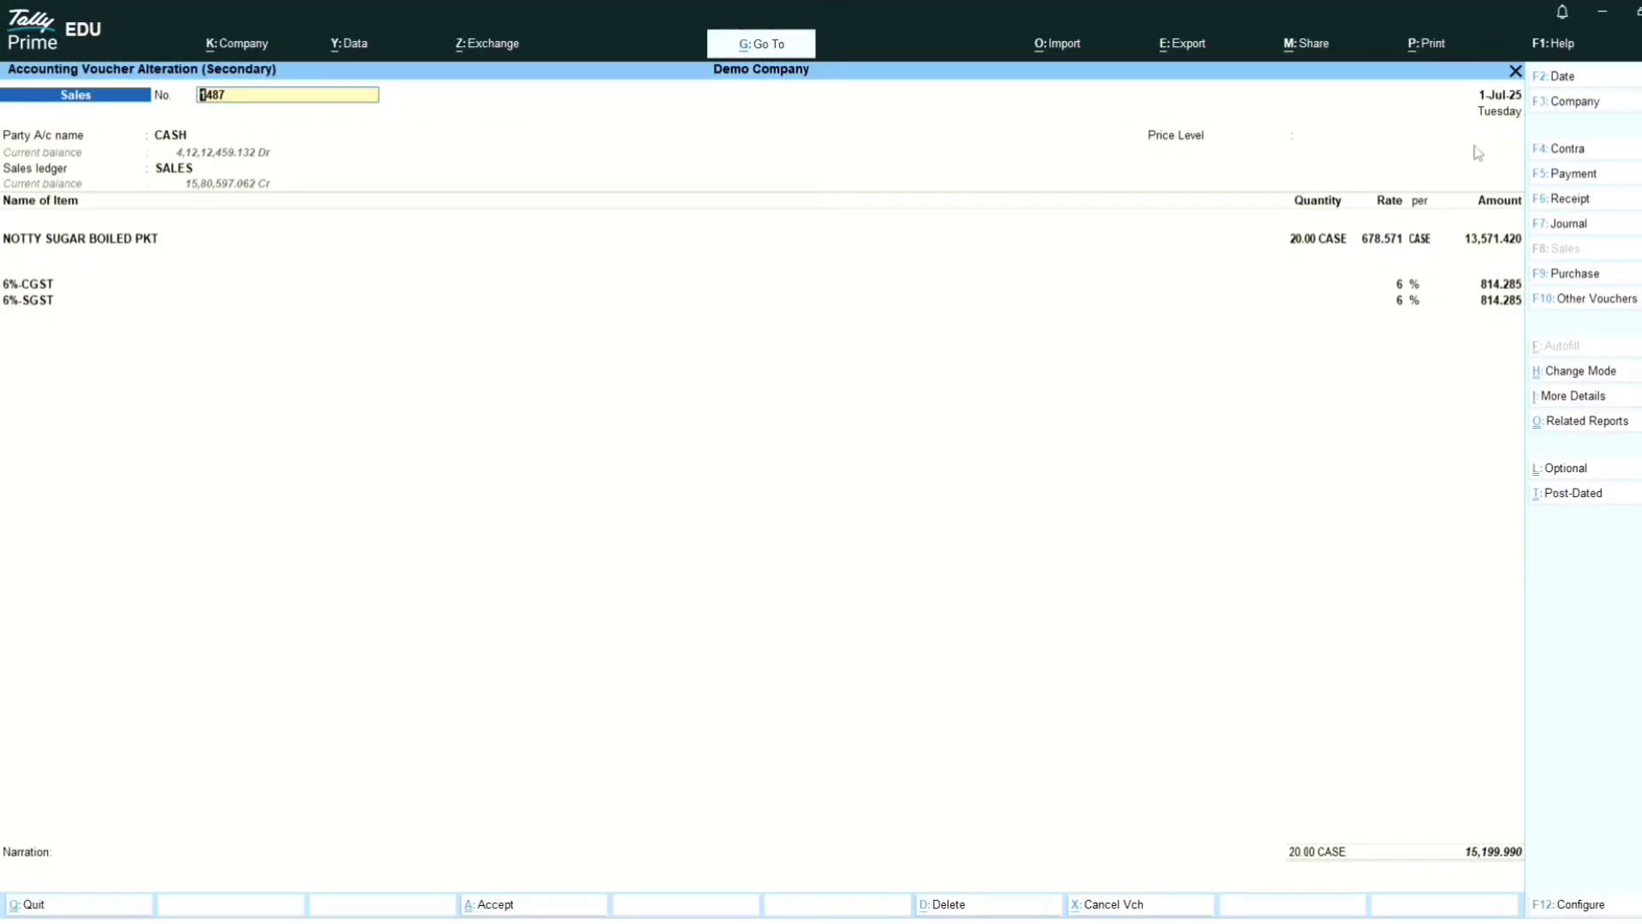
key("Escape")
key("y")
key("Escape")
key("Escape")
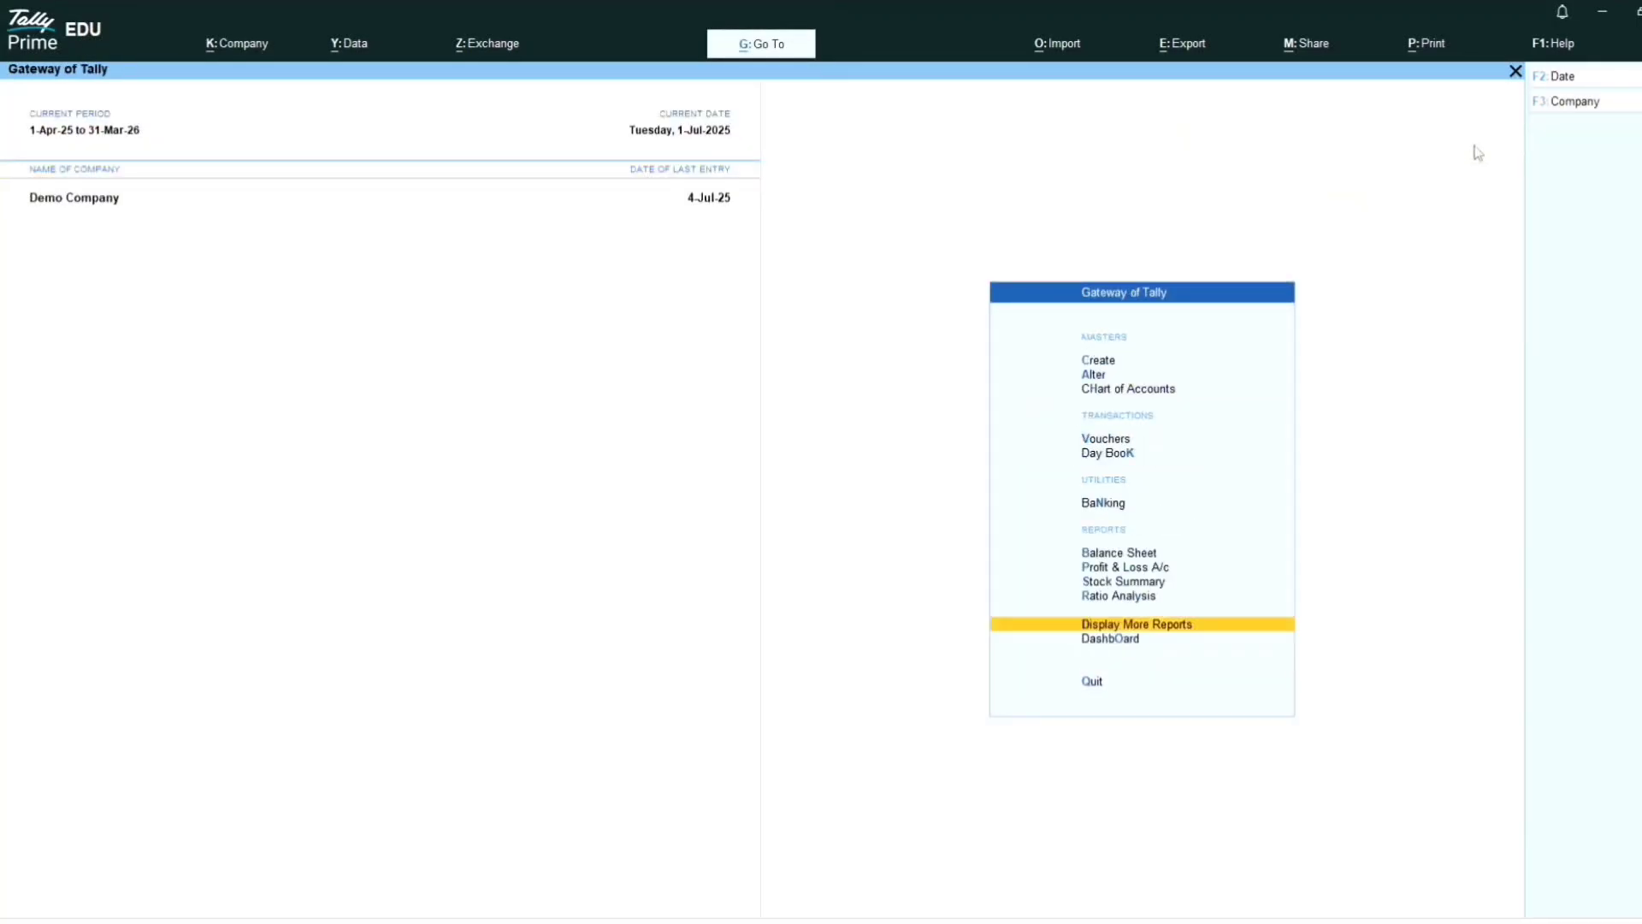
Step: Enter a period from 1-4-2024 to 31-3-2025 for the company and cancel the period change
key("Home")
key("alt+F2")
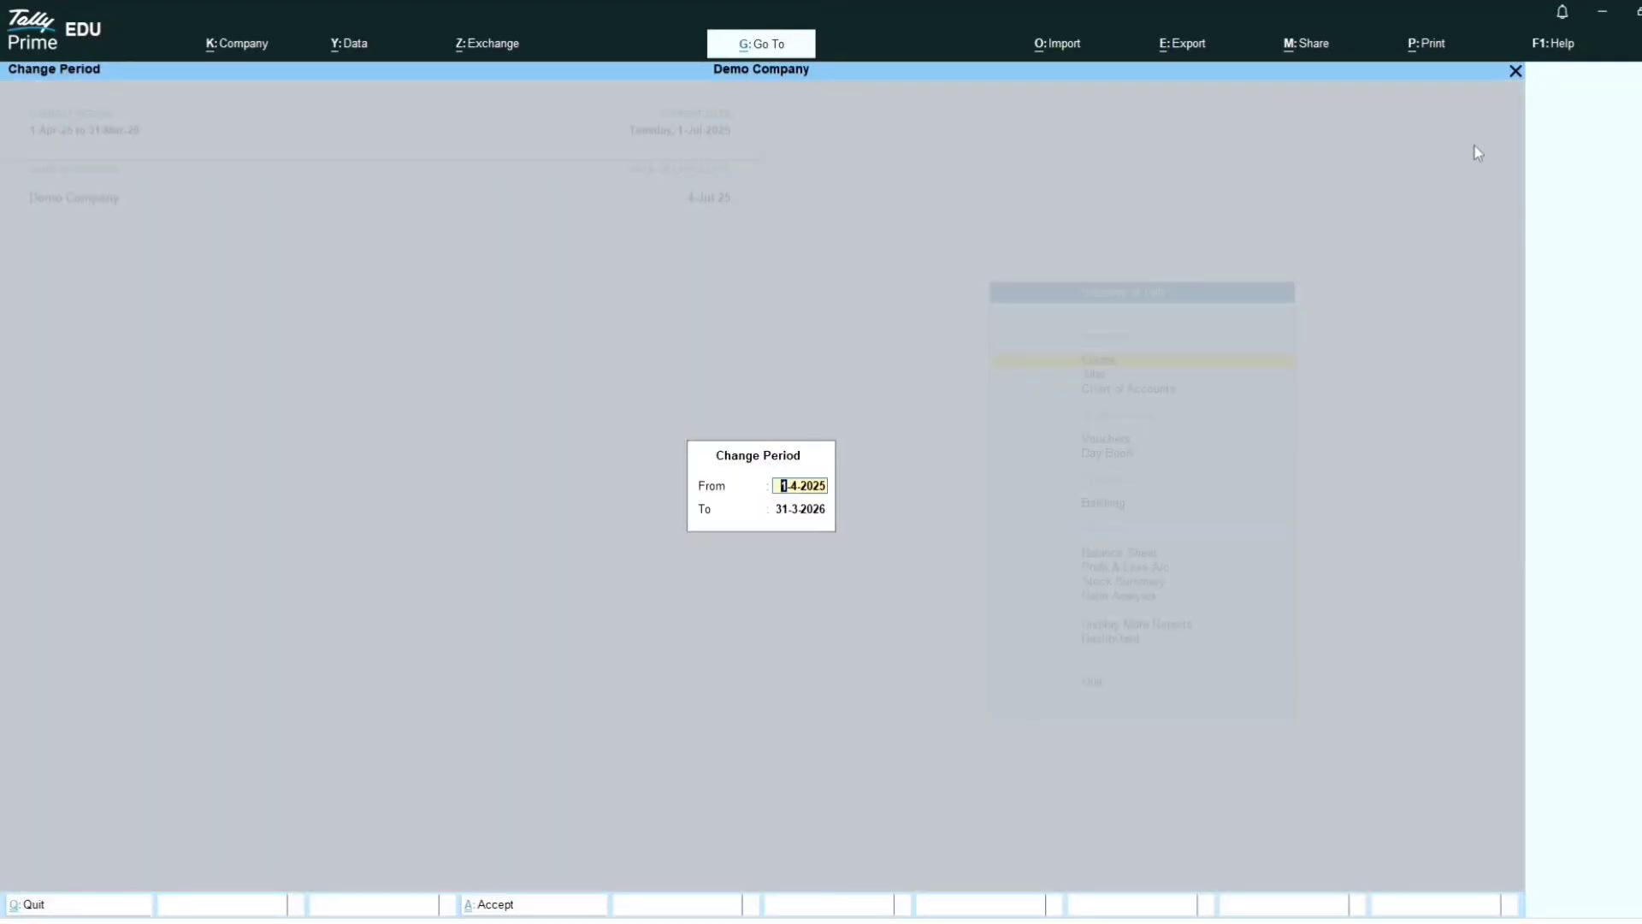
type("1.4.24")
key("Return")
type("31.3.25")
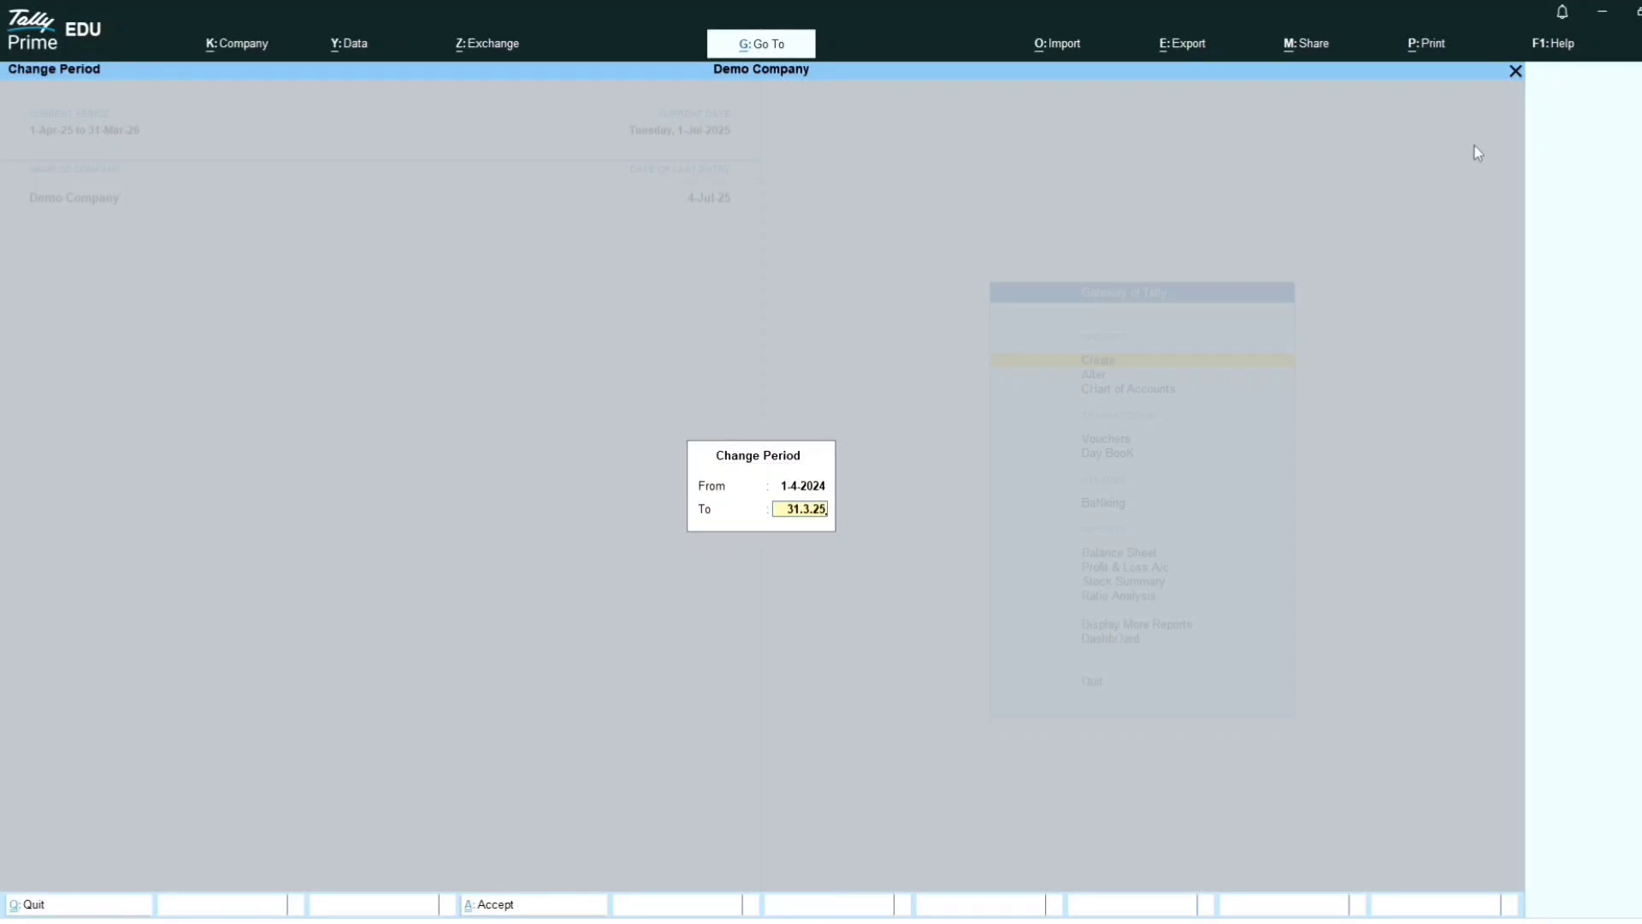
key("Escape")
key("Escape")
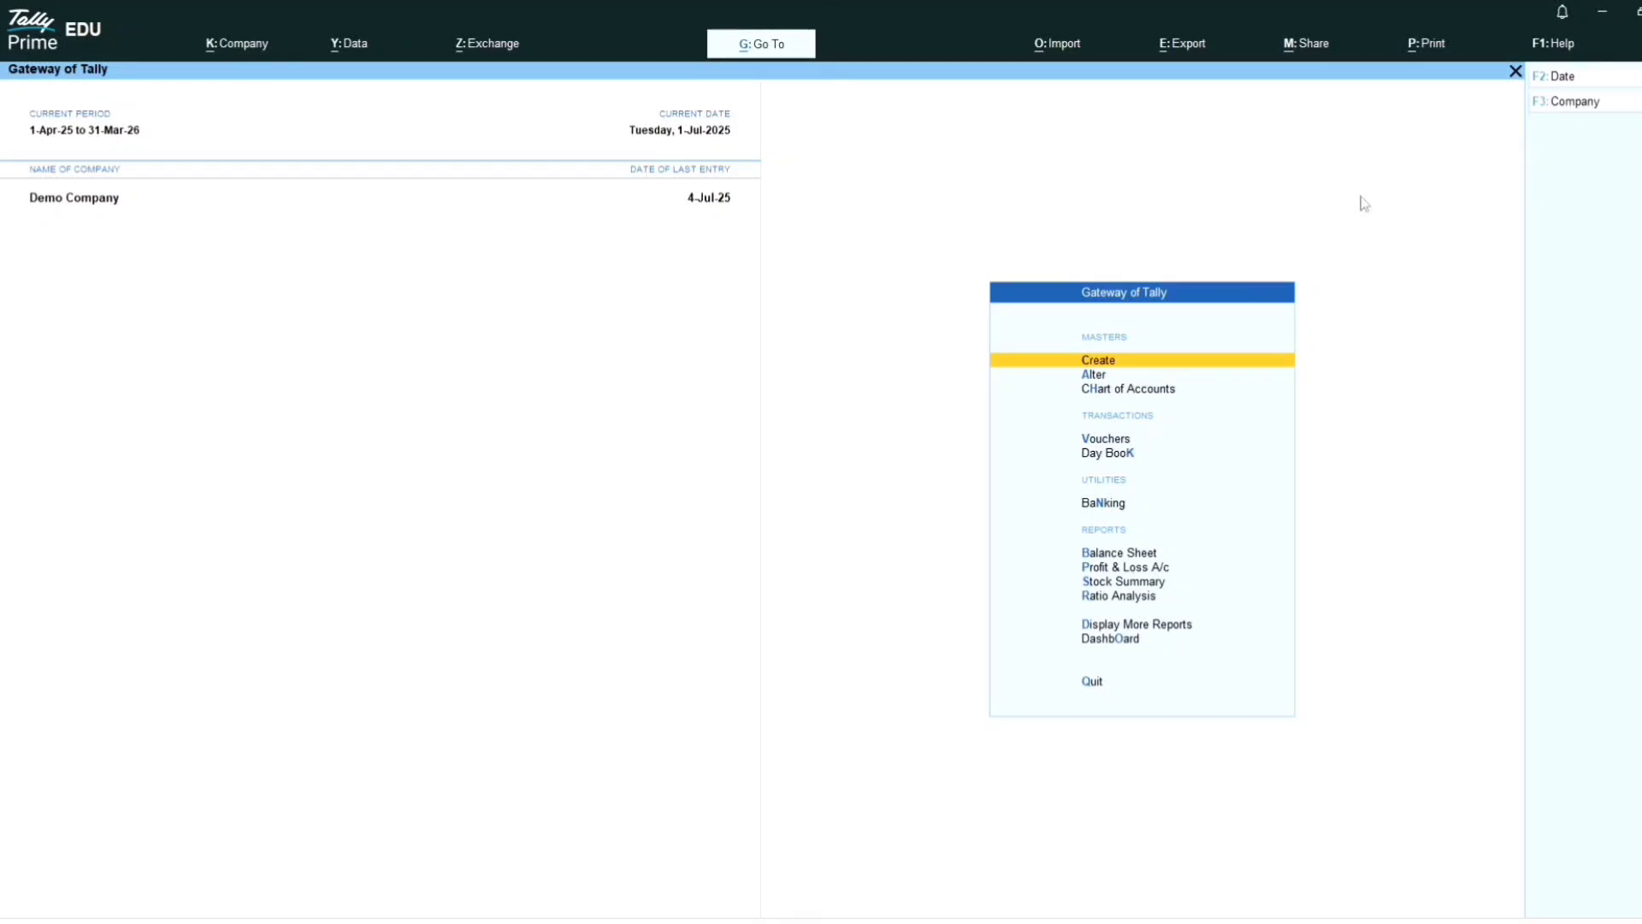
Step: Quit the program from the Gateway of Tally
key("ctrl")
key("ctrl")
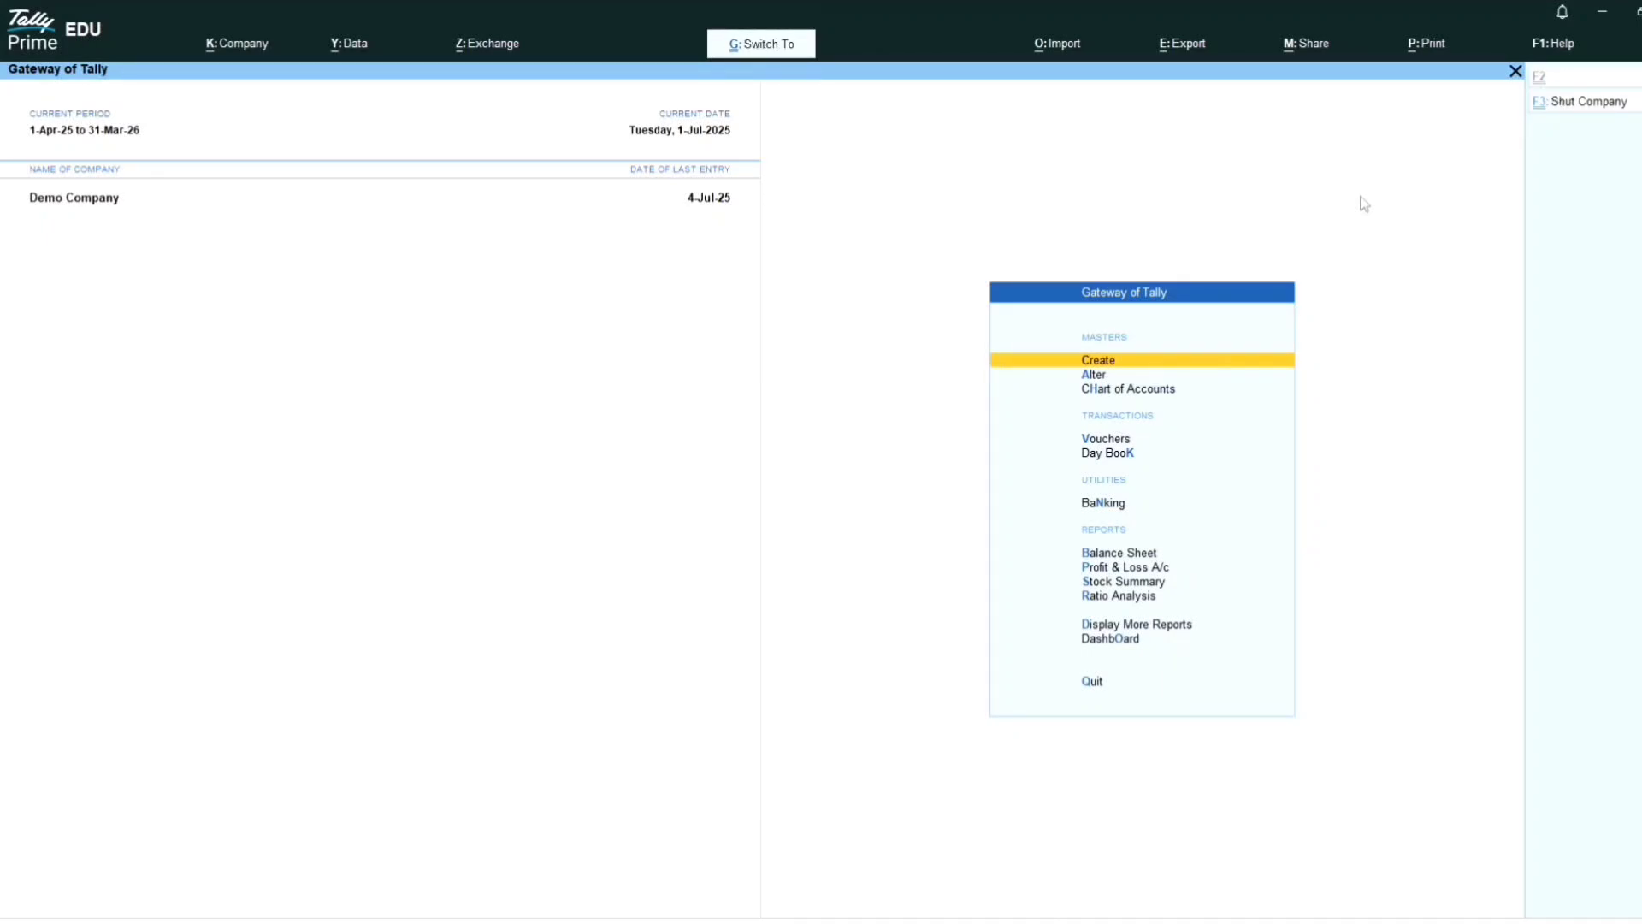
key("ctrl+q")
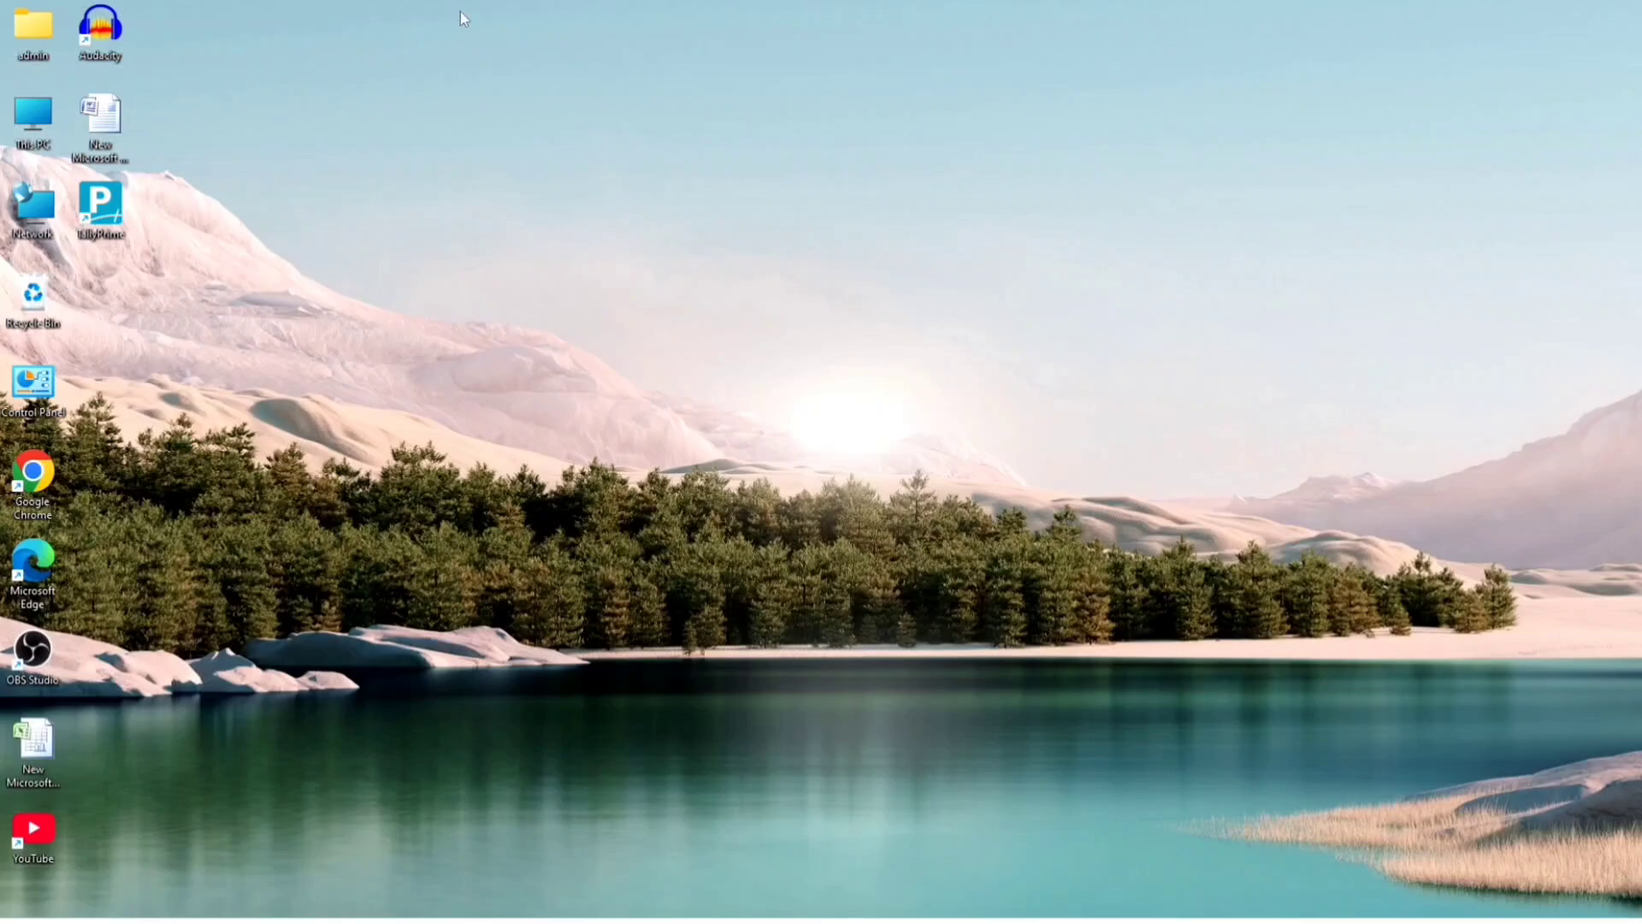
Step: Start TallyPrime from the desktop and load the company Office Wale Skills
double_click(96, 219)
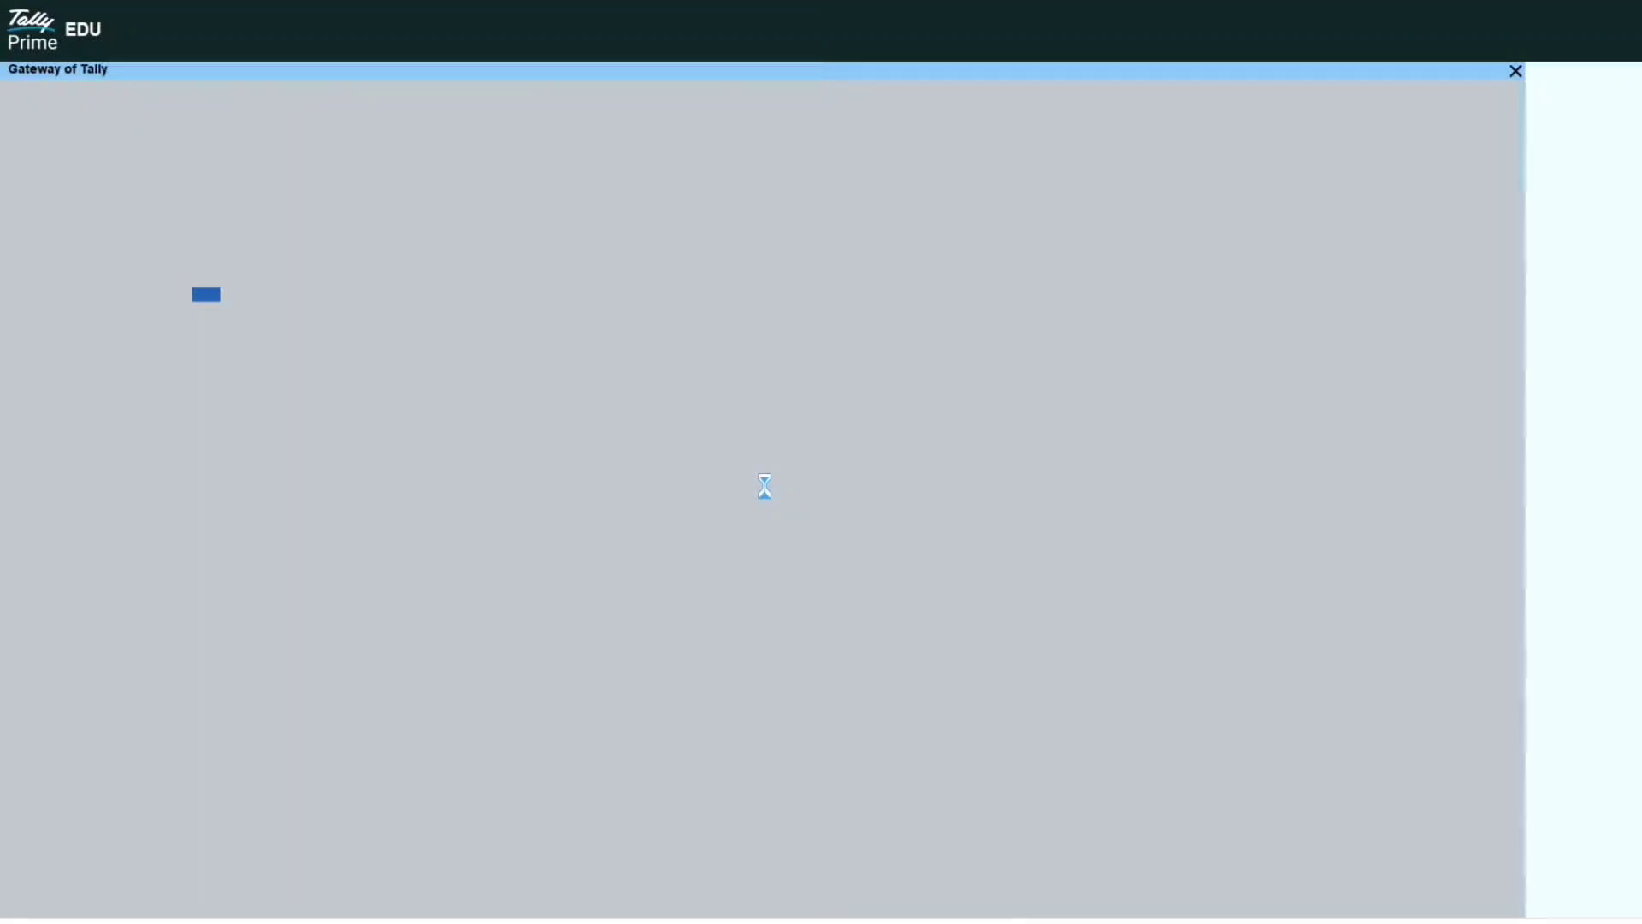
key("Return")
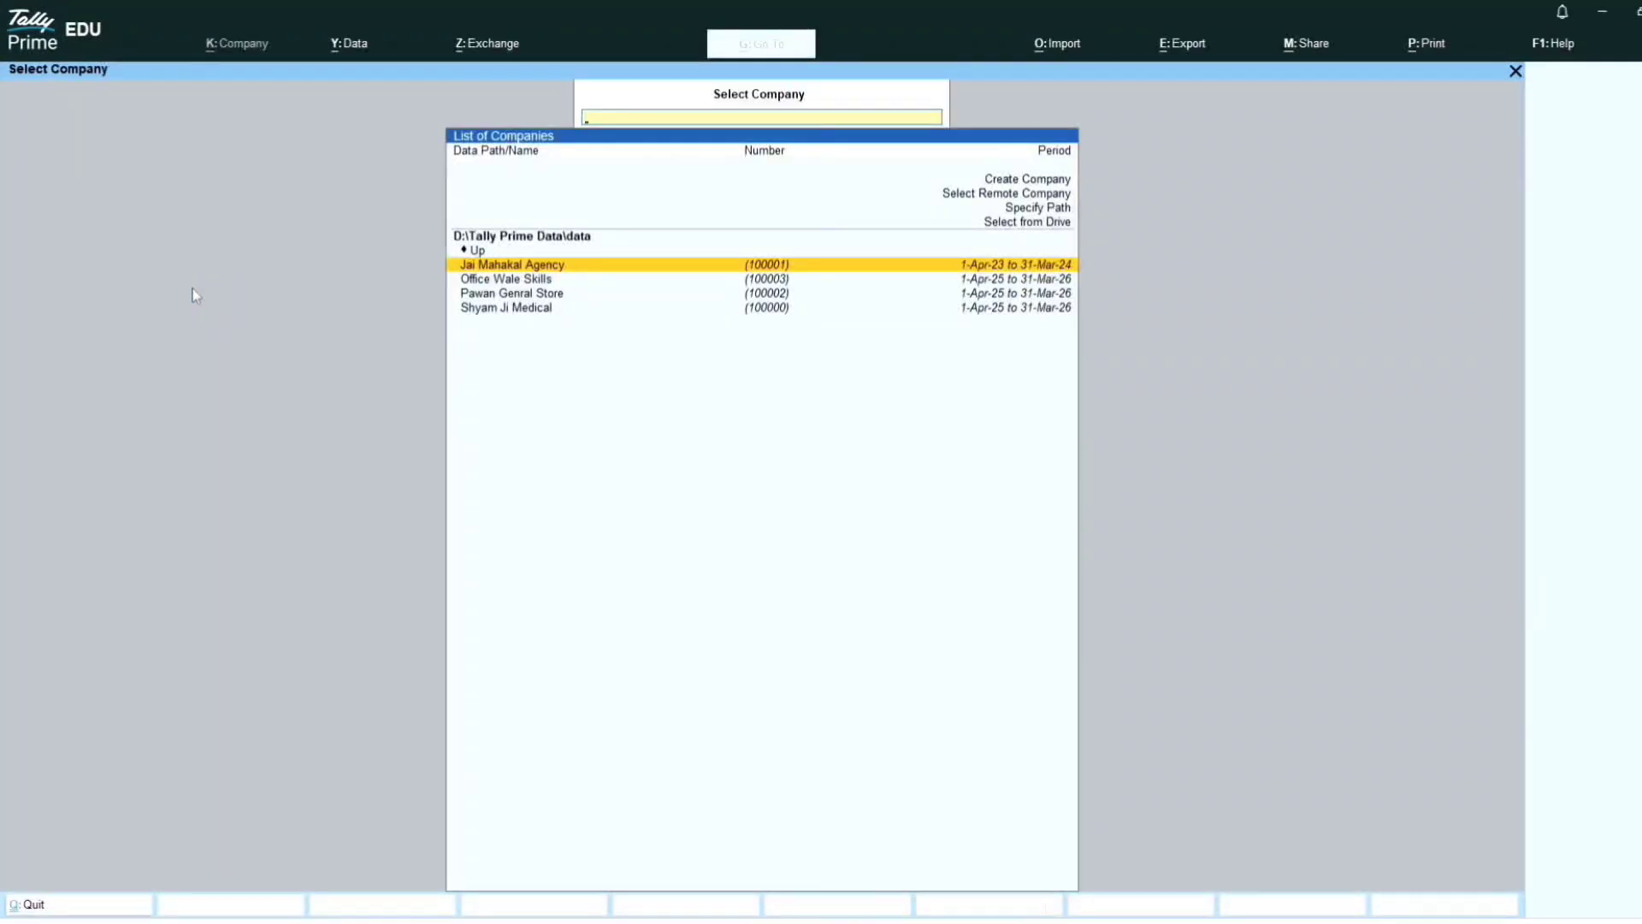
key("Down")
key("Return")
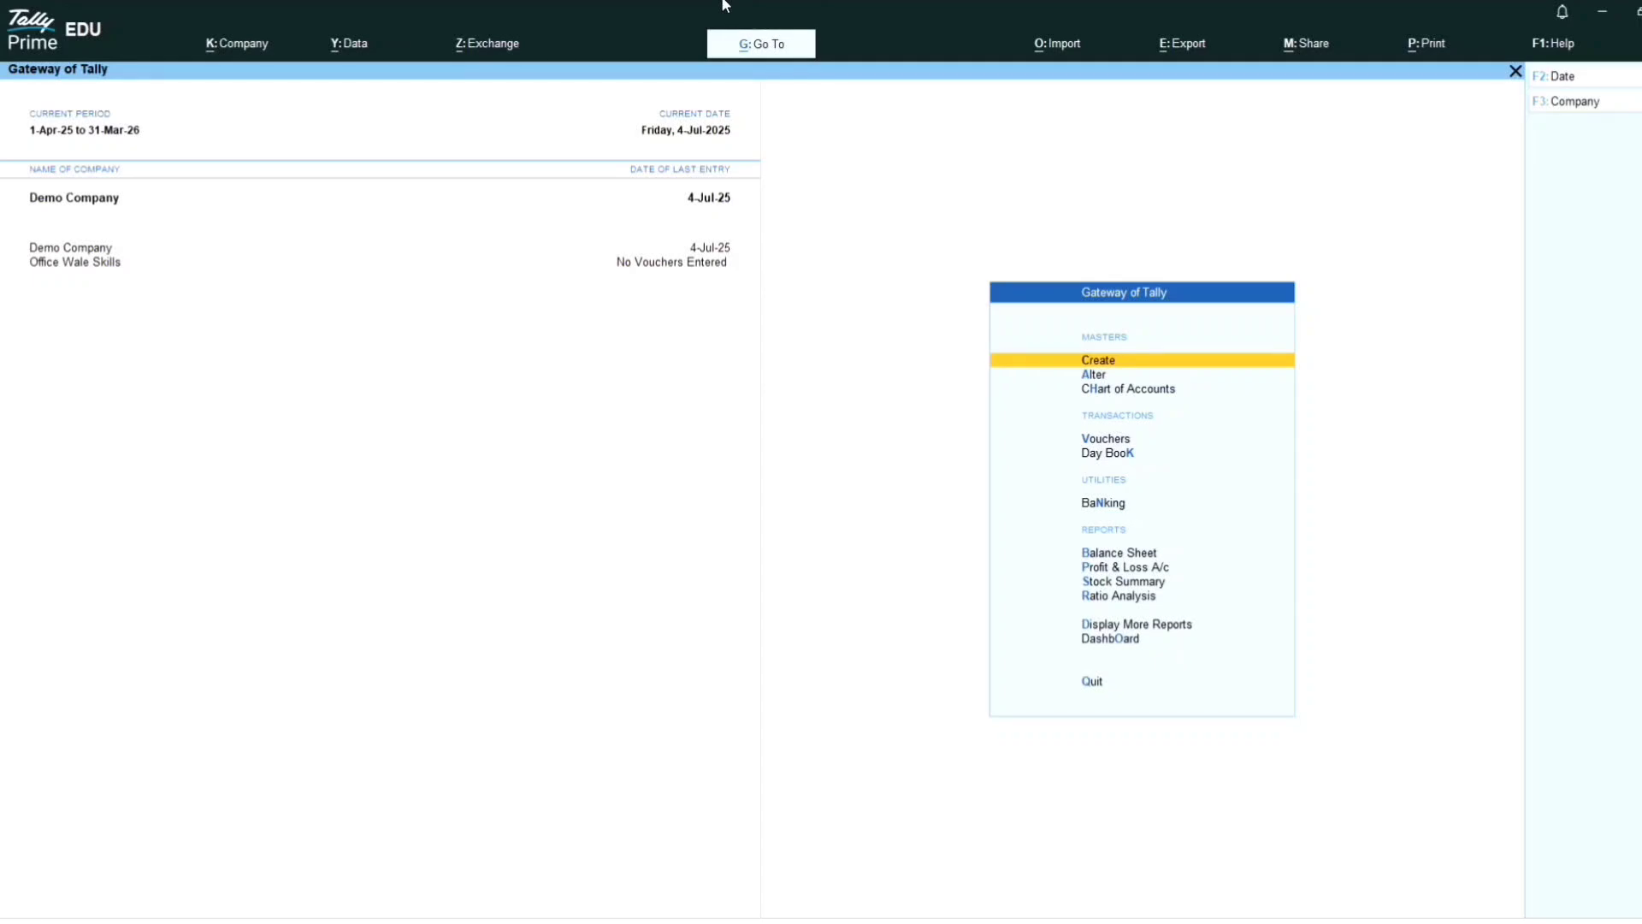
Step: Open the Day Book, add a new voucher, switch its type to Payment and then Contra, and discard it
key("k")
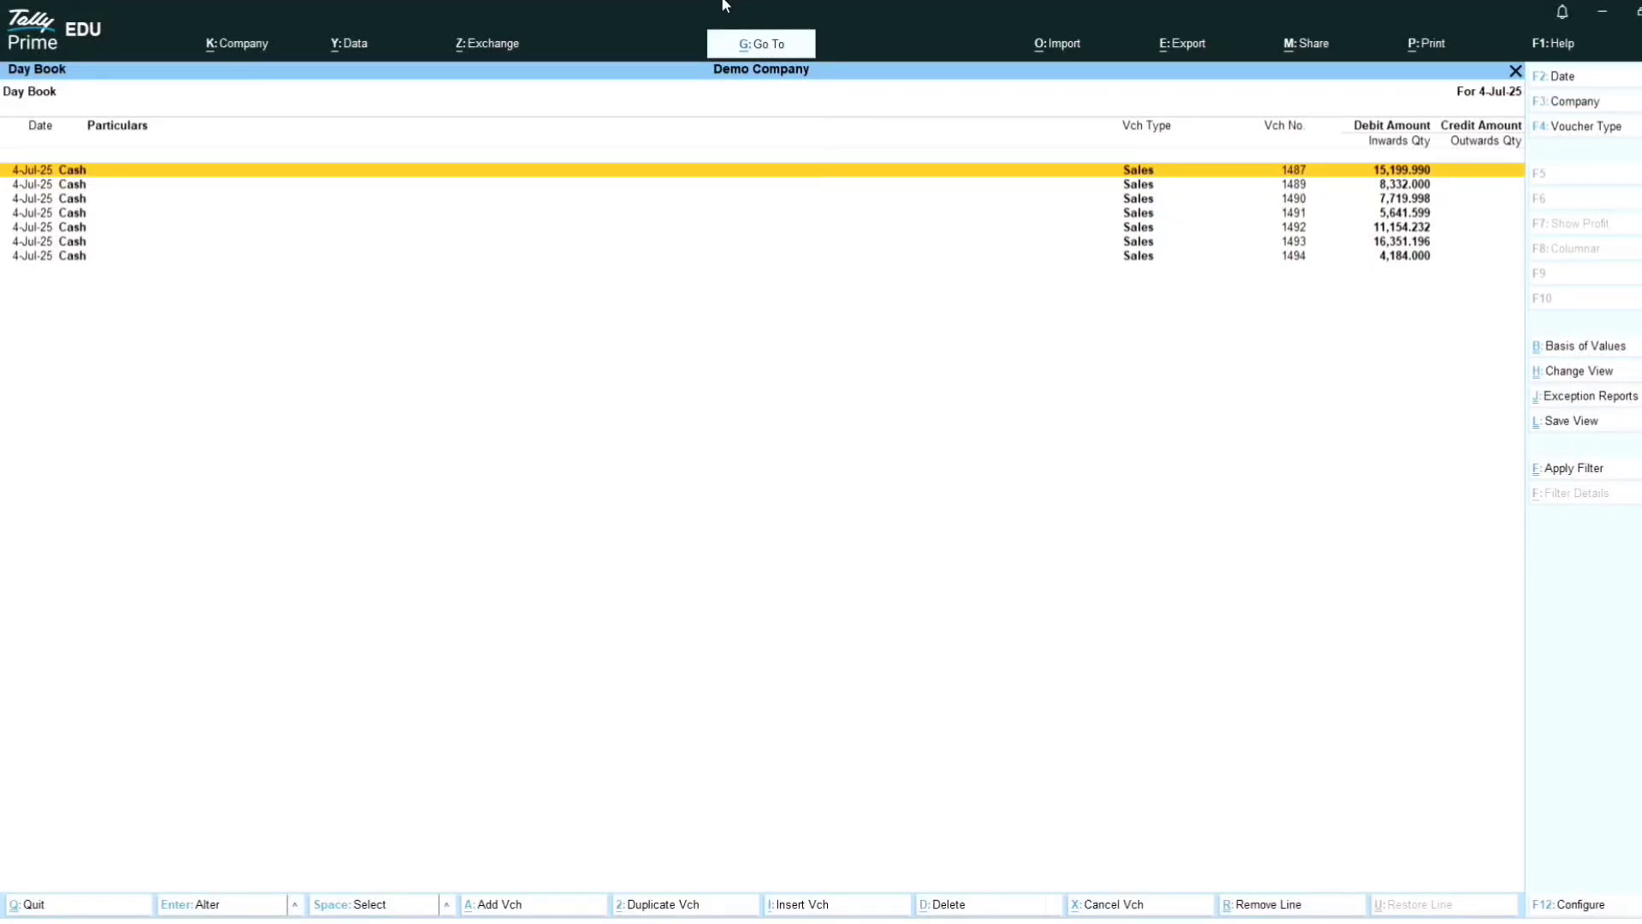
key("alt+a")
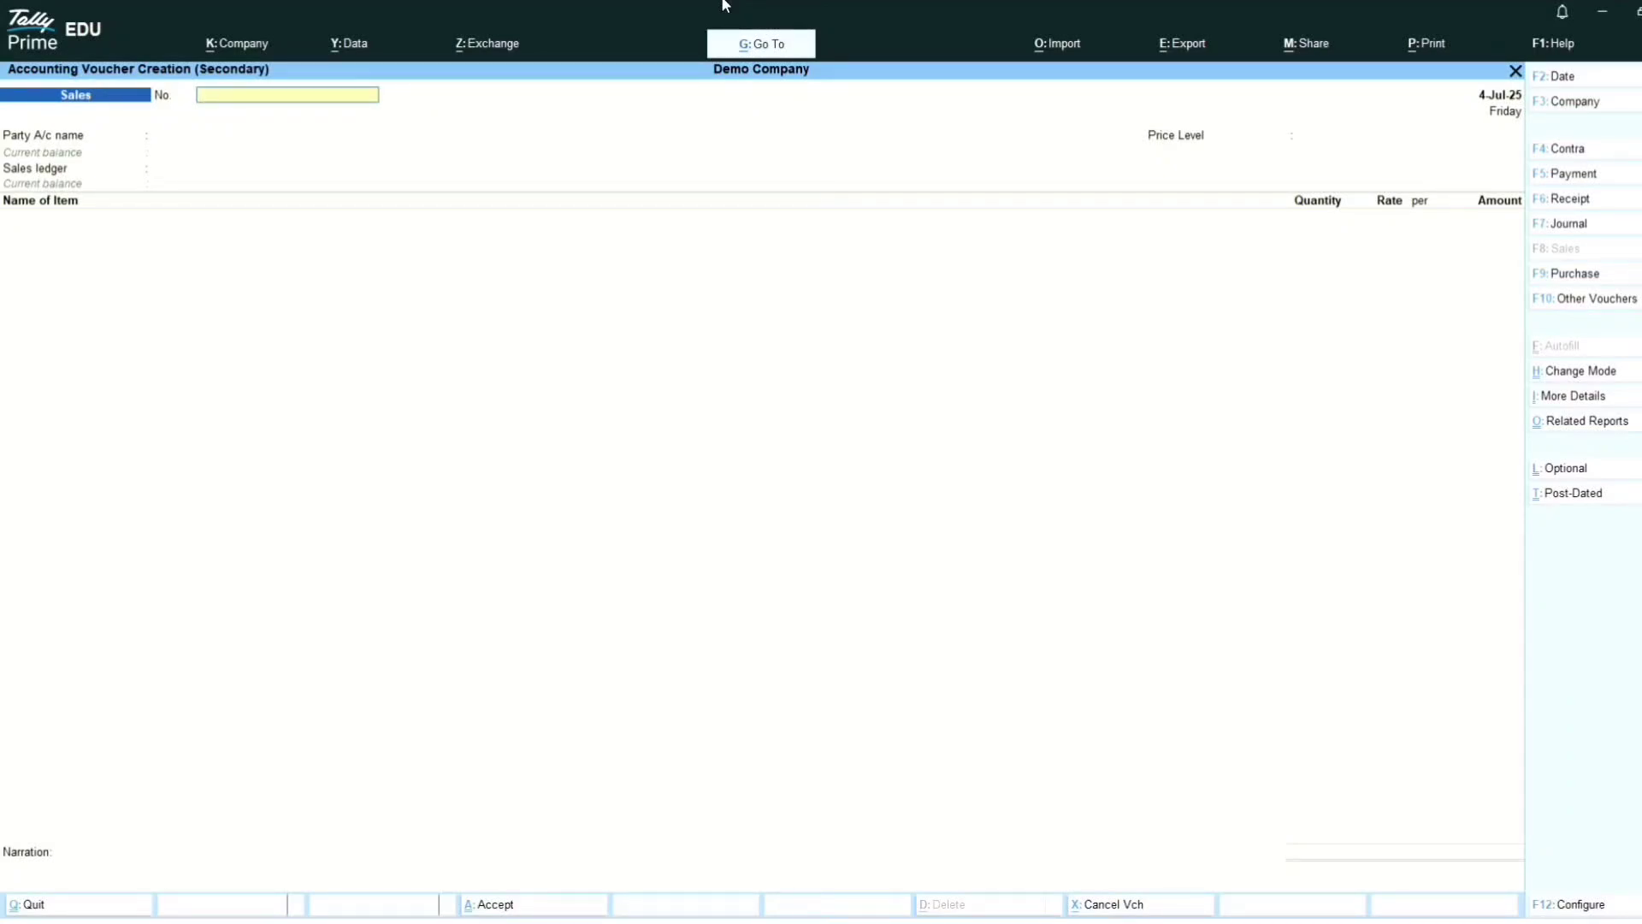
key("F5")
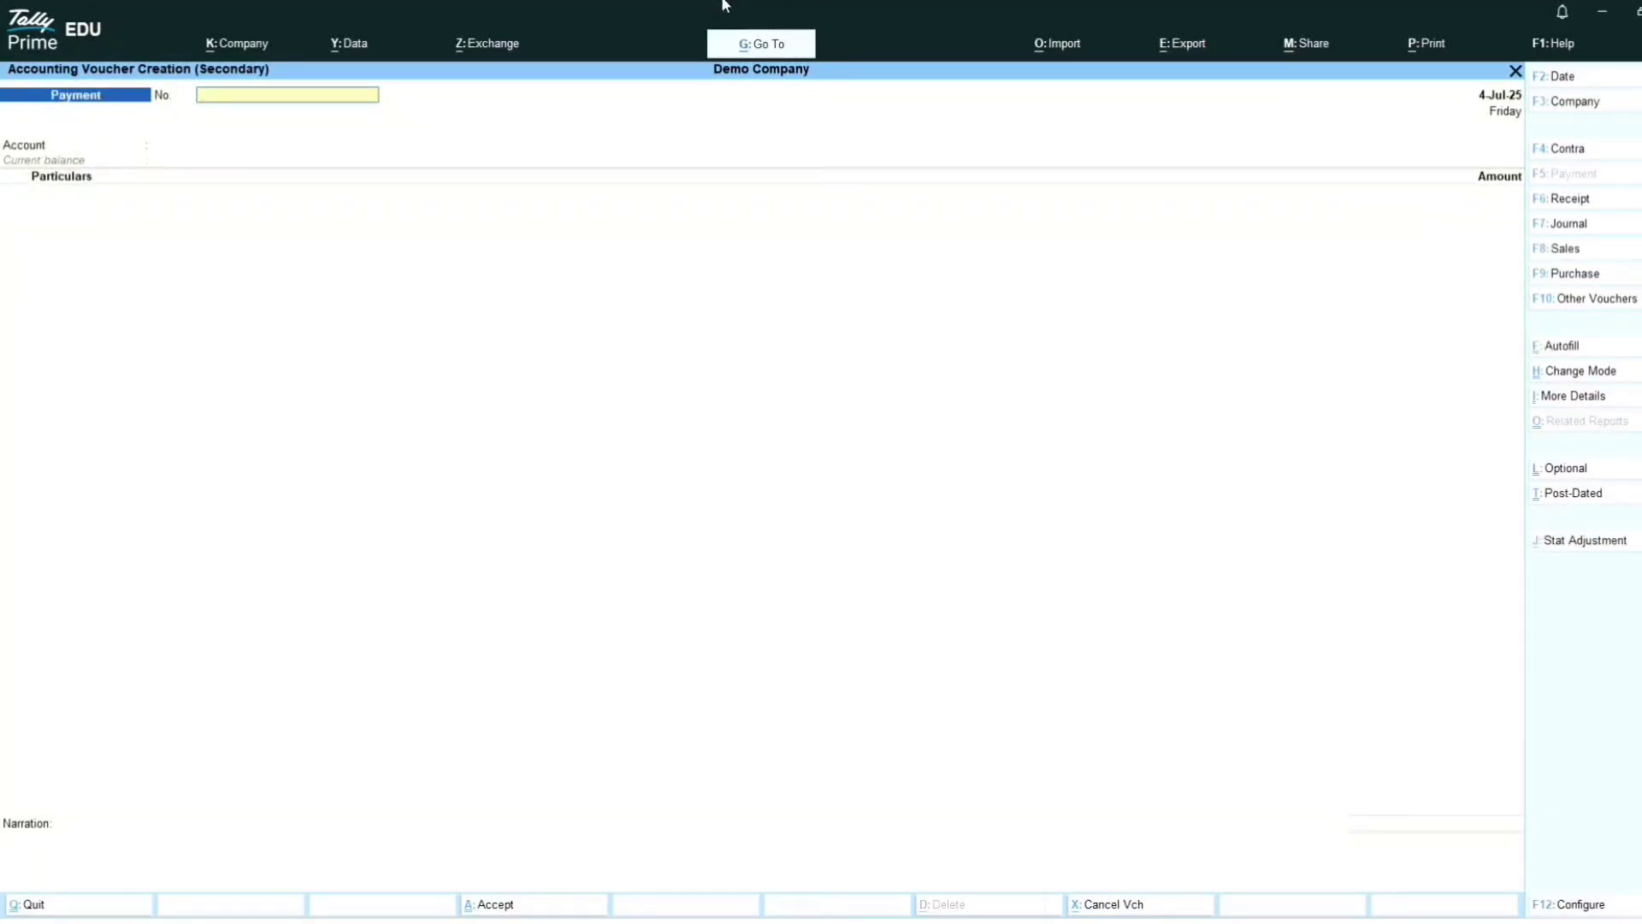
key("F4")
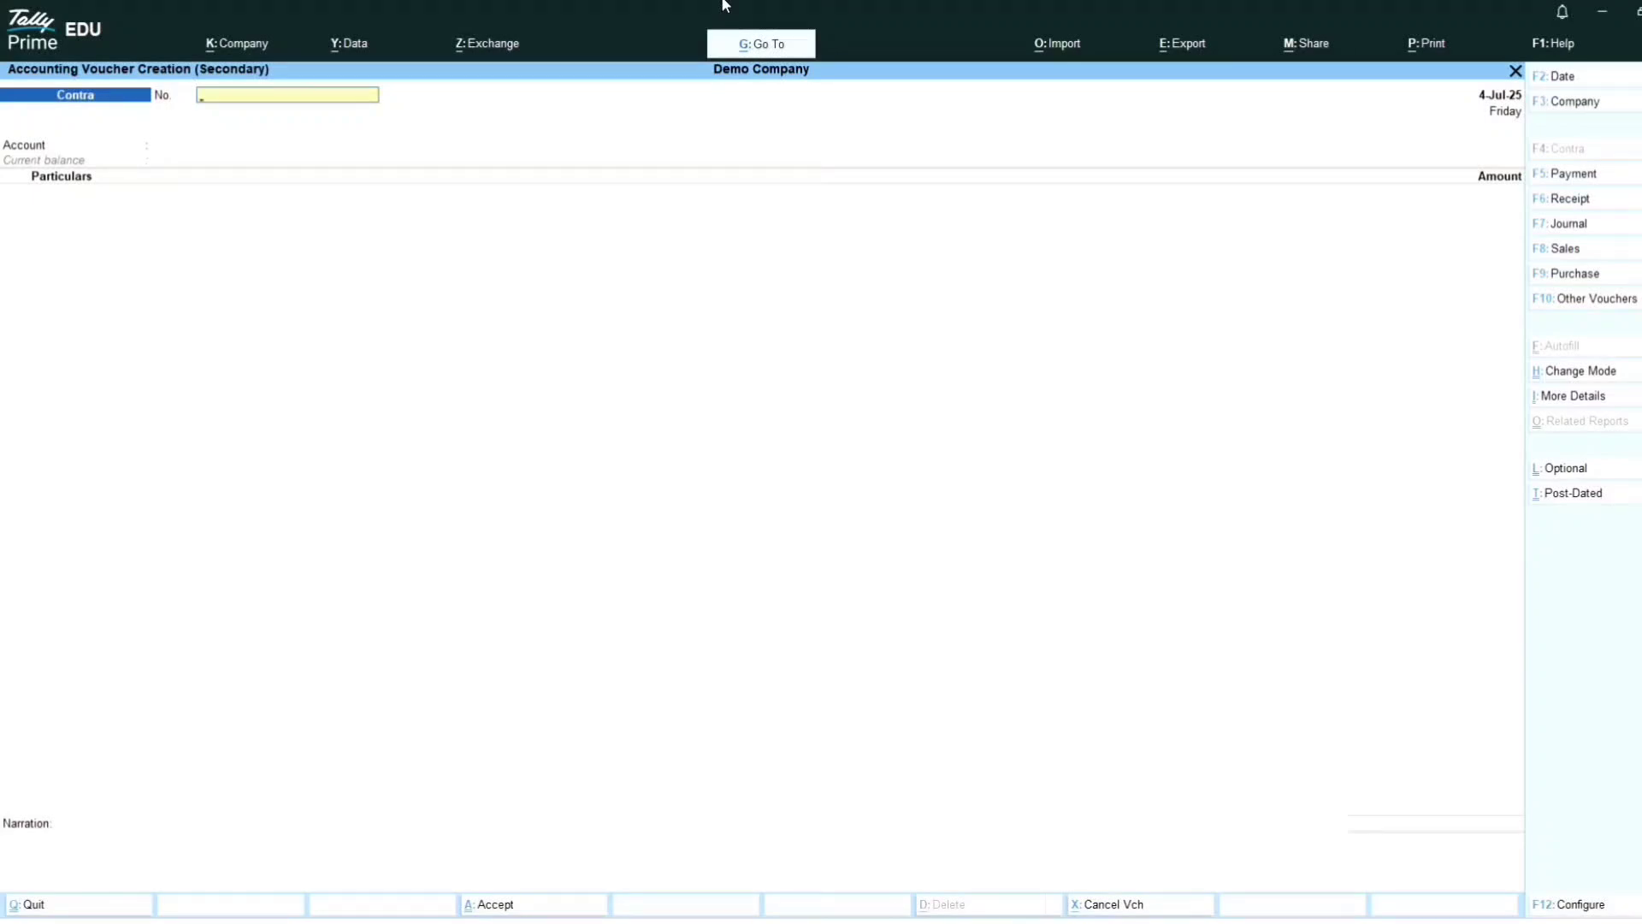
key("Escape")
key("y")
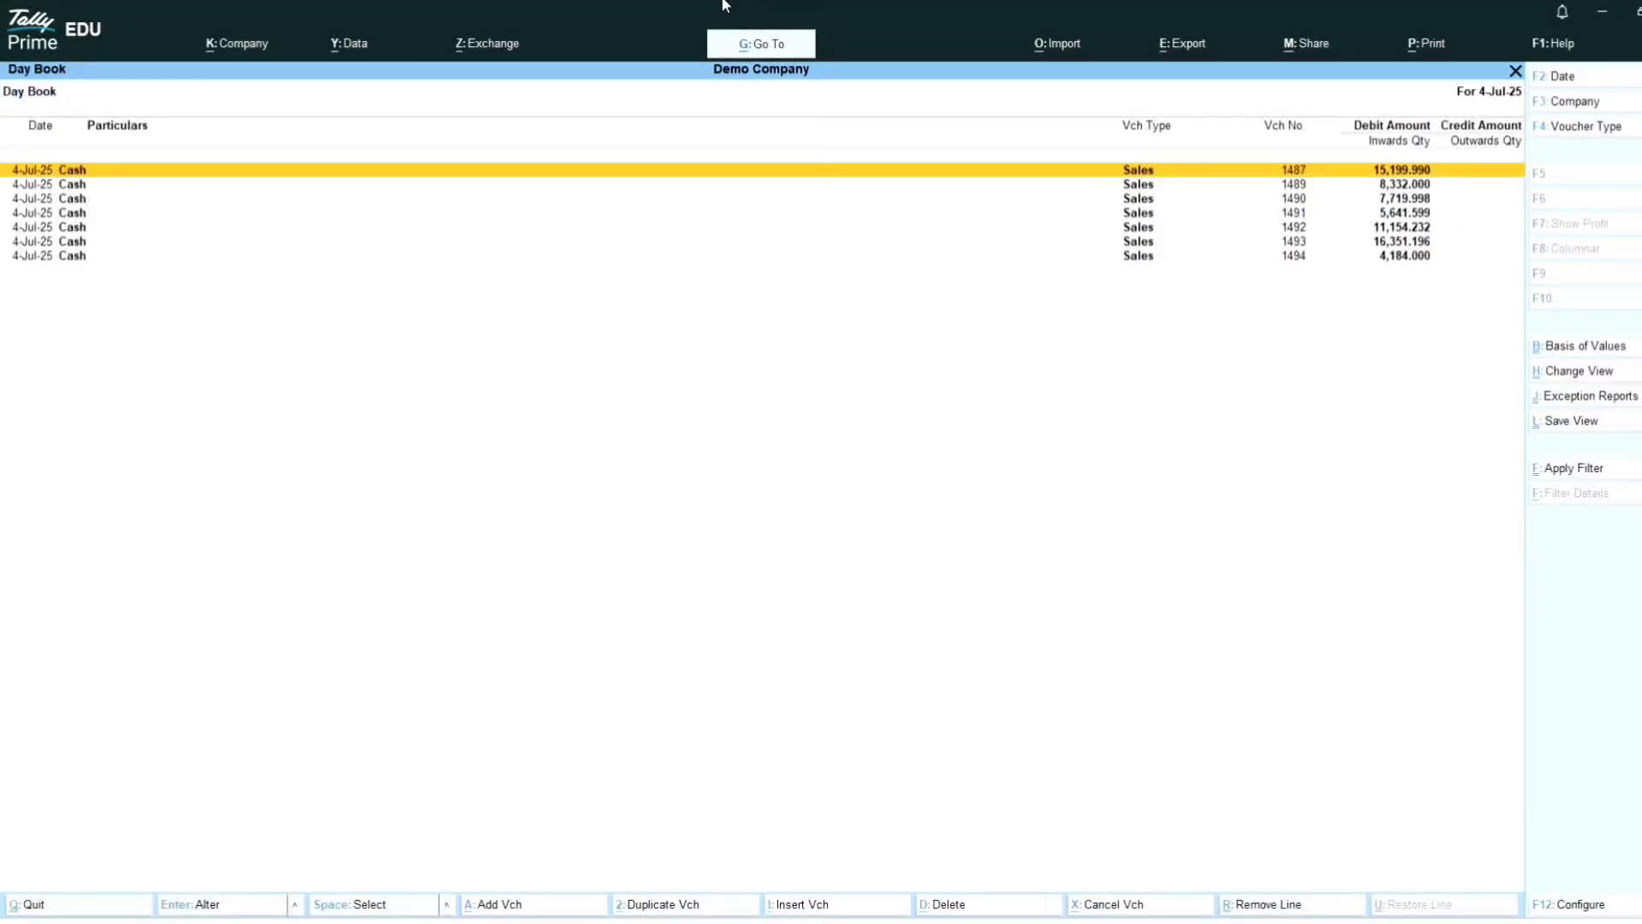
Step: Start a new sales voucher from the Day Book again, discard it, and leave the Day Book
key("alt+a")
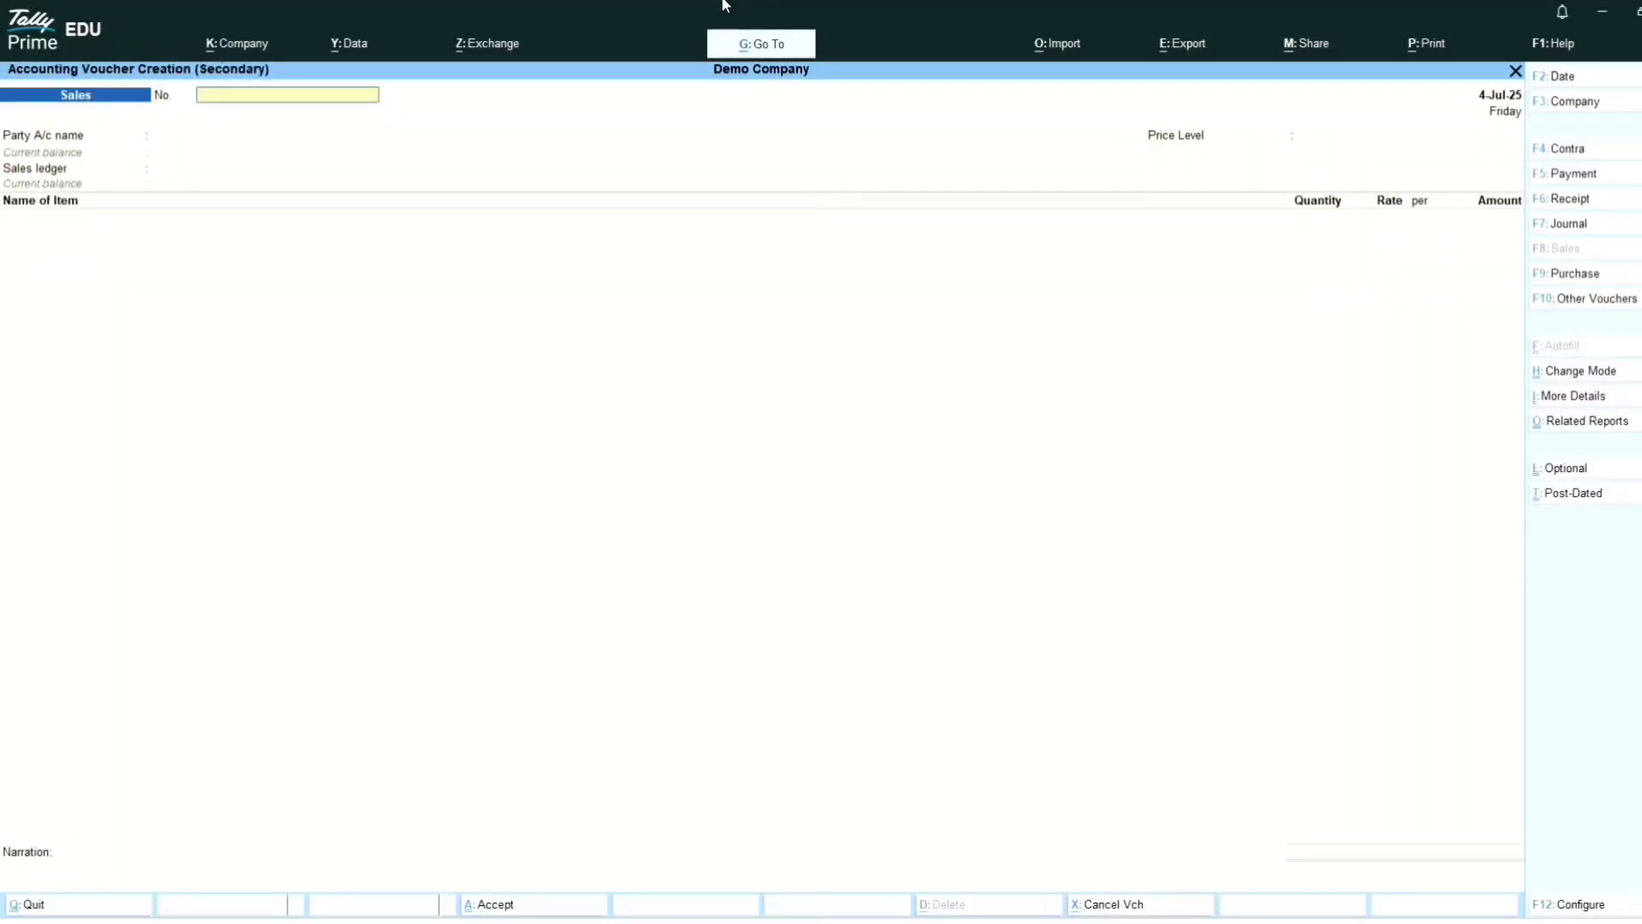
key("Escape")
key("alt+a")
key("Escape")
key("y")
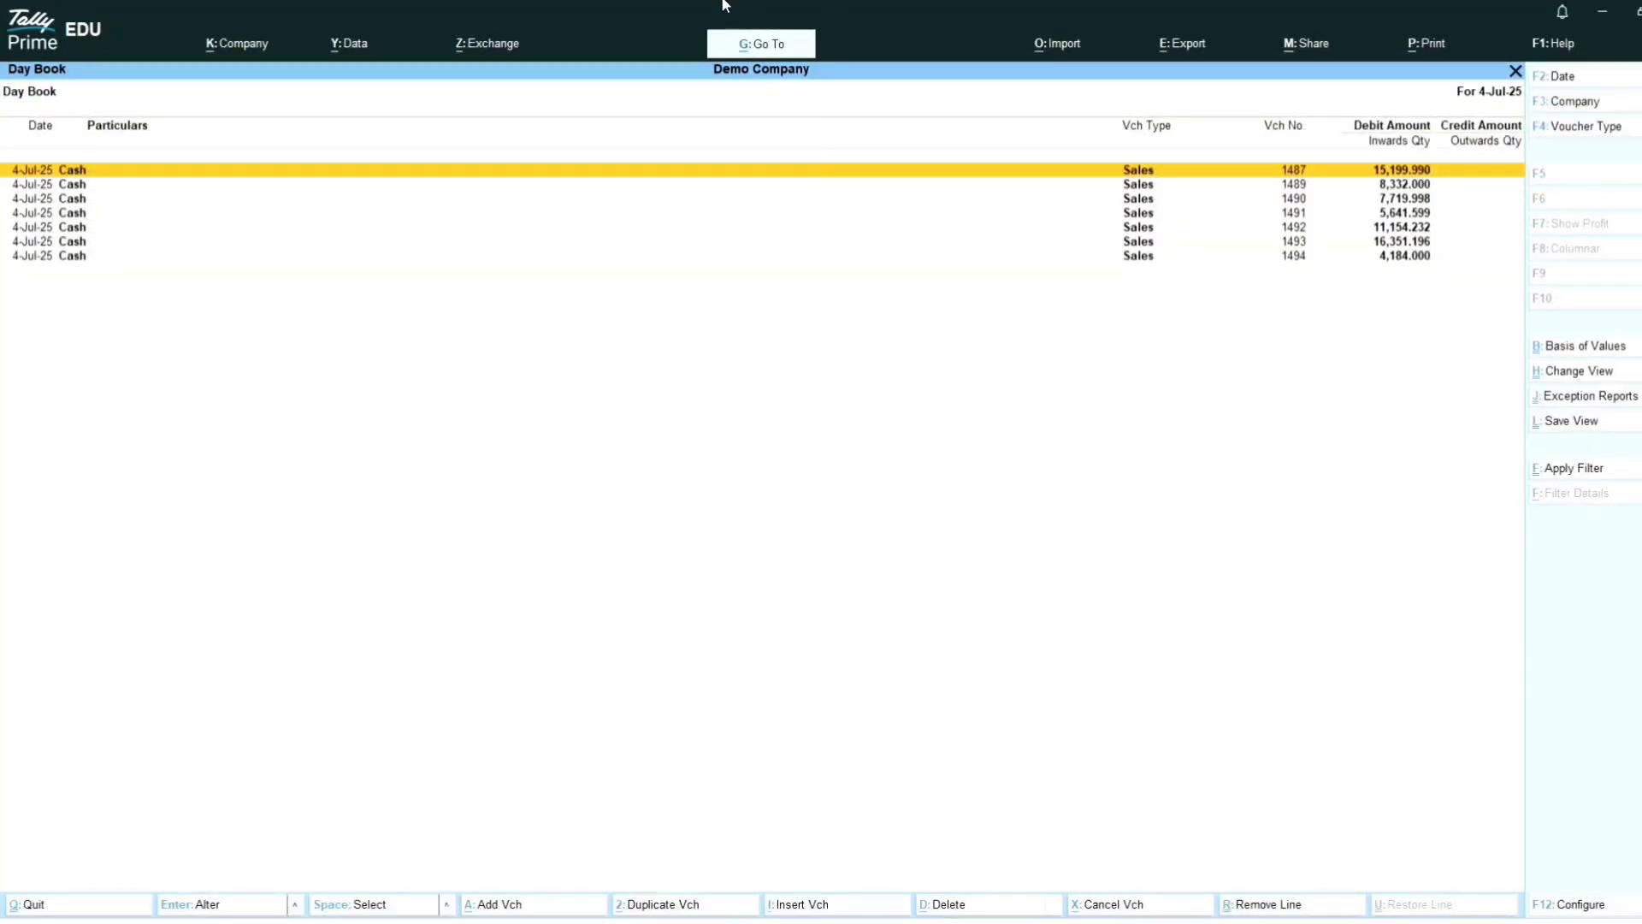
key("Escape")
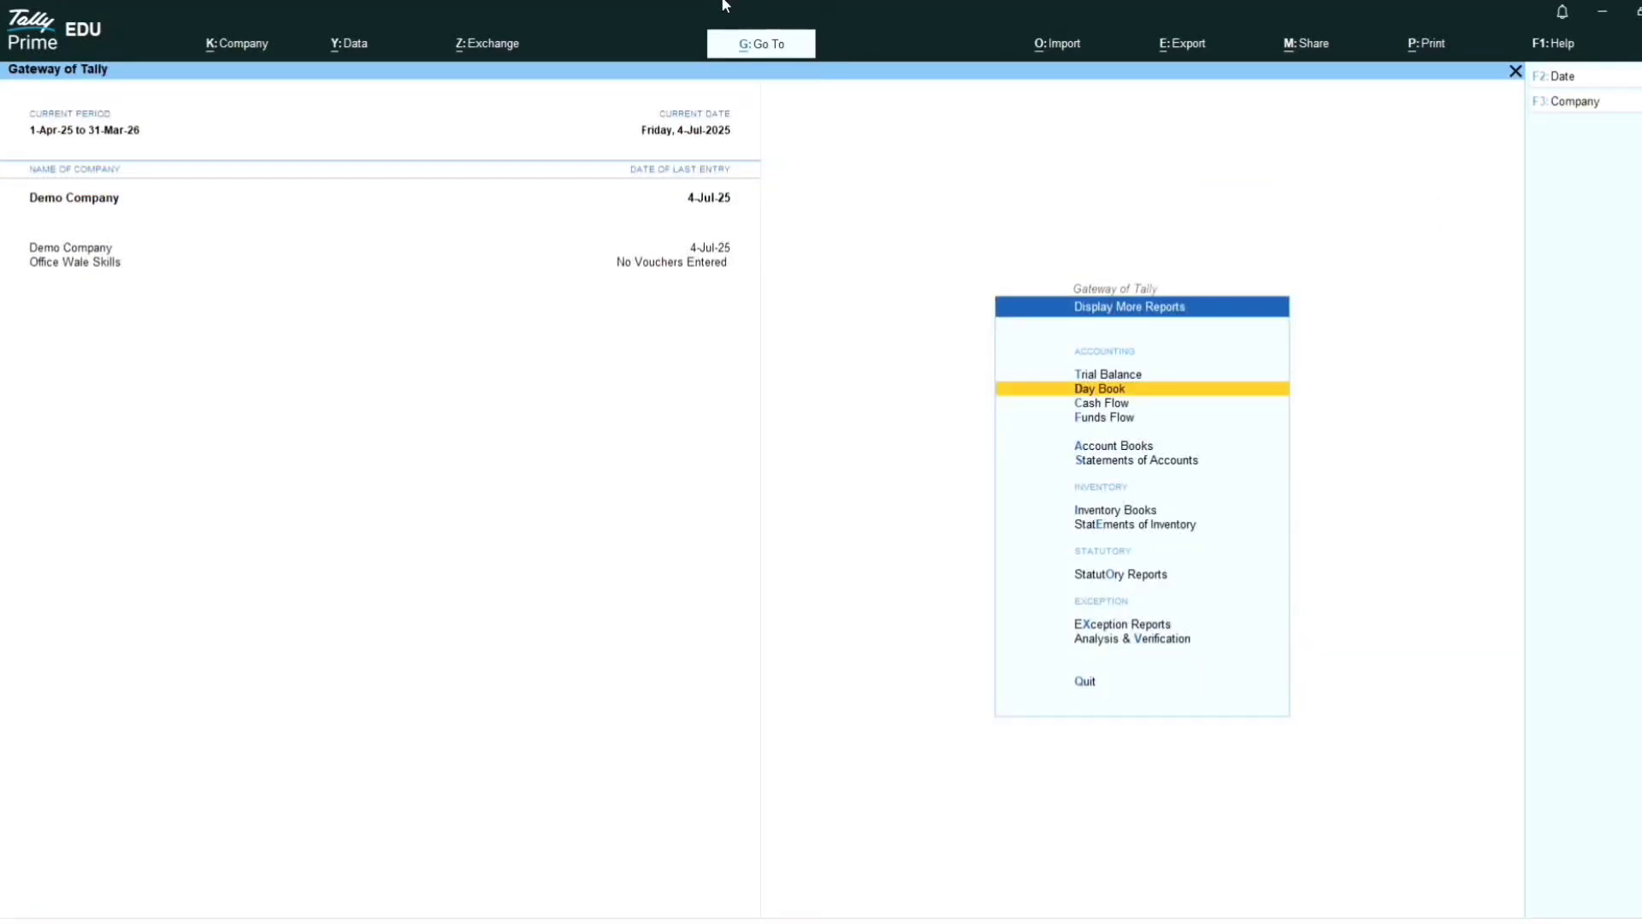